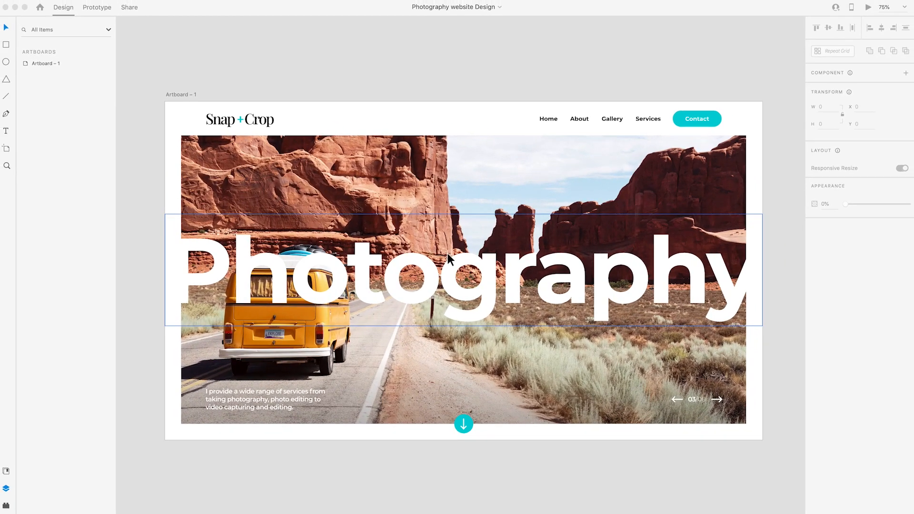
left_click(378, 59)
scroll(252, 197, "down", 2)
scroll(252, 198, "left", 2)
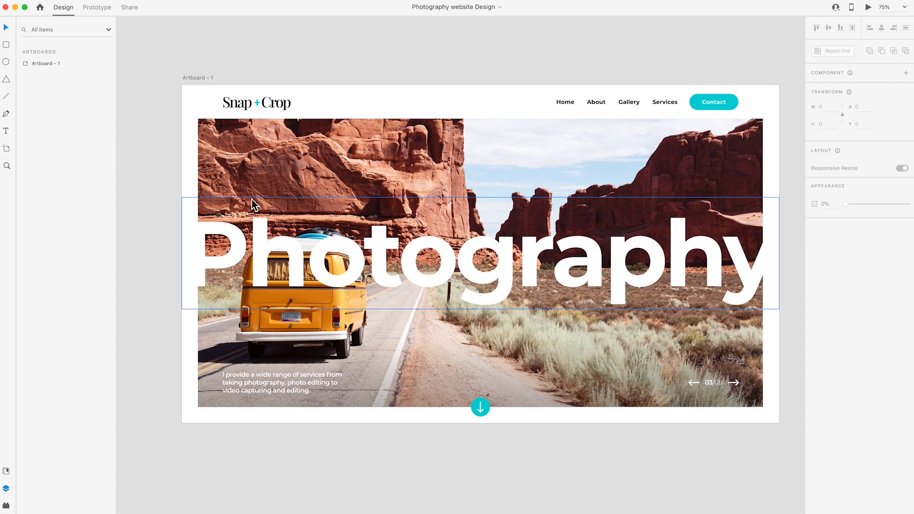
scroll(370, 169, "right", 2)
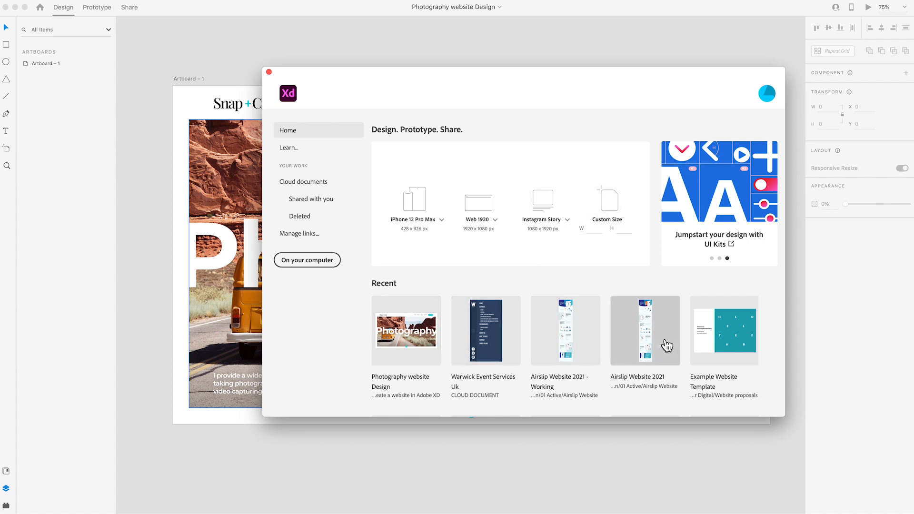
scroll(473, 359, "down", 3)
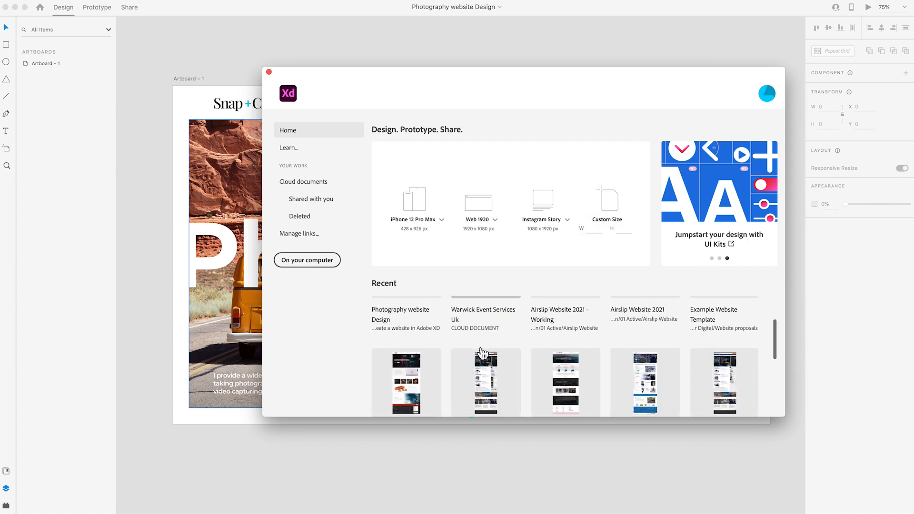
scroll(482, 353, "up", 2)
scroll(482, 353, "down", 3)
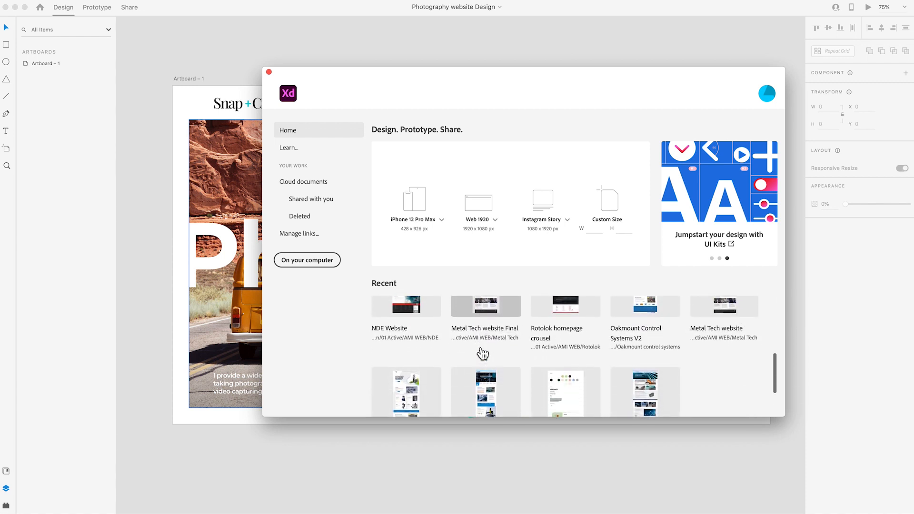
scroll(482, 353, "up", 4)
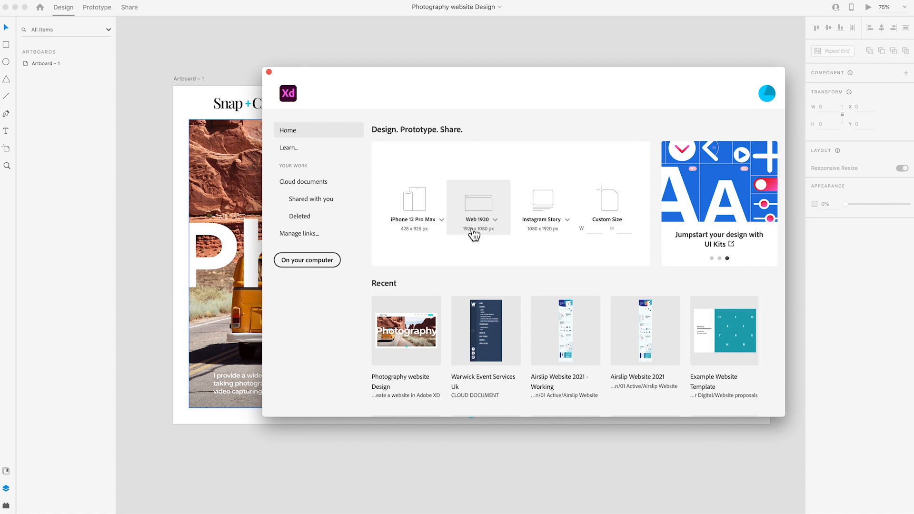
Create a new document from the Web 1920 (1920 × 1080) preset and show the layout grid on its artboard
left_click(478, 221)
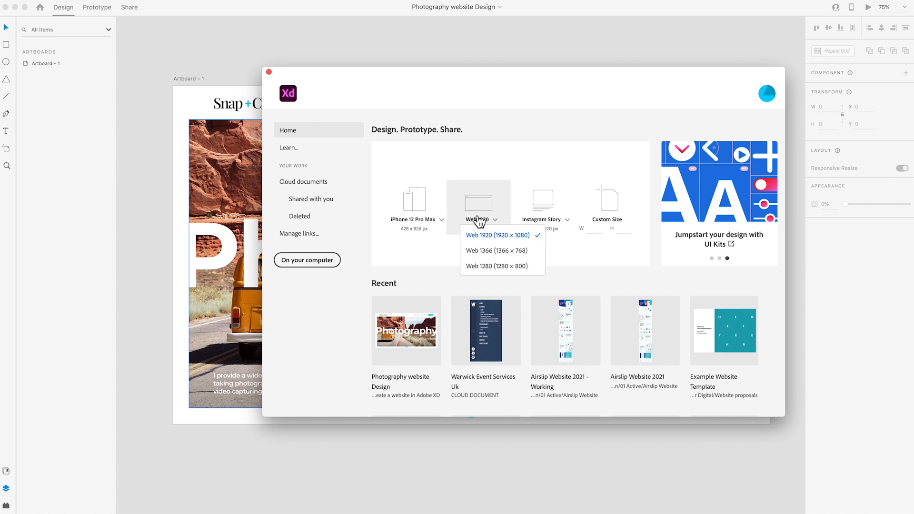
left_click(498, 233)
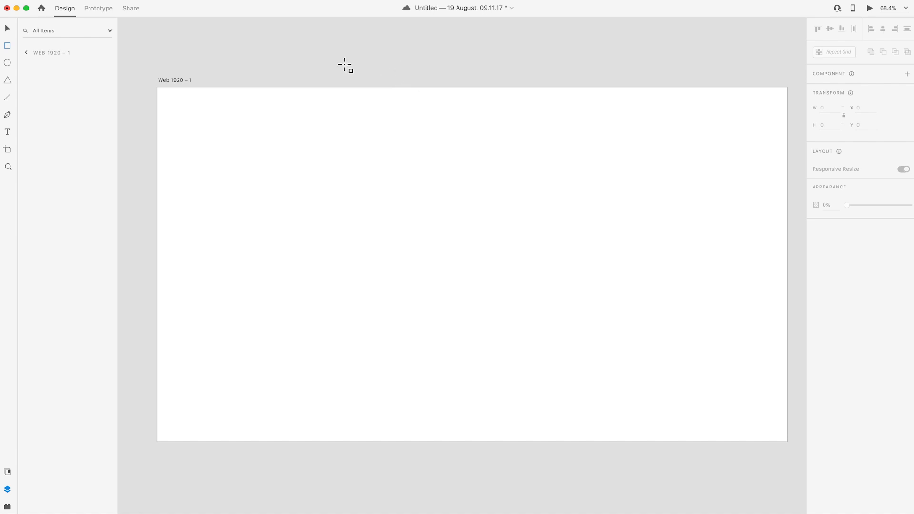
left_click(107, 0)
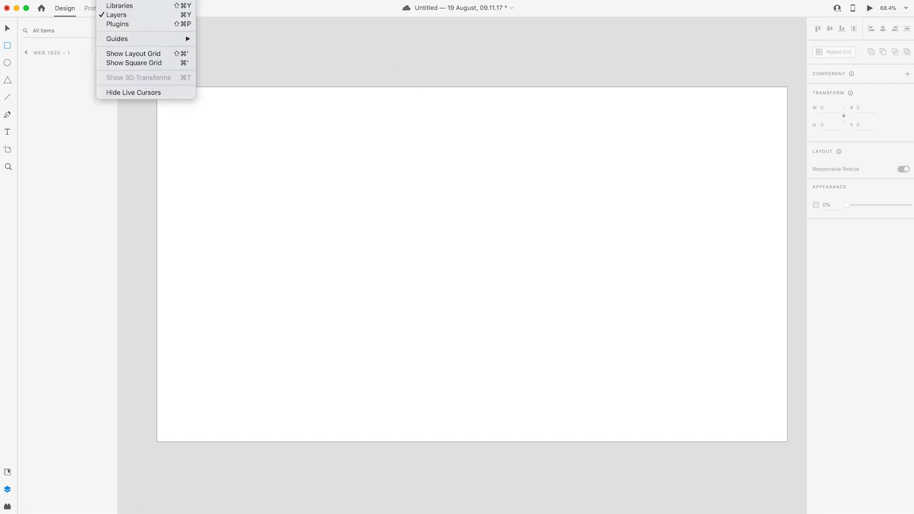
left_click(142, 54)
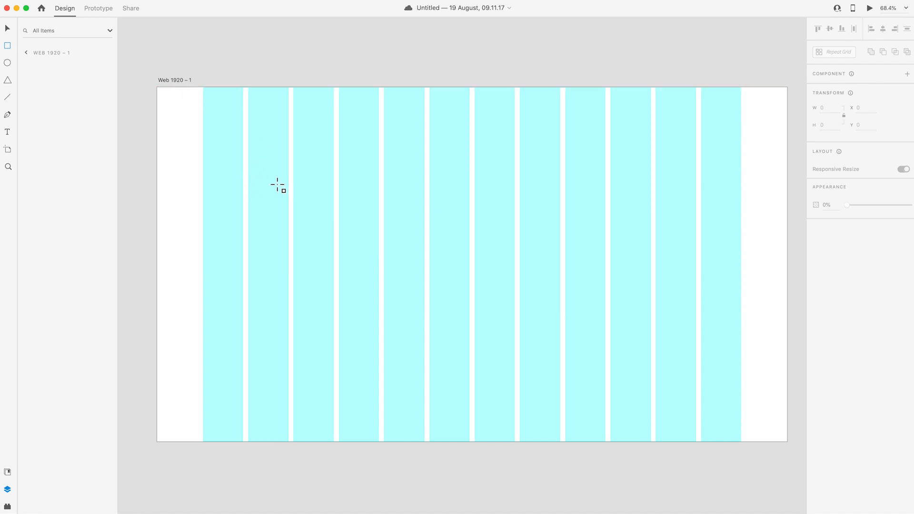
Set the gutter width of the Web 1920 artboard's layout grid to 40
left_click(173, 79)
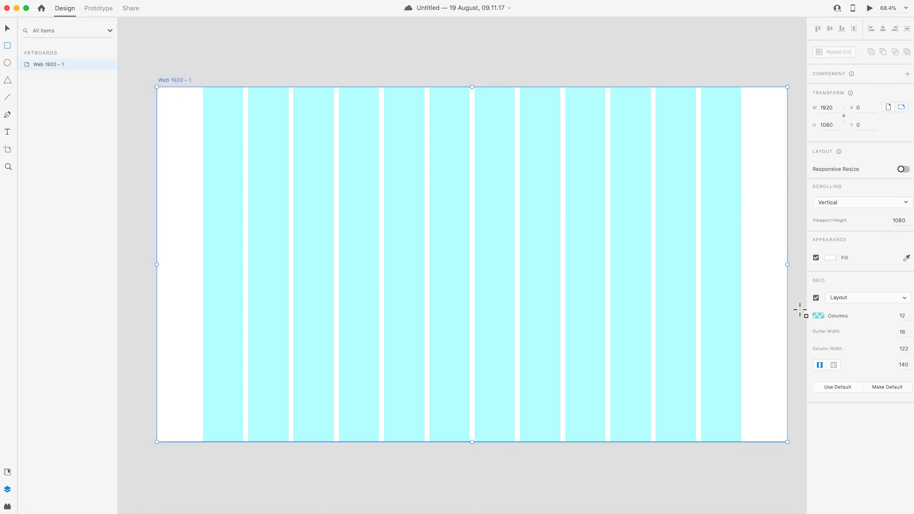
left_click(902, 334)
type("40")
key("Return")
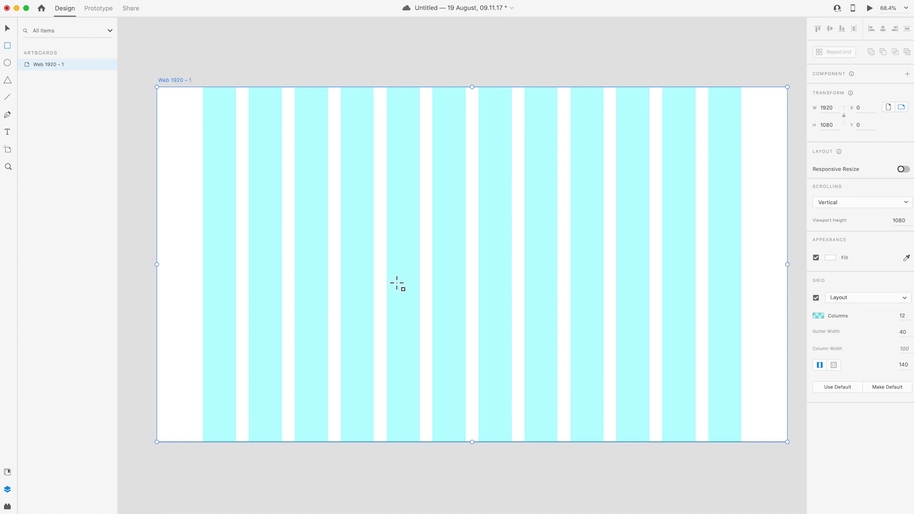
Try a gutter width of 50 for the layout grid and return it to 40
left_click(900, 333)
type("50")
key("Return")
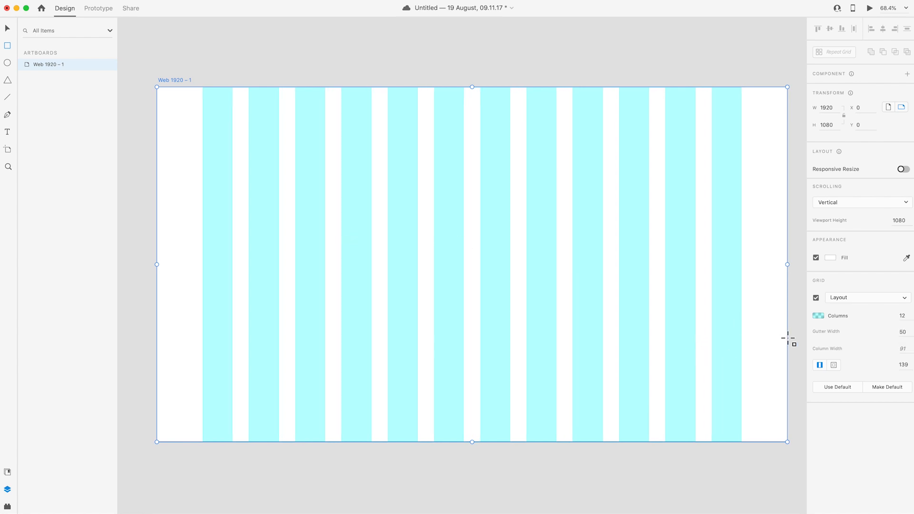
left_click_drag(902, 336, 893, 336)
type("4")
key("Return")
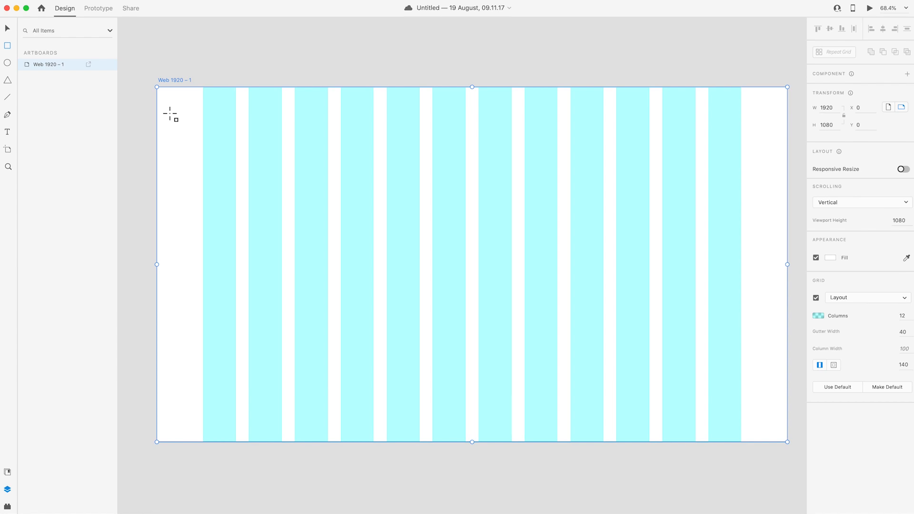
Draw a 1920 × 1080 rectangle covering the whole artboard and save the document
left_click(67, 137)
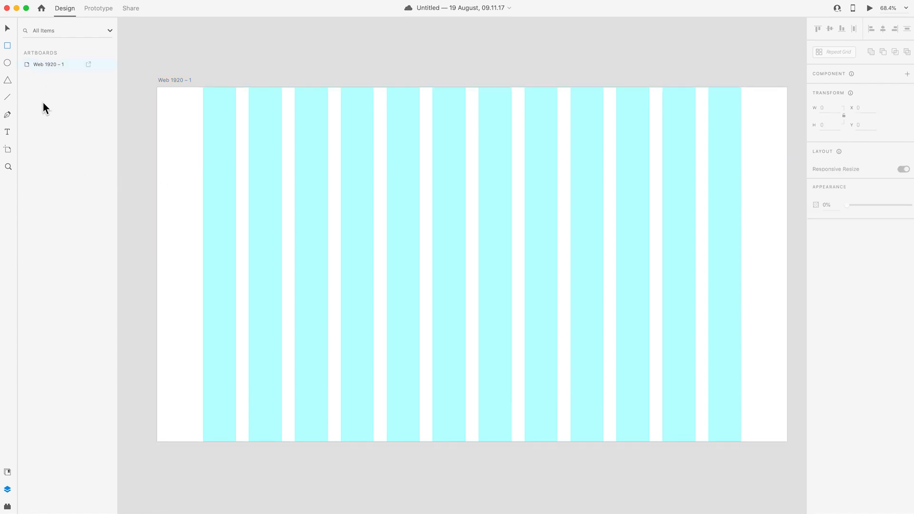
left_click(9, 47)
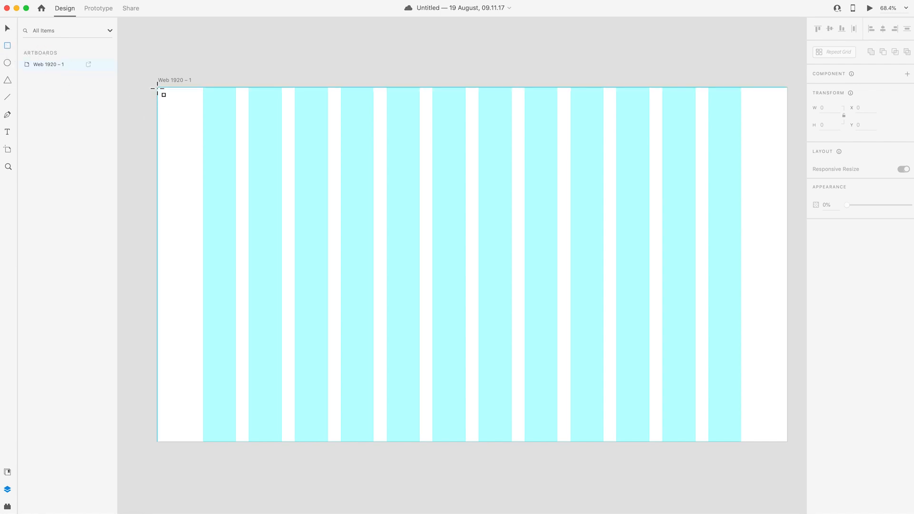
mouse_move(157, 87)
left_mouse_down()
mouse_move(363, 204)
mouse_move(741, 389)
mouse_move(788, 441)
left_mouse_up()
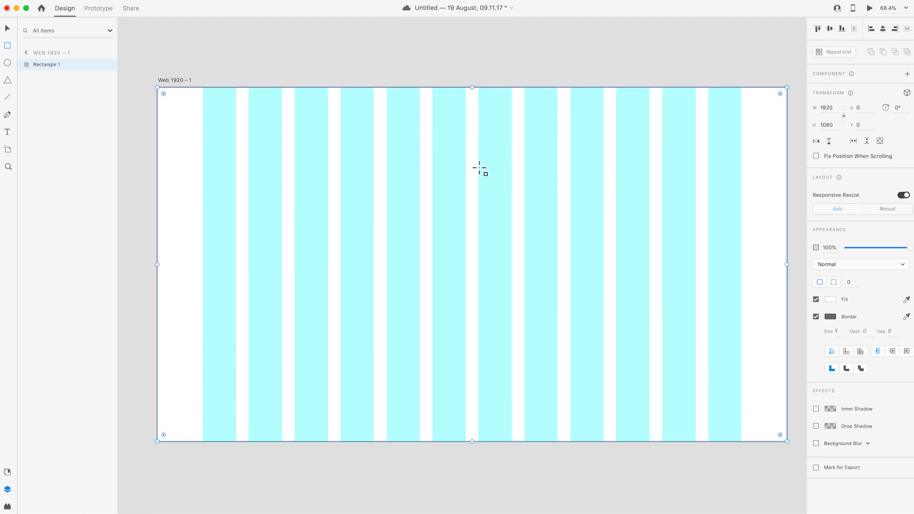
scroll(479, 168, "down", 1)
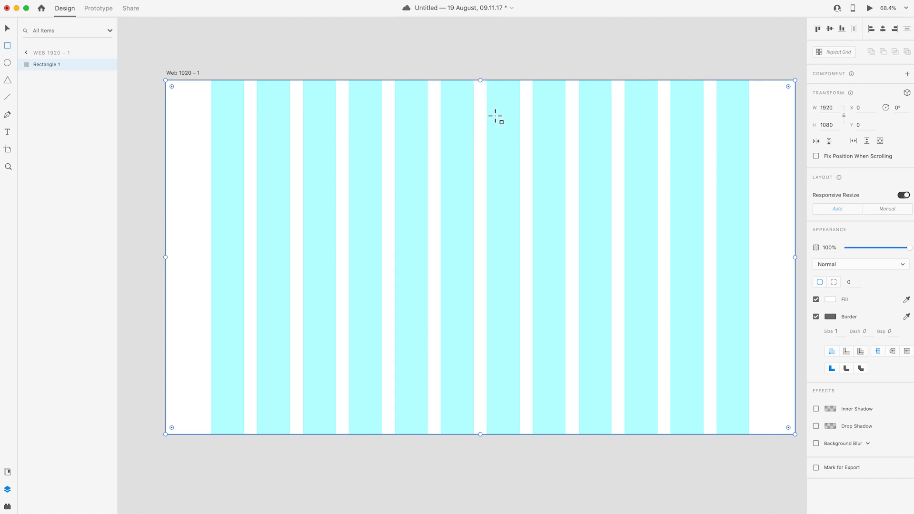
key("super+s")
Nudge the full-width rectangle down to a Y position of 120 to leave room for the header
key("shift+Down")
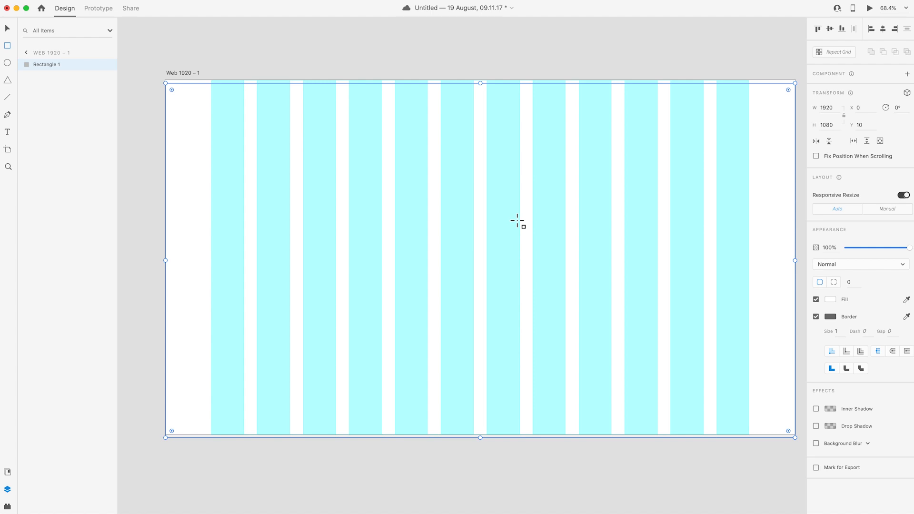
key("shift+Down")
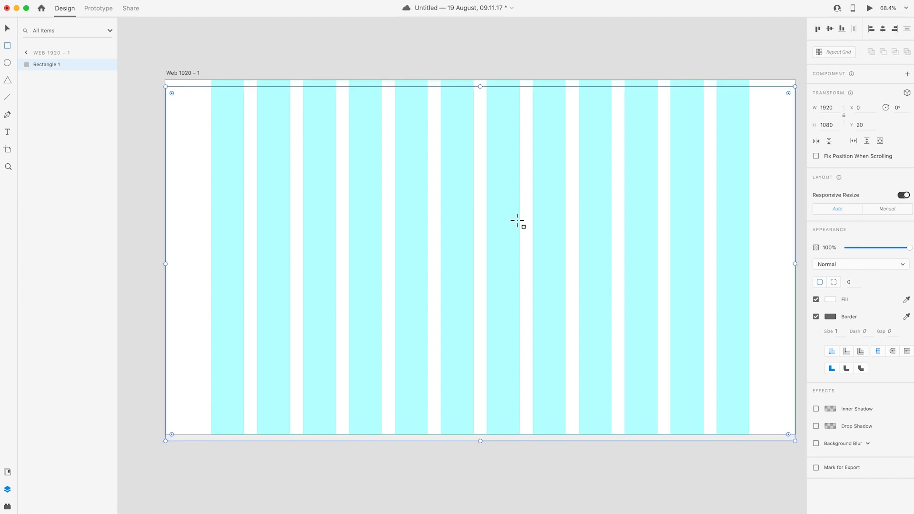
key("shift+Down")
key("shift+Down")
key("shift+Down")
key("shift+Down")
key("shift+Down")
key("shift+Down")
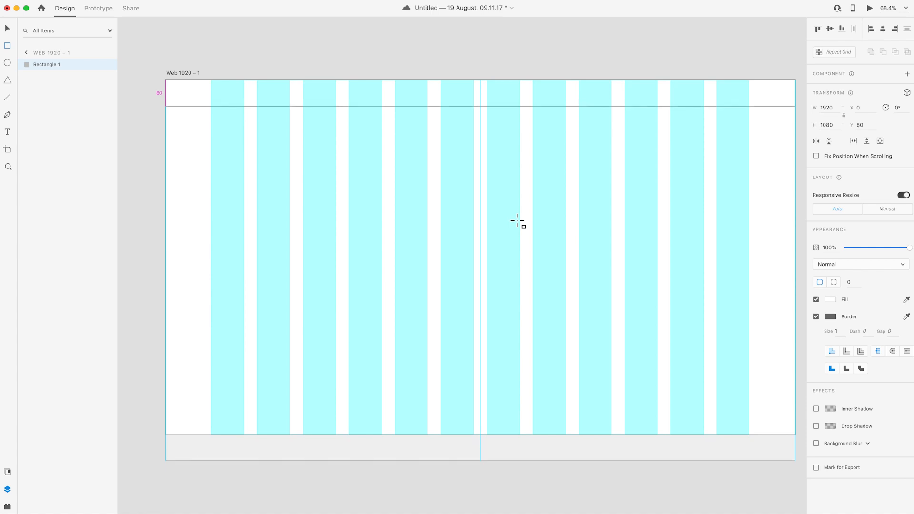
key("shift+Down")
key("shift+Down")
key("shift+Down")
key("shift+Down")
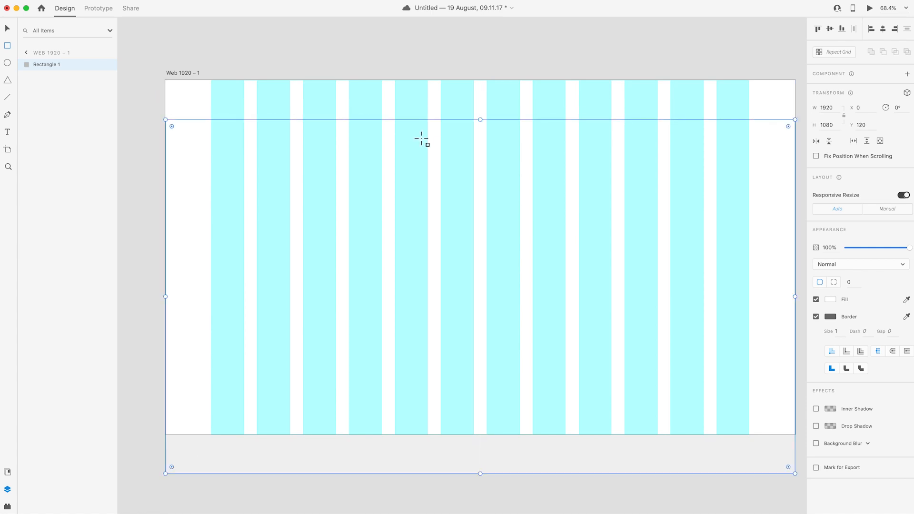
key("shift+Up")
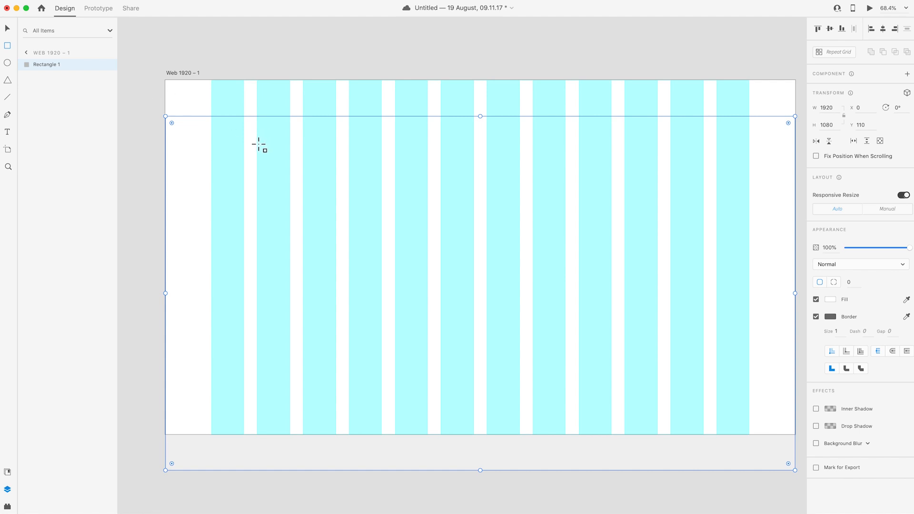
key("shift+Down")
key("shift+Up")
key("shift+Down")
key("shift+Down")
key("shift+Up")
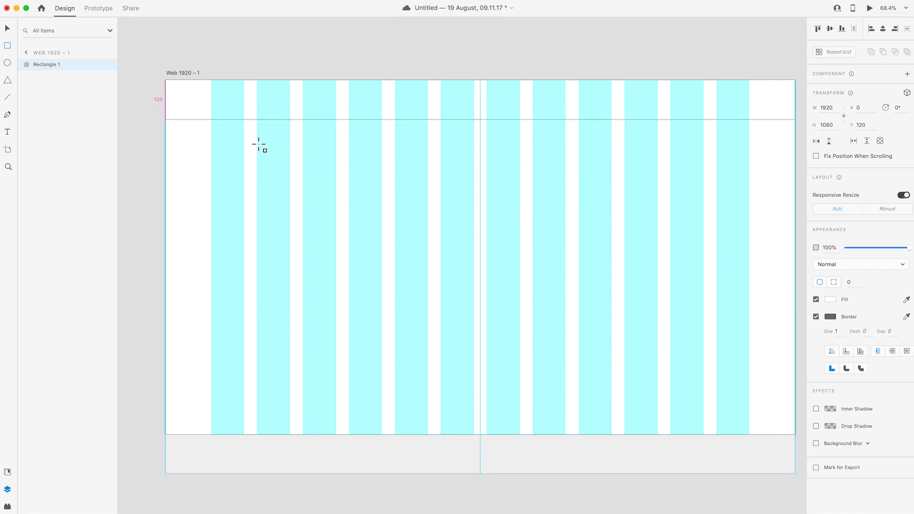
Shorten the rectangle from its lower edge to the artboard's bottom edge, making it 960 high
scroll(259, 145, "up", 1)
scroll(259, 144, "left", 1)
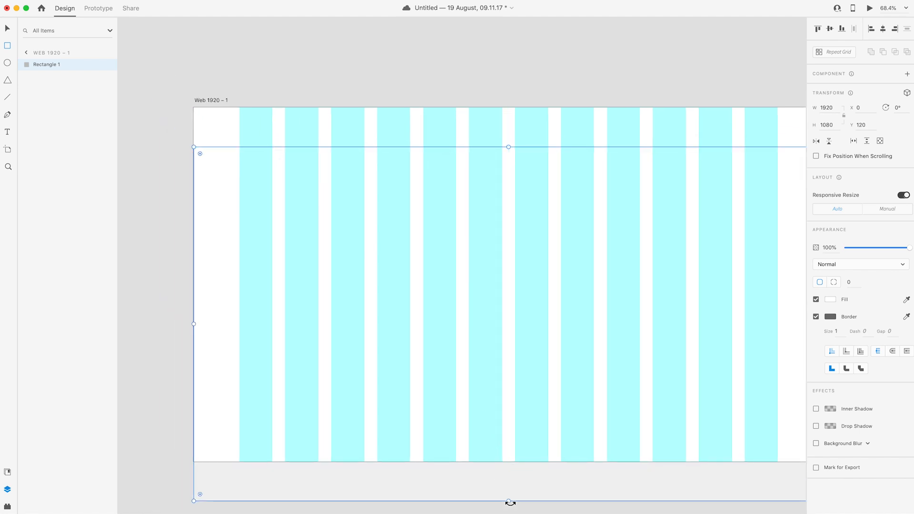
left_click_drag(509, 500, 510, 461)
scroll(488, 422, "right", 2)
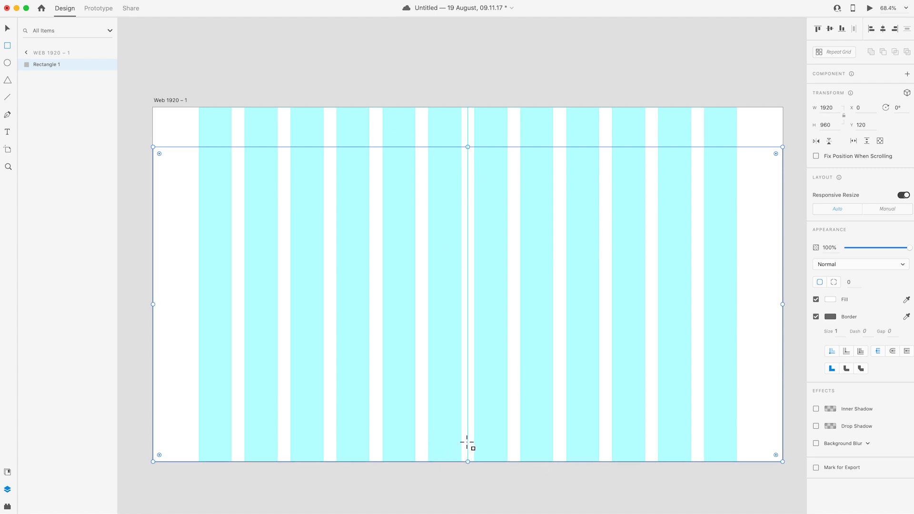
Shift the rectangle down to Y 160 and trim its lower edge to the artboard's bottom, making it 920 high
key("shift+Down")
key("shift+Down")
key("shift+Down")
scroll(475, 474, "left", 1)
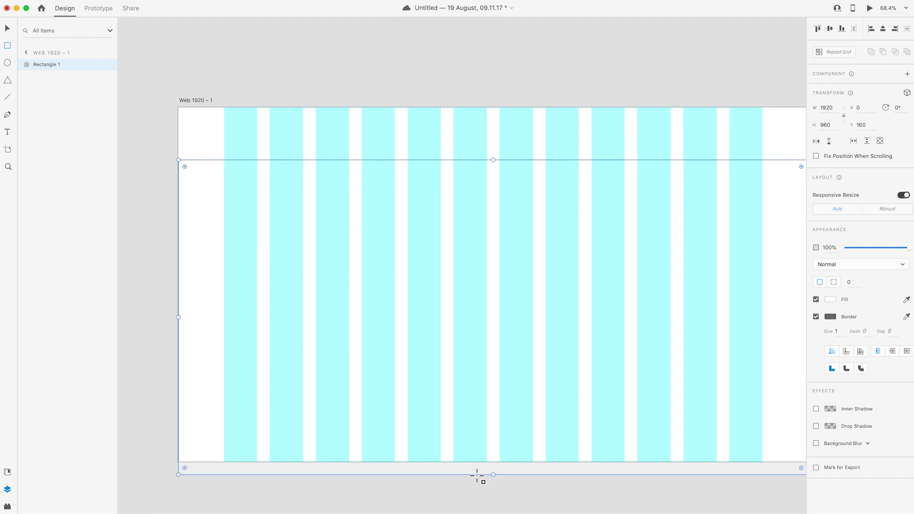
left_click_drag(494, 474, 495, 462)
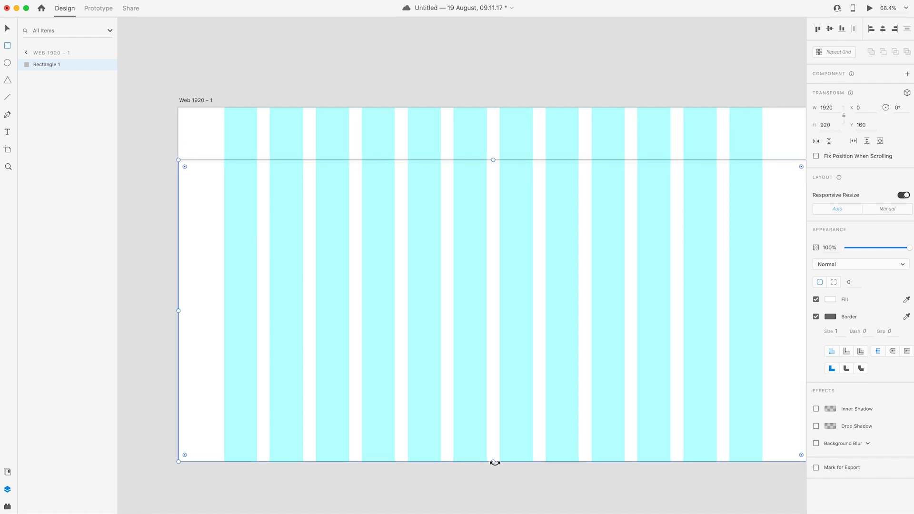
Move the rectangle back up to Y 120 so a 40 px margin remains below it
key("shift+Up")
key("shift+Up")
key("shift+Up")
key("shift+Up")
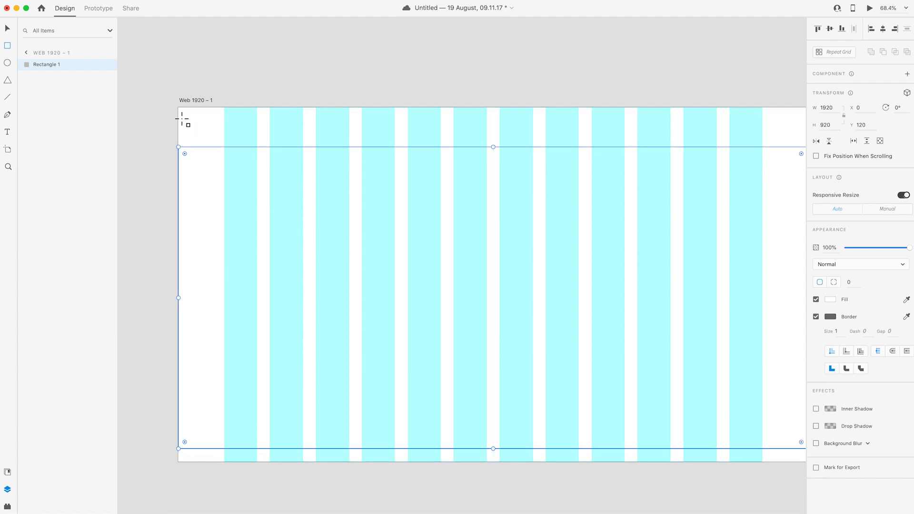
Narrow the rectangle by 40 px on both sides to a width of 1840 at X 40, and save the document
key("v")
scroll(257, 302, "right", 2)
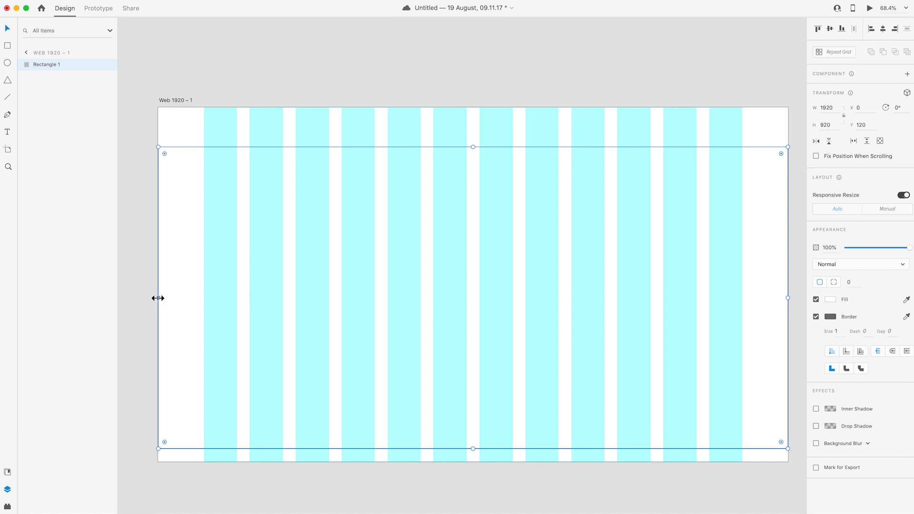
mouse_move(158, 298)
left_mouse_down()
mouse_move(173, 294)
mouse_move(171, 303)
left_mouse_up()
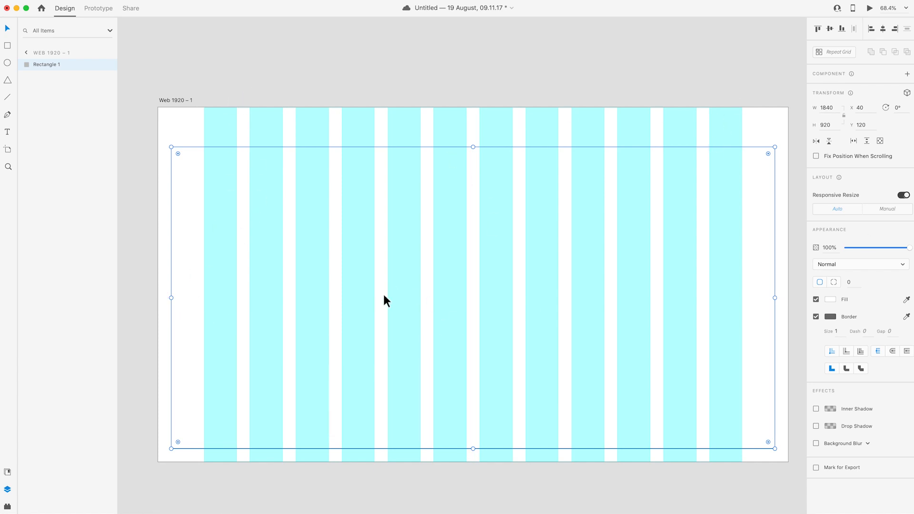
scroll(419, 268, "left", 2)
left_click(245, 88)
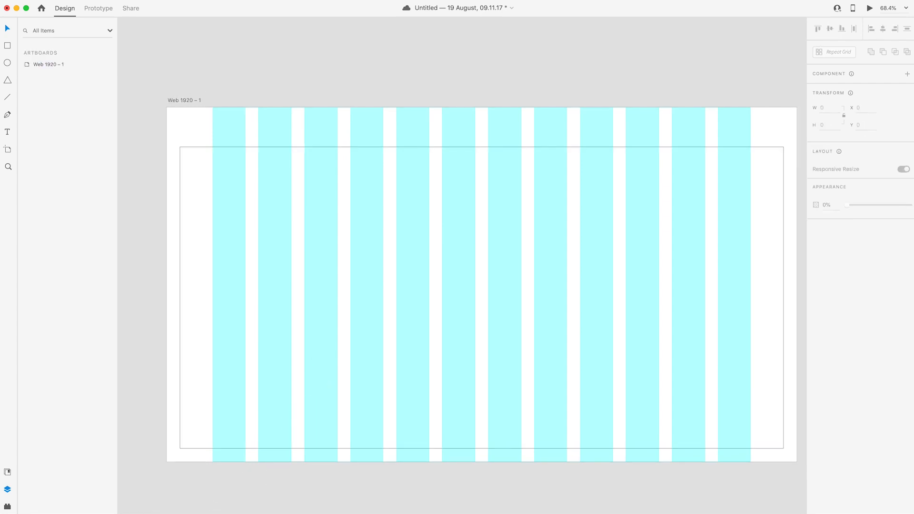
key("super+s")
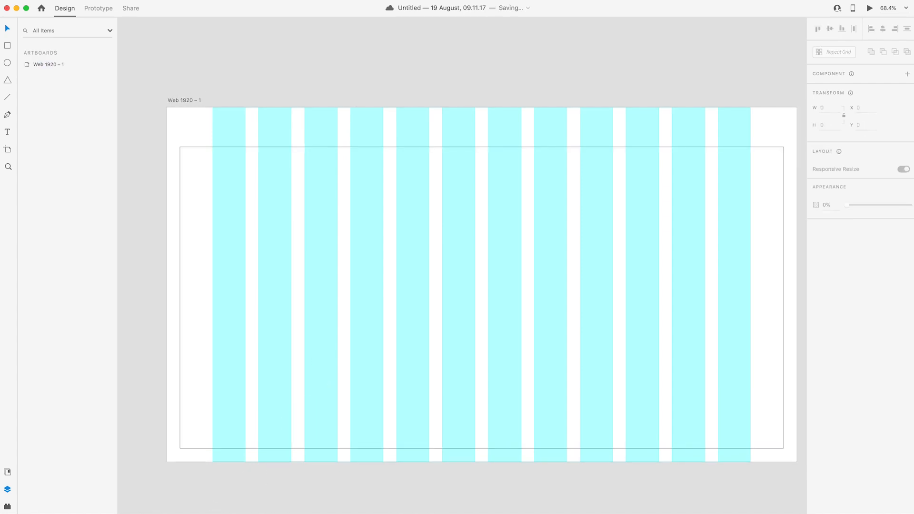
Switch to Finder and place the Unsplash JPEG from the files folder into the rectangle as its image fill
key("super+Tab")
left_click_drag(250, 197, 310, 200)
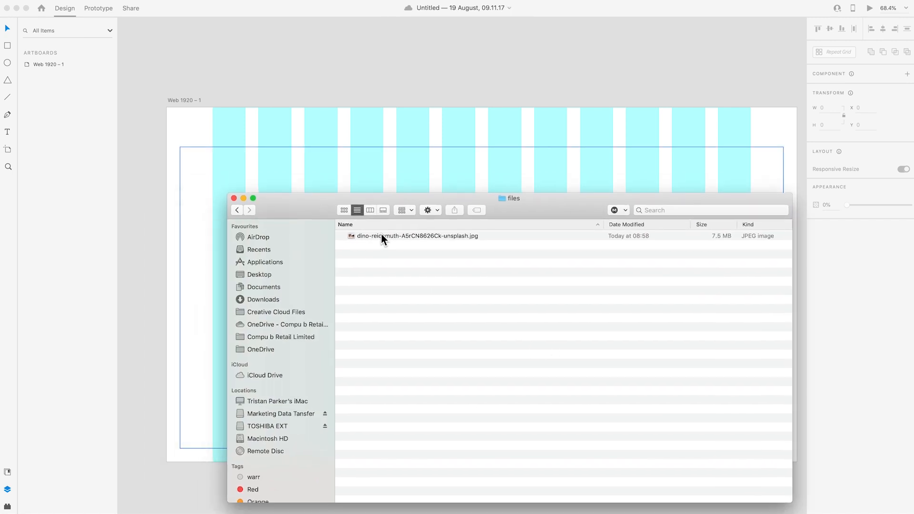
left_click_drag(382, 234, 309, 178)
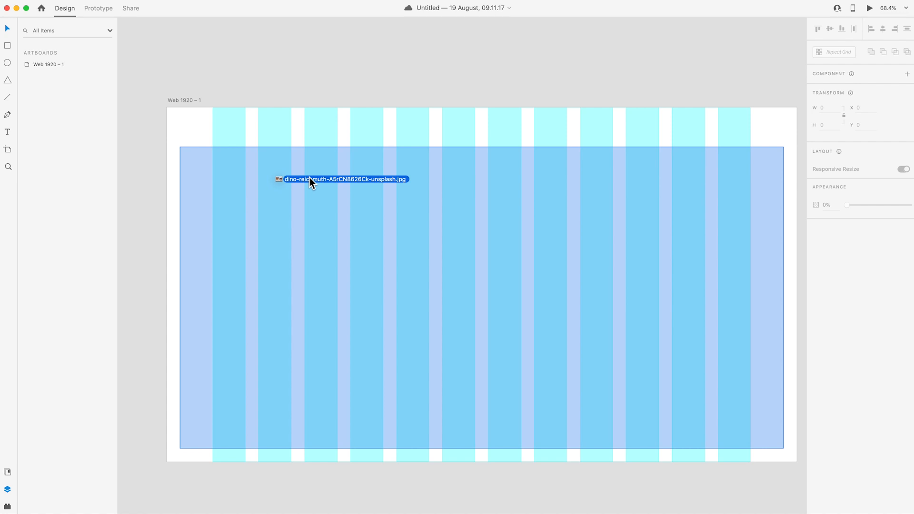
left_click_drag(310, 178, 309, 178)
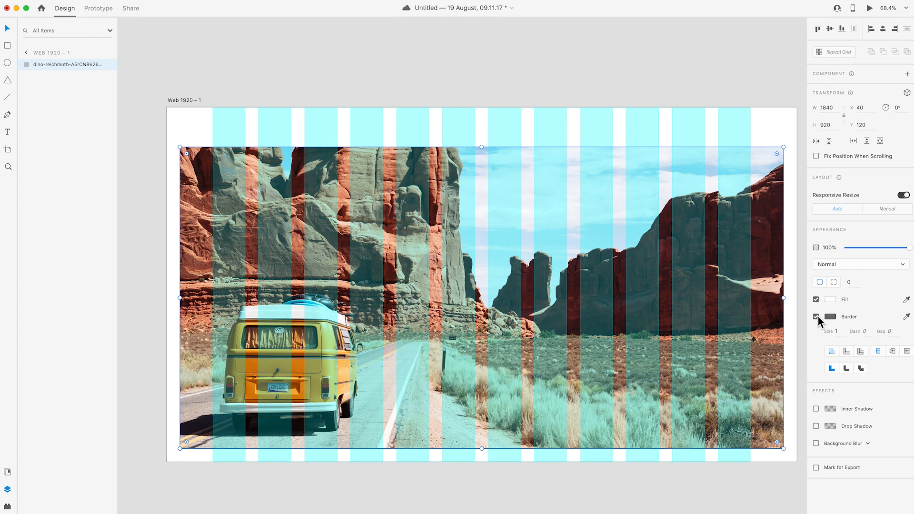
Remove the border from the hero image rectangle
left_click(799, 335)
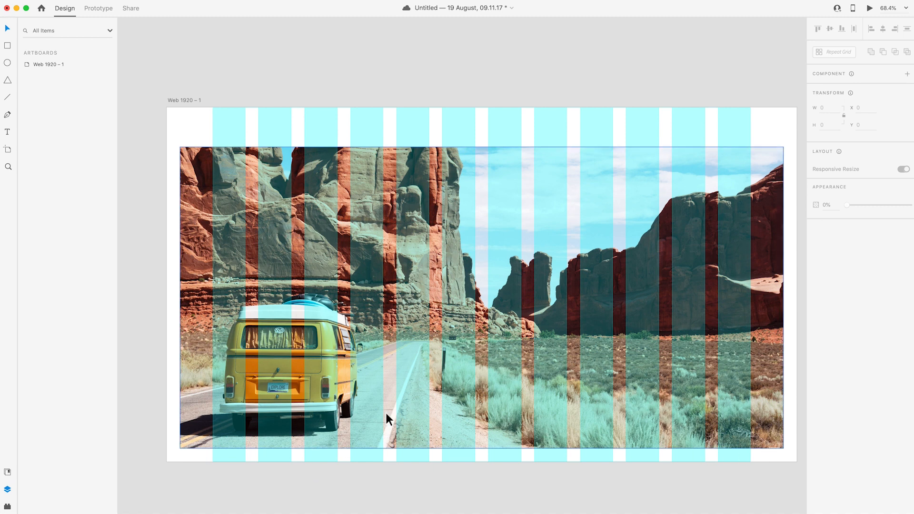
left_click(482, 408)
left_click(815, 316)
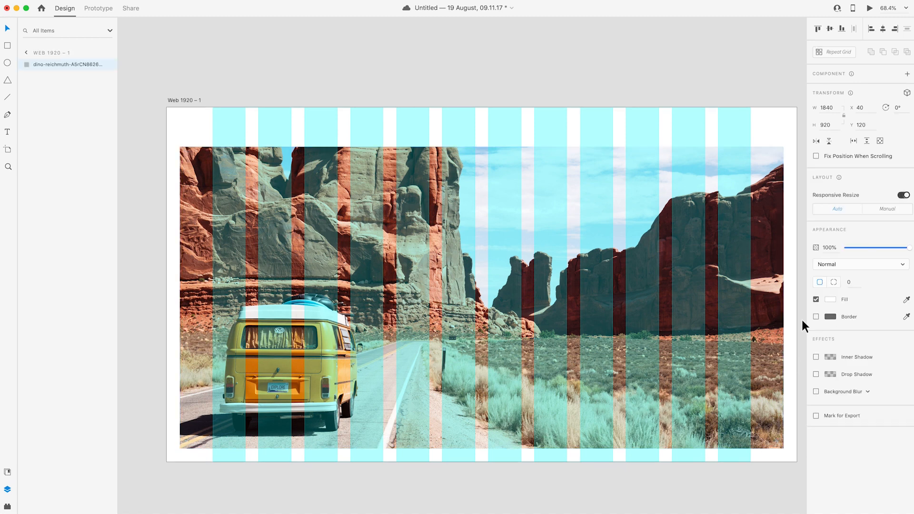
Shift the photo upward inside its rectangular frame so the van sits higher and more of the road shows
double_click(371, 331)
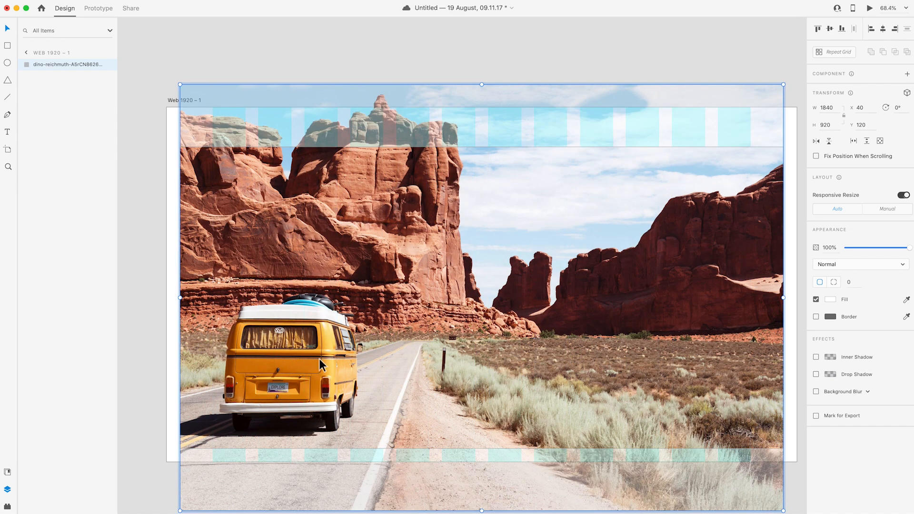
left_click_drag(319, 358, 321, 326)
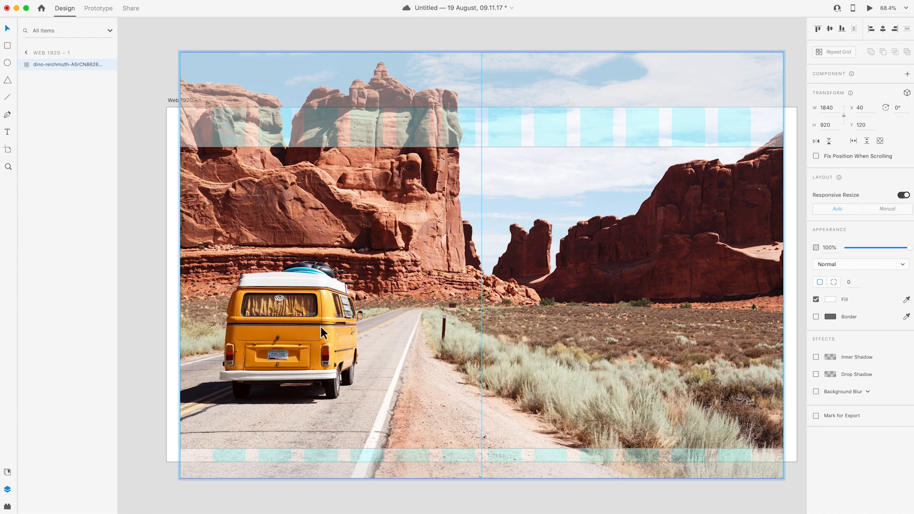
mouse_move(320, 326)
left_mouse_down()
mouse_move(318, 347)
mouse_move(320, 327)
left_mouse_up()
mouse_move(321, 327)
left_mouse_down()
mouse_move(341, 326)
mouse_move(275, 329)
mouse_move(333, 329)
mouse_move(298, 334)
mouse_move(318, 321)
left_mouse_up()
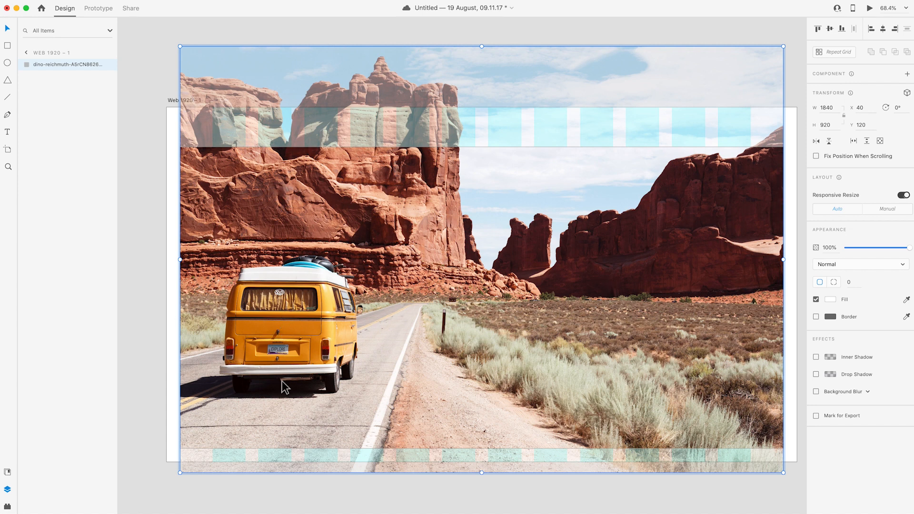
left_click(152, 348)
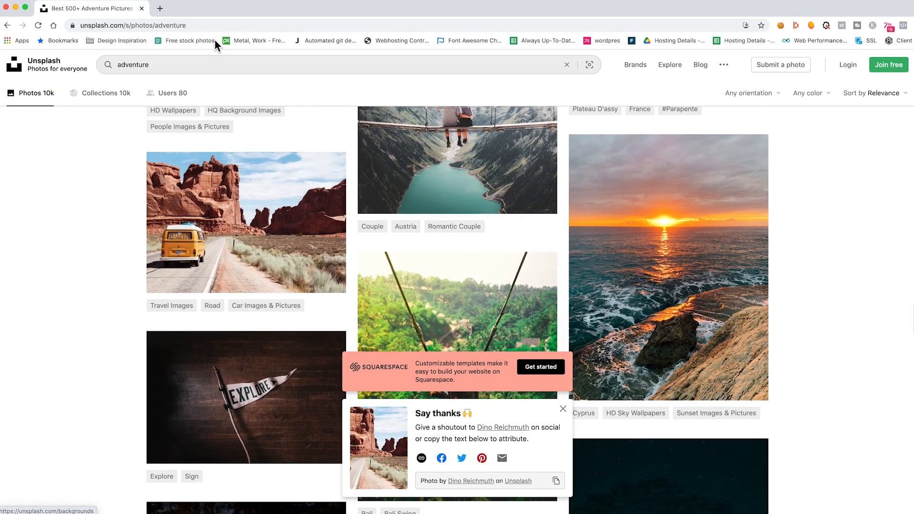
Switch to the browser, open the Pexels site as another free stock photo source and look over its home page
left_click(198, 25)
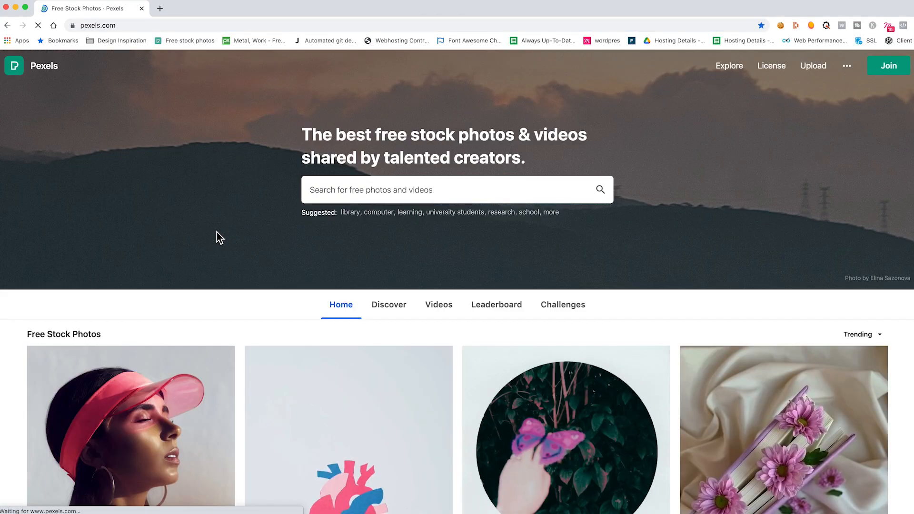
scroll(216, 232, "down", 3)
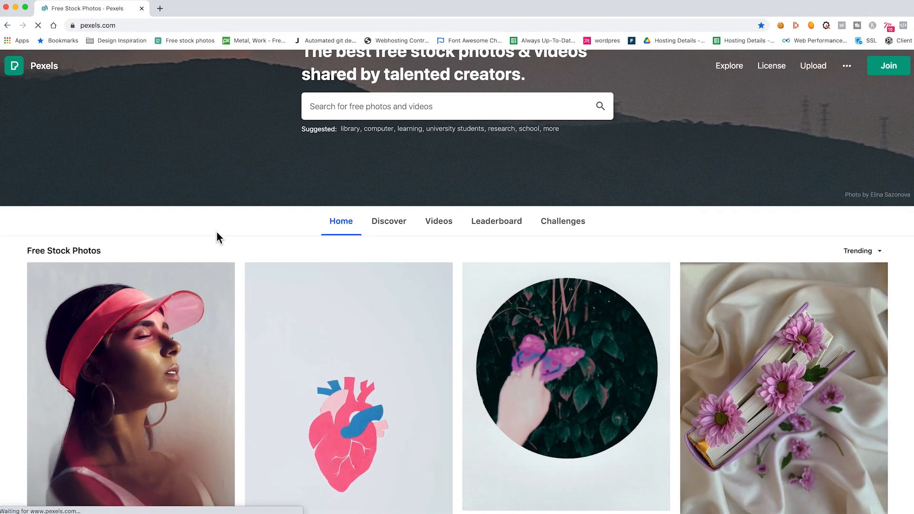
scroll(216, 232, "up", 1)
scroll(216, 233, "up", 3)
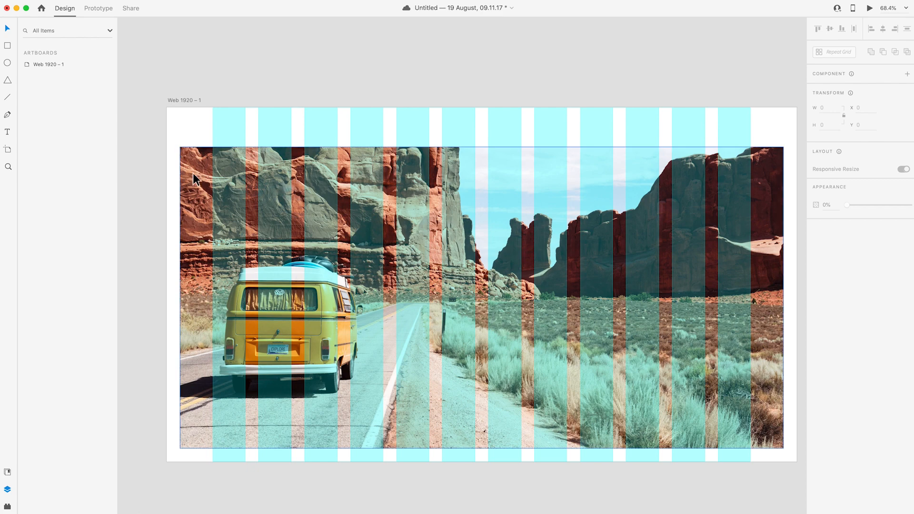
Switch back to Adobe XD and add an area text about 311 px wide above the photo, from the first grid column, reading "Capture Crop"
scroll(192, 172, "up", 3)
scroll(193, 173, "up", 3)
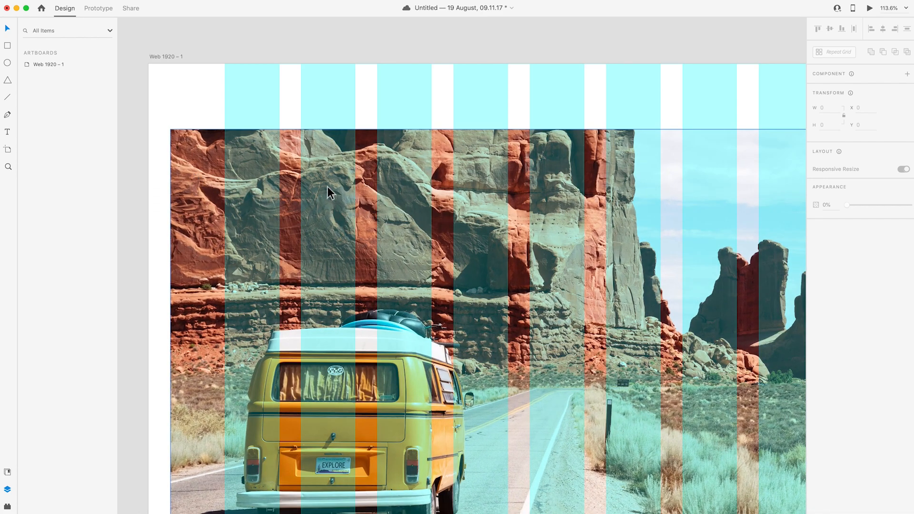
scroll(327, 187, "up", 2)
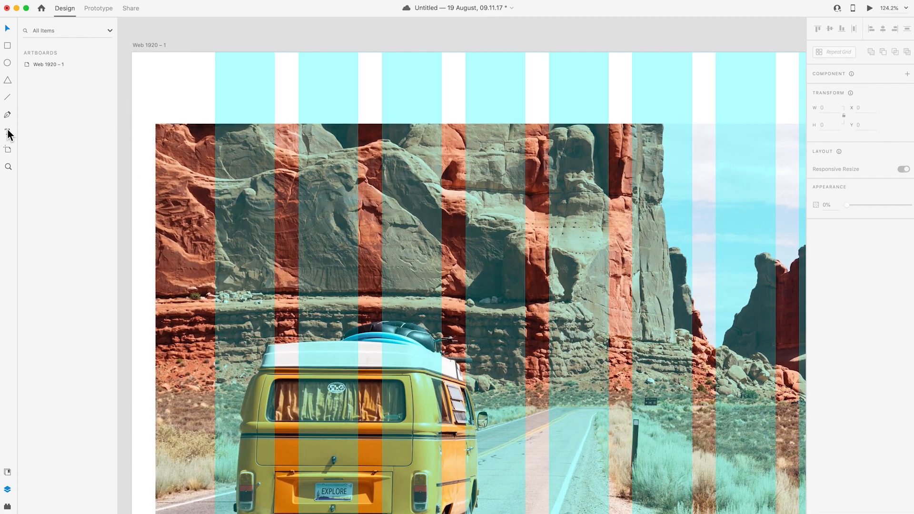
left_click(8, 131)
left_click_drag(215, 66, 401, 113)
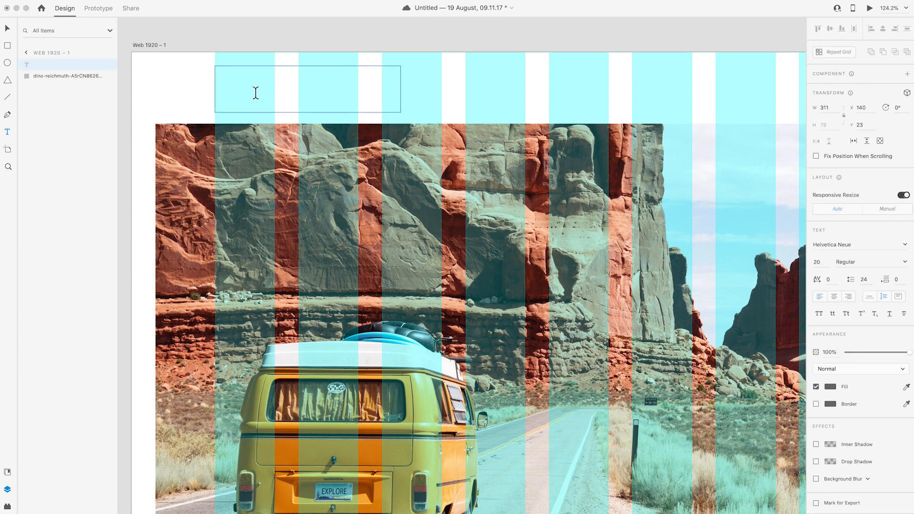
type("Ca")
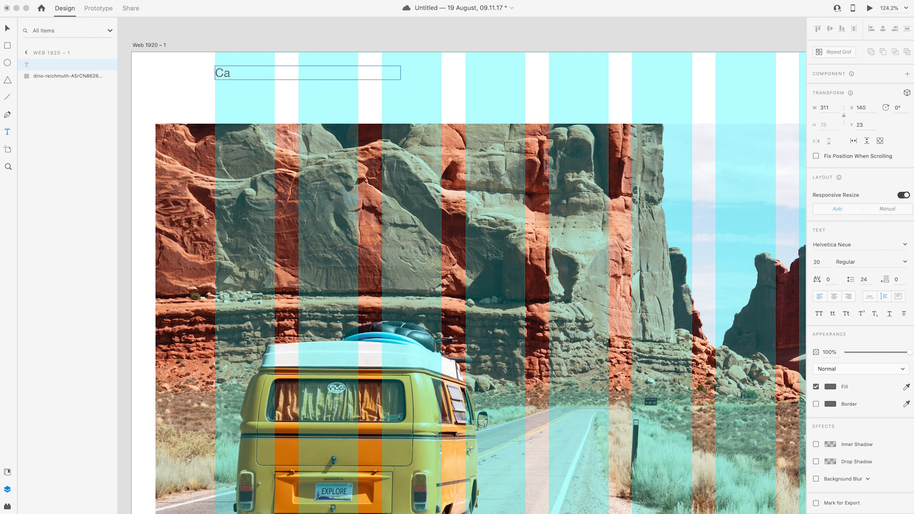
type("pture    Crop")
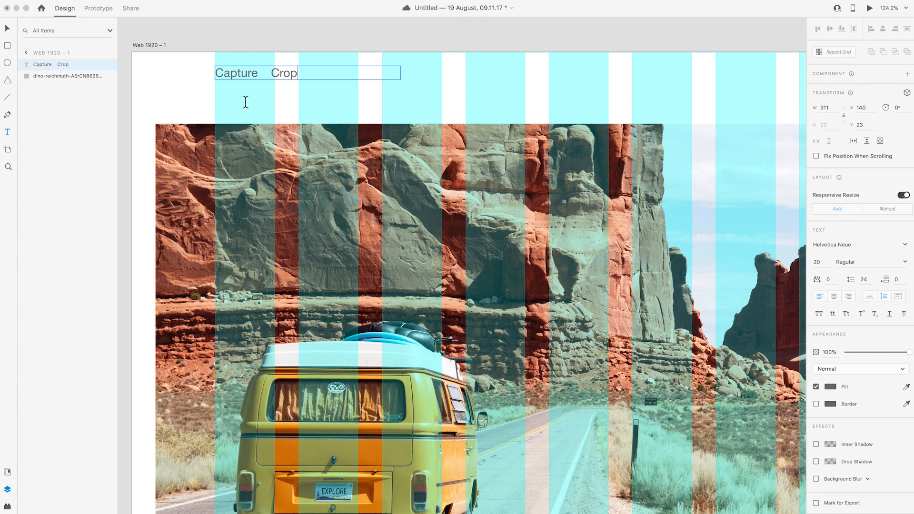
Change the font of the "Capture Crop" text to Playfair Display
left_click_drag(299, 76, 181, 76)
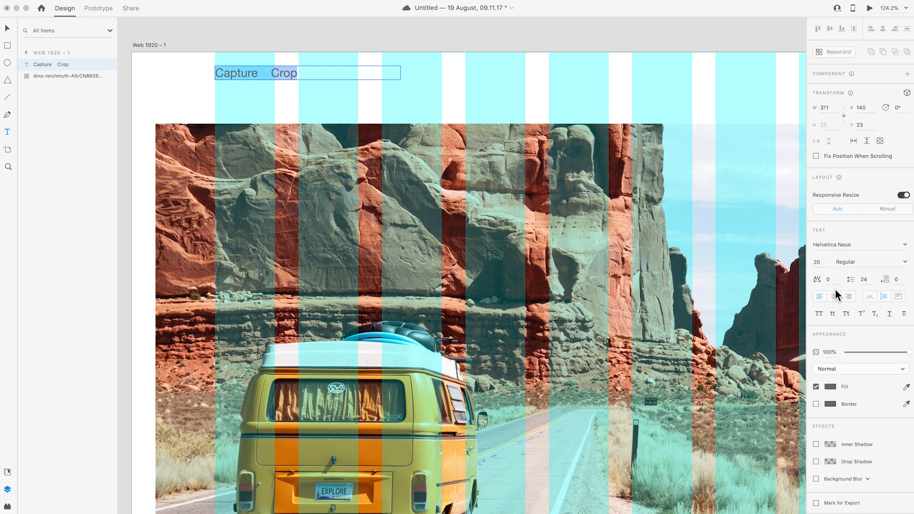
left_click(868, 245)
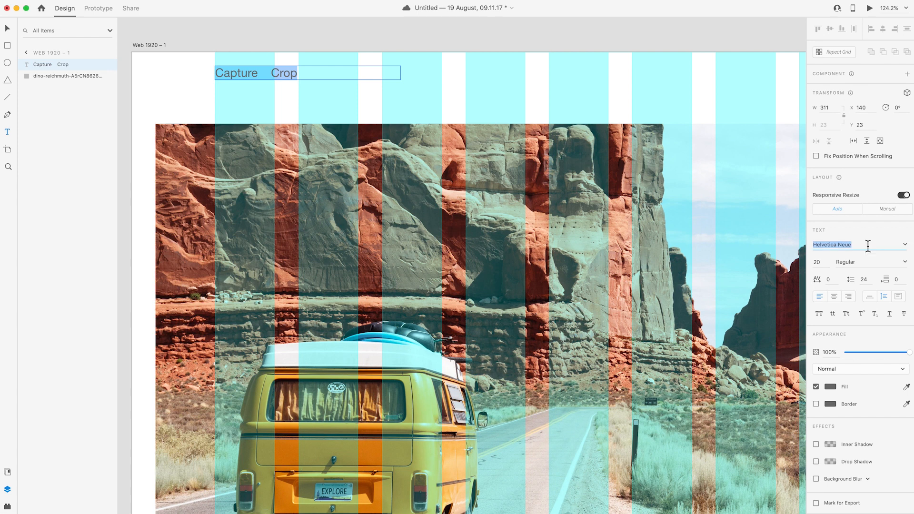
left_click(905, 244)
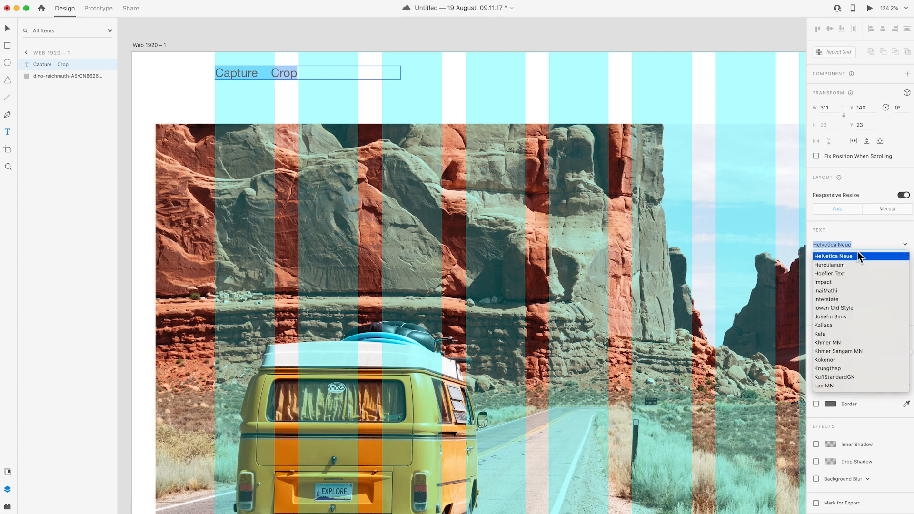
type("Playfair Display")
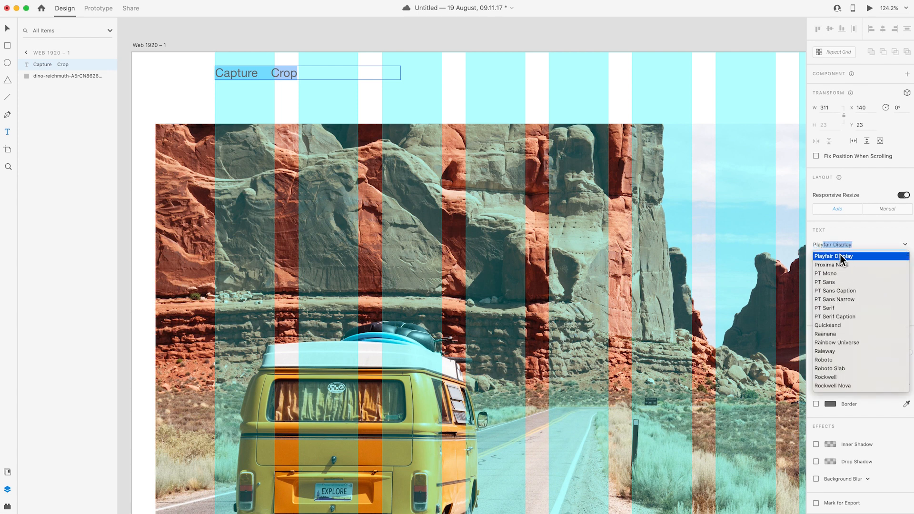
left_click(840, 255)
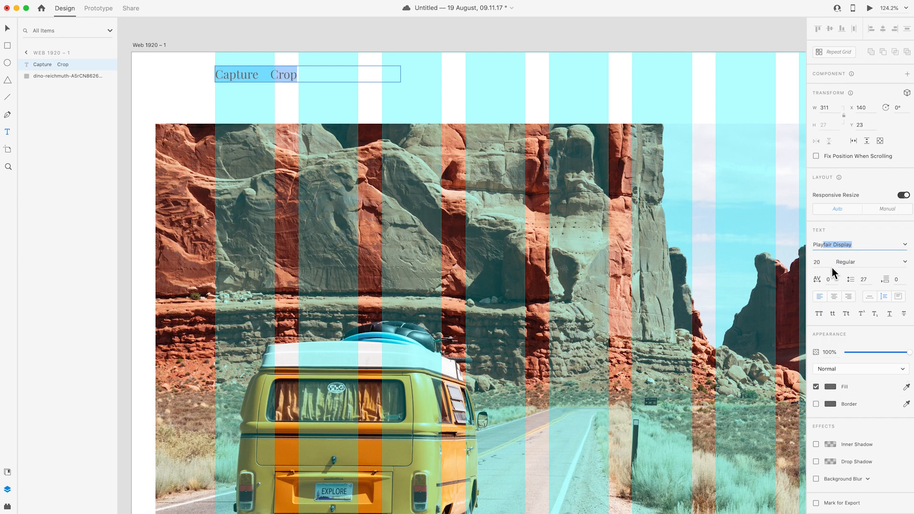
Set the logo text's size to 40 and its fill to black (#000000)
key("Tab")
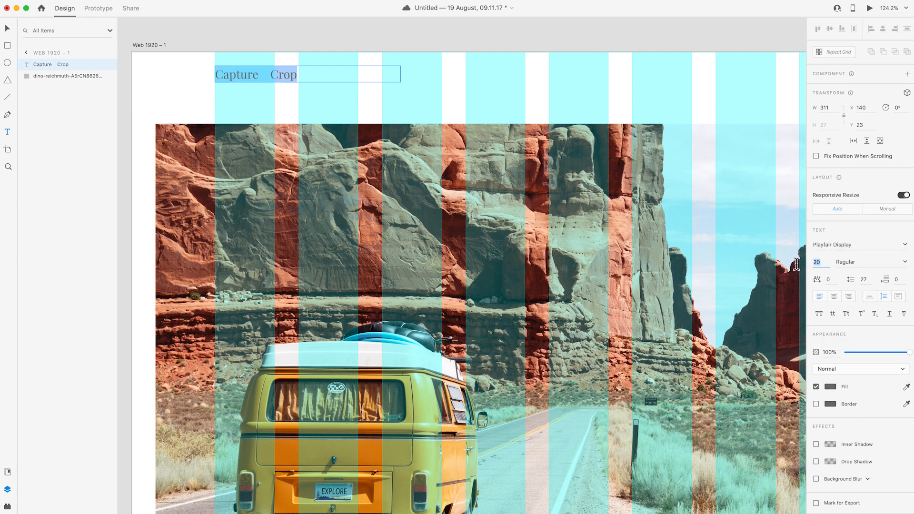
type("40")
key("Return")
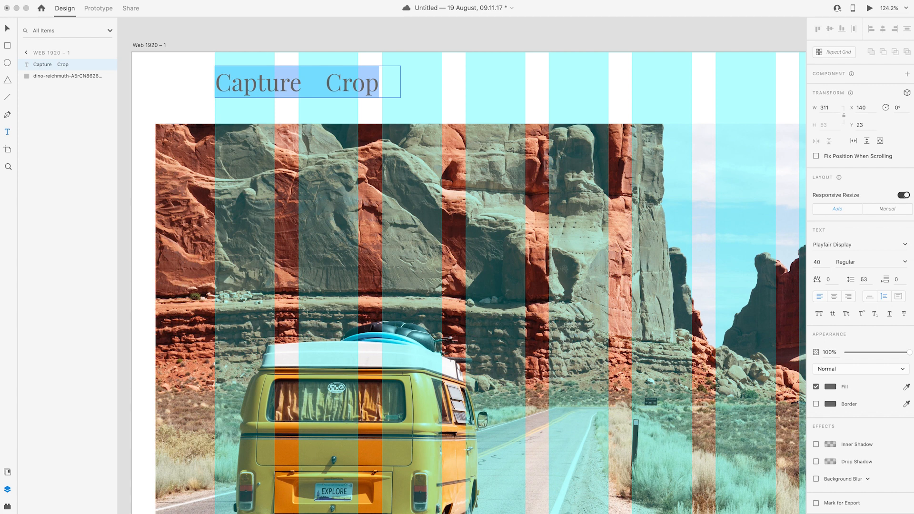
left_click(833, 384)
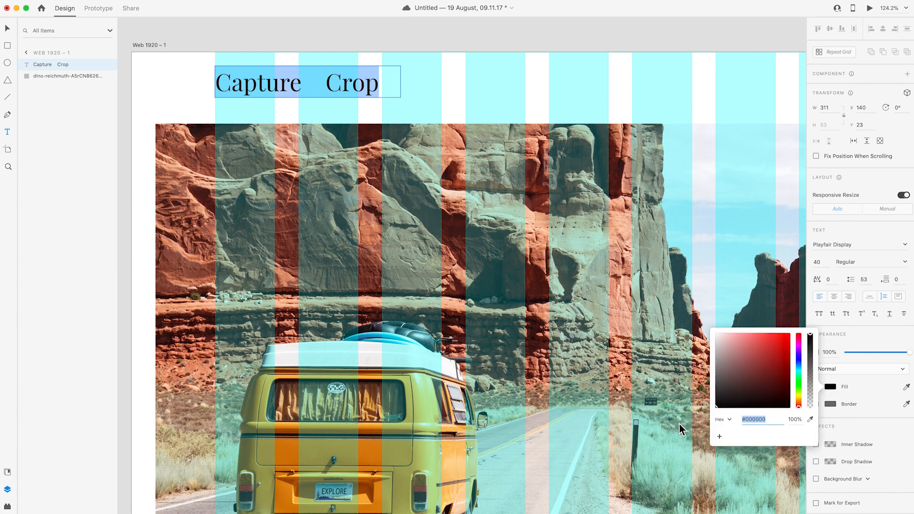
key("Escape")
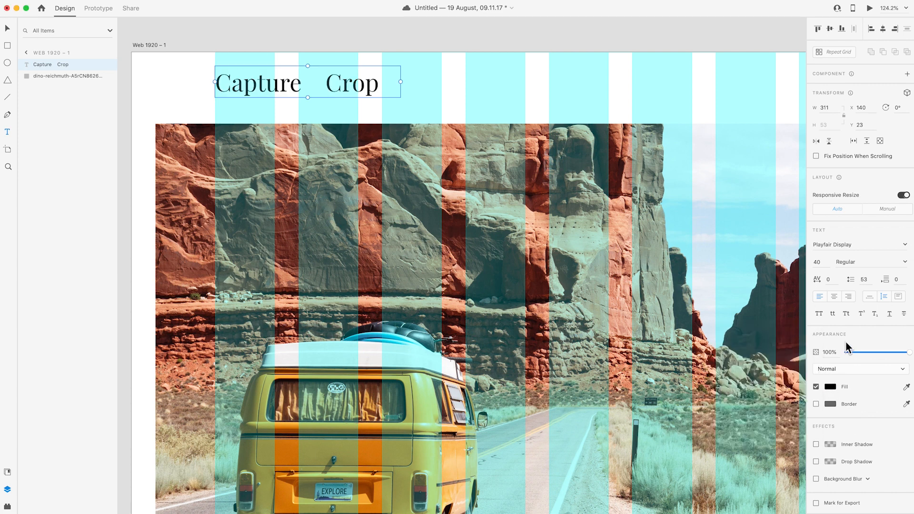
Tighten the logo text's character spacing to -50
double_click(340, 85)
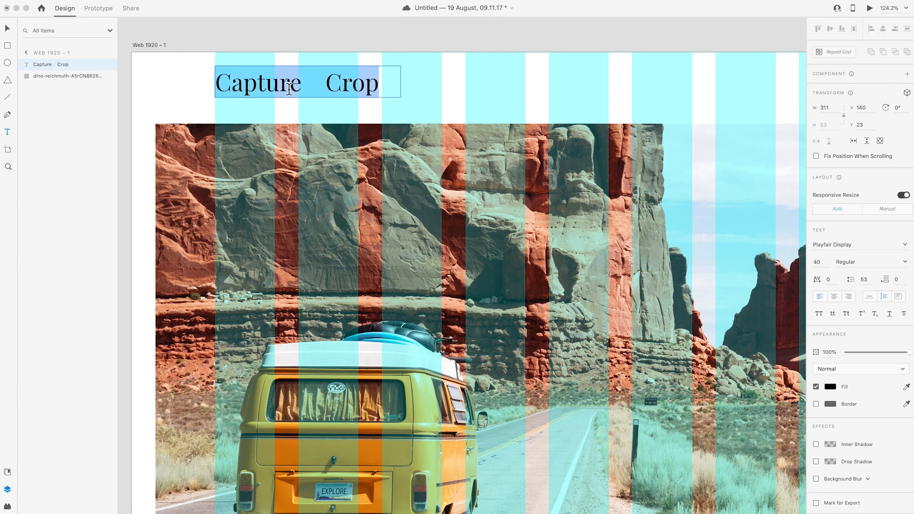
left_click(827, 280)
type("-50")
key("Return")
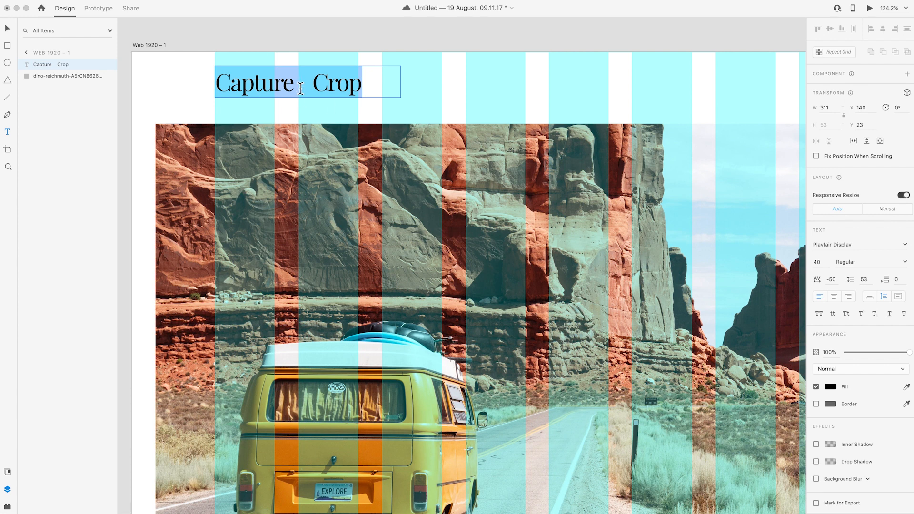
left_click(317, 88)
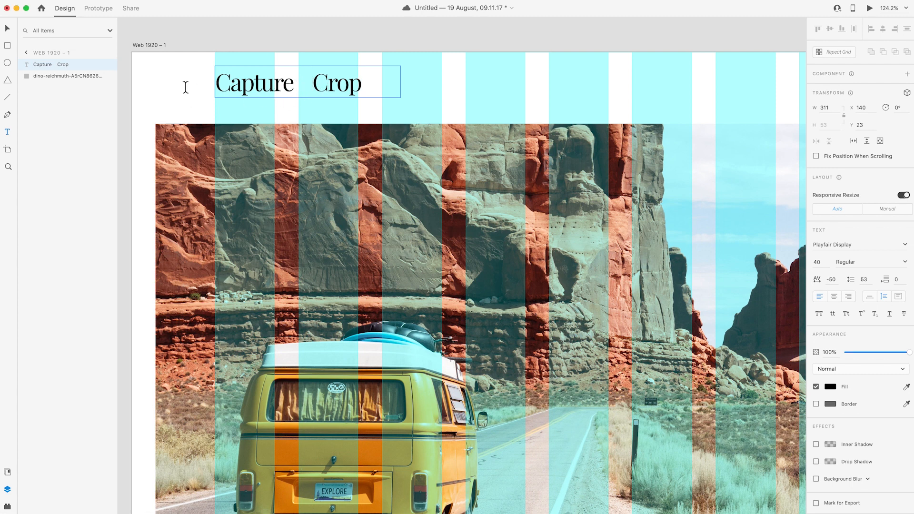
key("Escape")
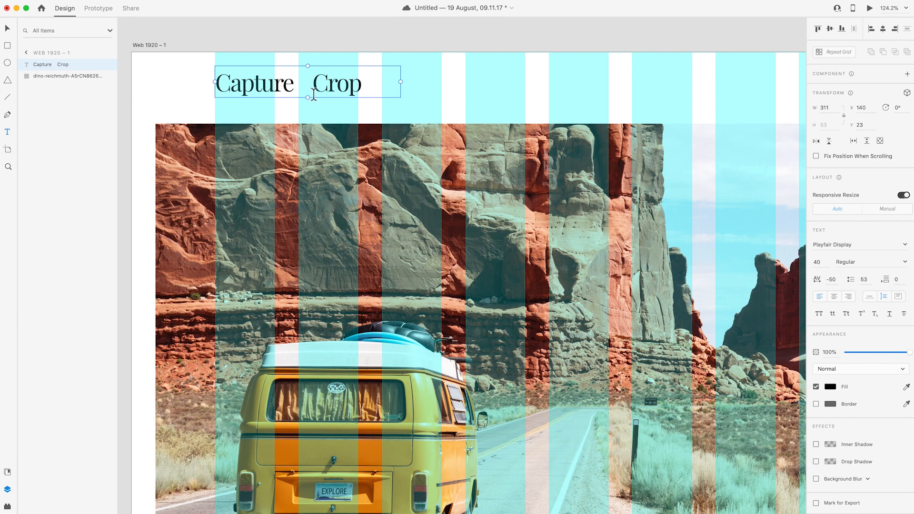
Draw a narrow vertical rectangle about 5 px wide and 20 px high in the gap between "Capture" and "Crop"
scroll(265, 87, "down", 2)
scroll(264, 87, "right", 2)
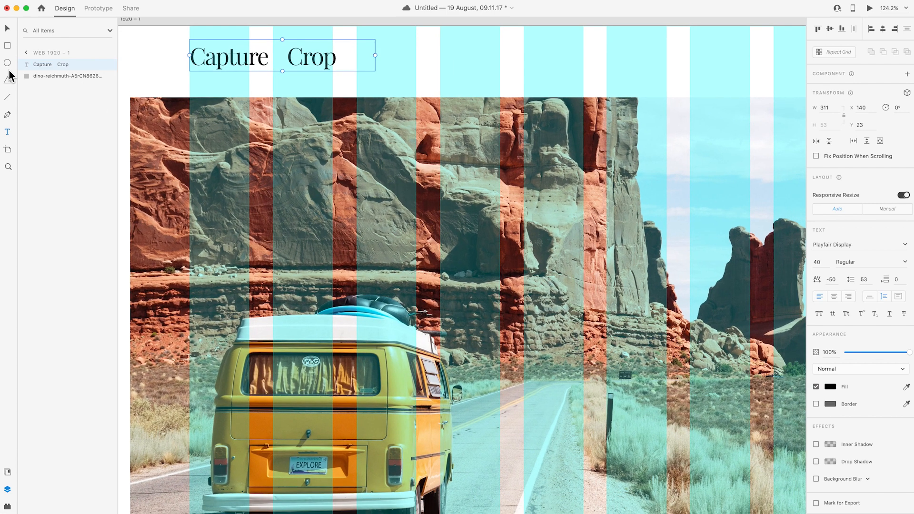
left_click(8, 45)
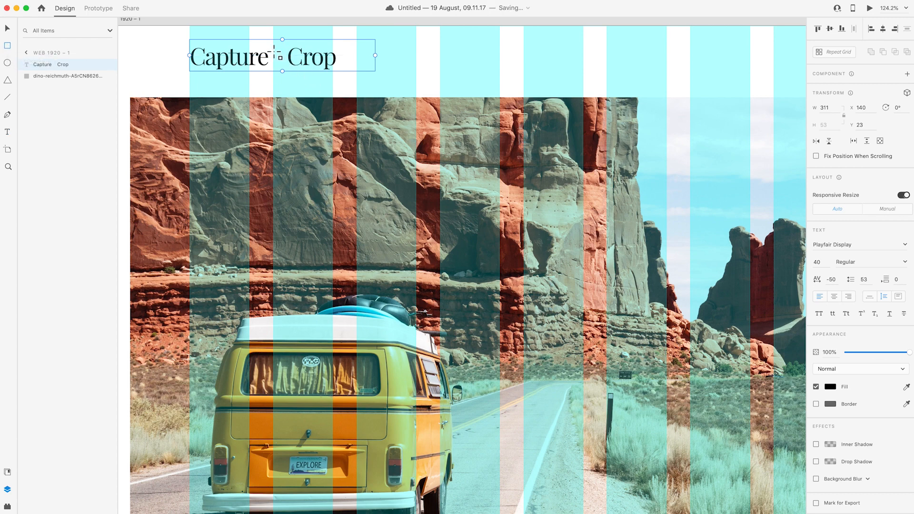
scroll(275, 52, "up", 5)
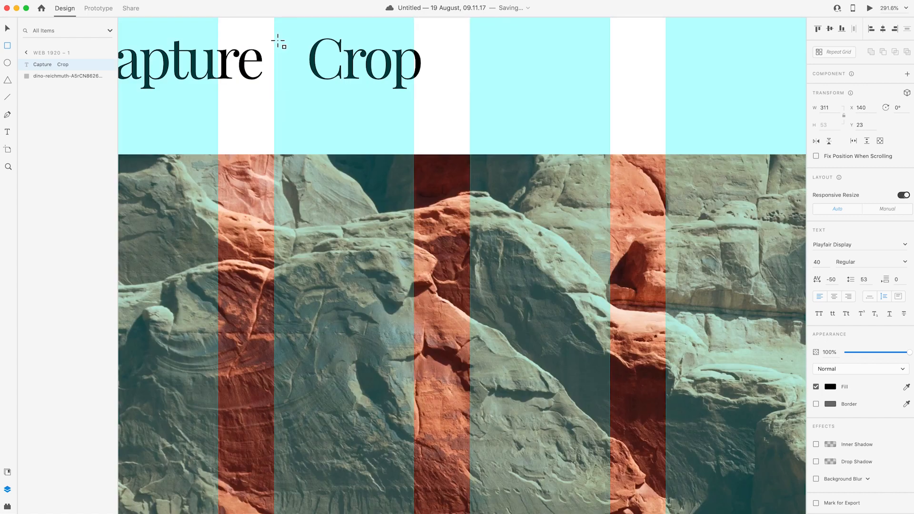
left_click_drag(278, 41, 284, 68)
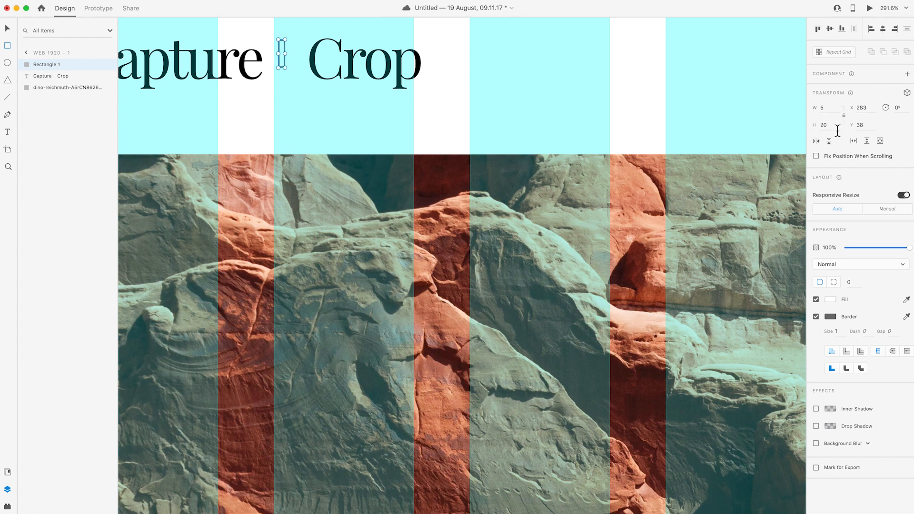
Set the small rectangle's width to 4 px
left_click(820, 127)
left_click(813, 112)
type("4")
key("Return")
Fill the small rectangle with a turquoise blue (#24BACE) and remove its border
left_click(830, 299)
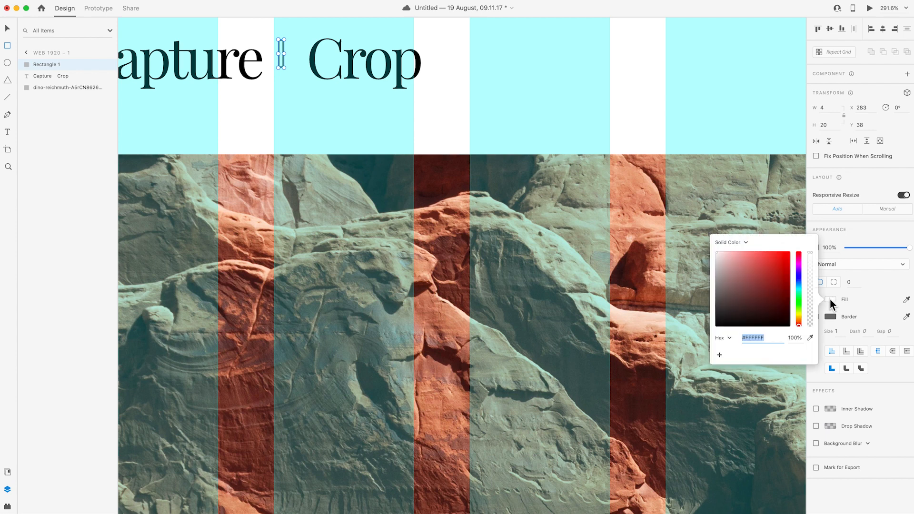
left_click(798, 288)
left_click_drag(779, 281, 777, 266)
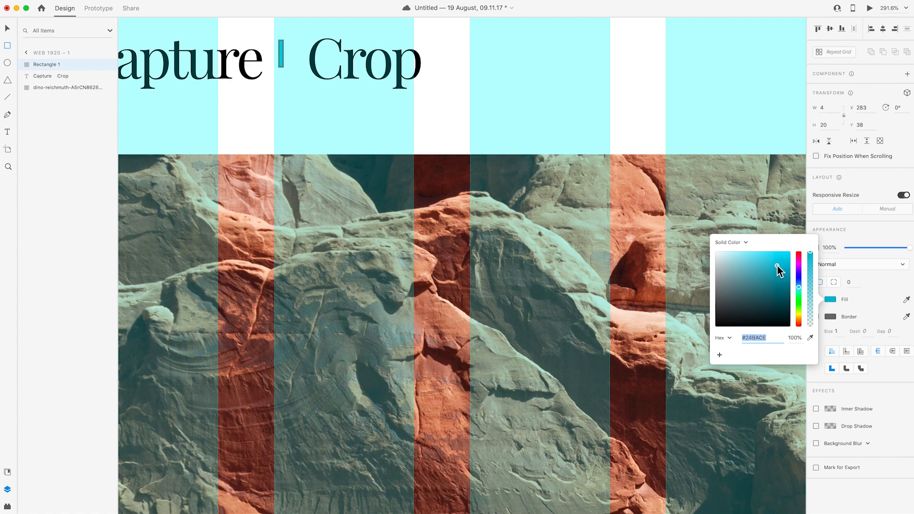
left_click(850, 292)
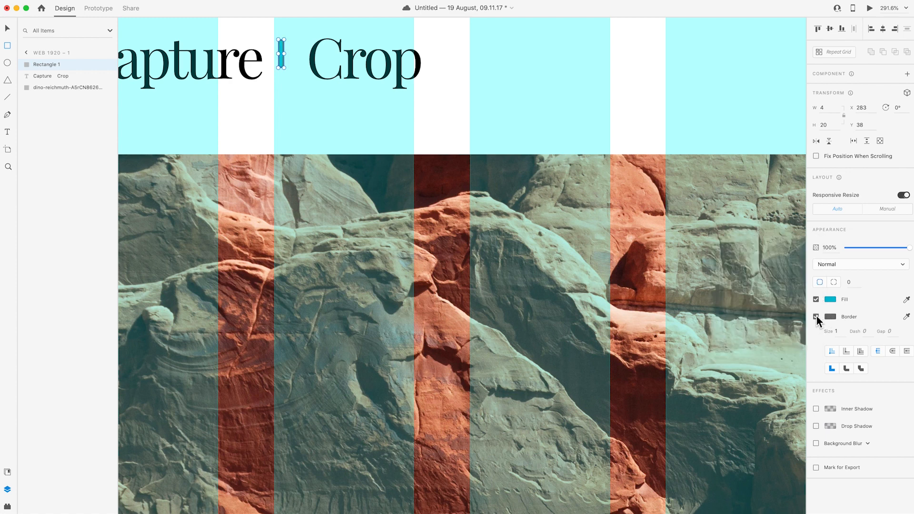
left_click(816, 316)
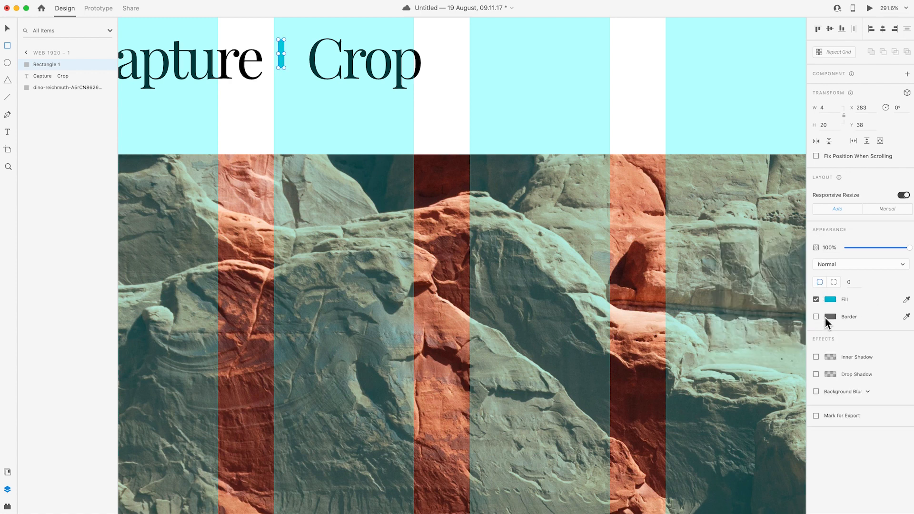
Duplicate the small turquoise rectangle in place and rotate the copy 90° to form a plus sign
left_click(8, 29)
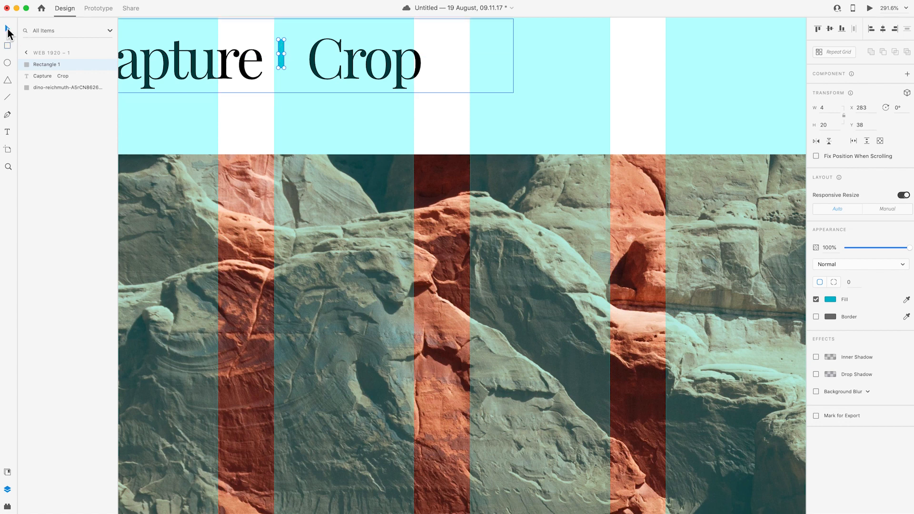
right_click(281, 46)
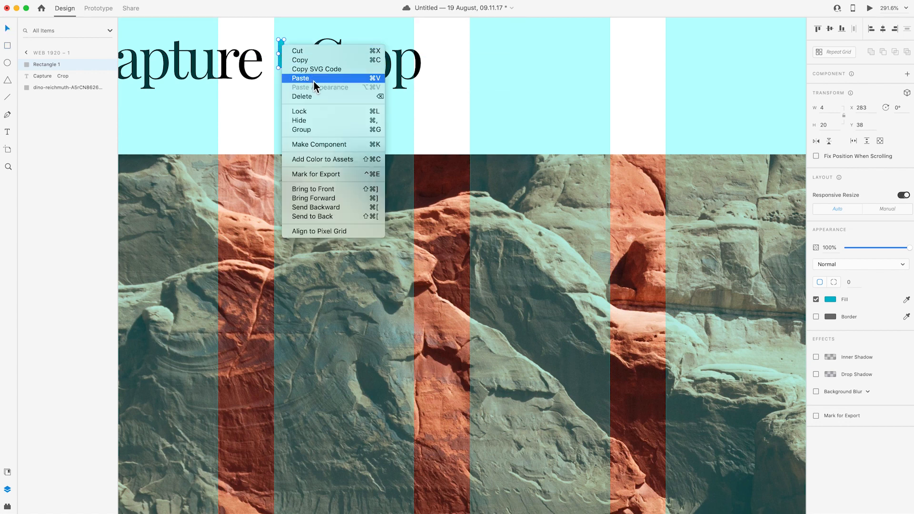
left_click(308, 60)
right_click(280, 48)
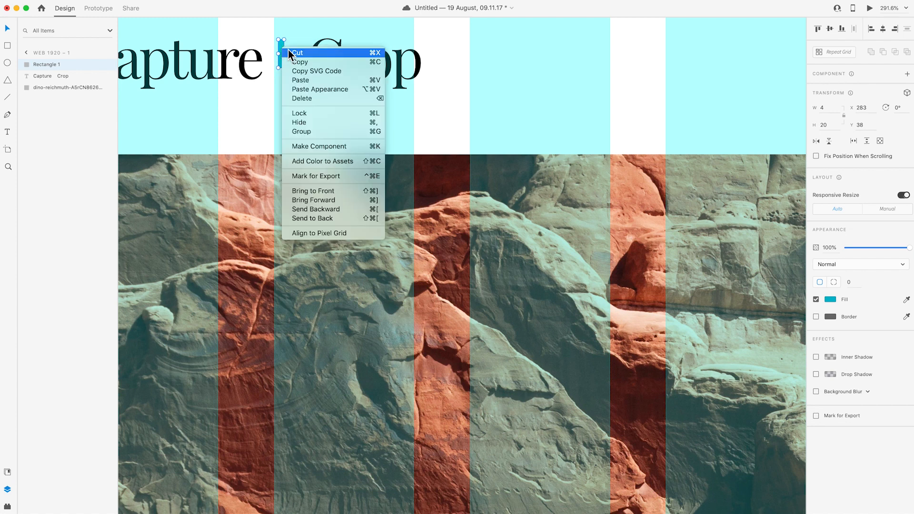
left_click(323, 81)
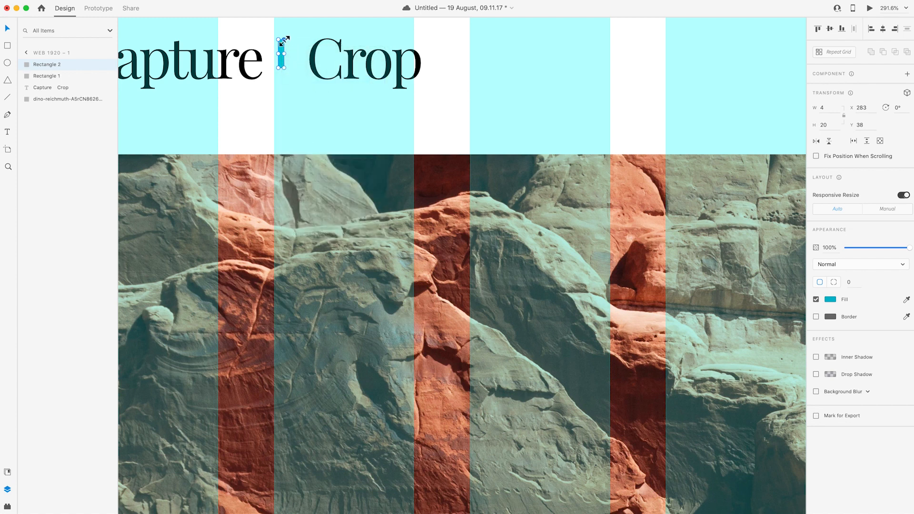
scroll(287, 37, "left", 1)
scroll(289, 36, "up", 1)
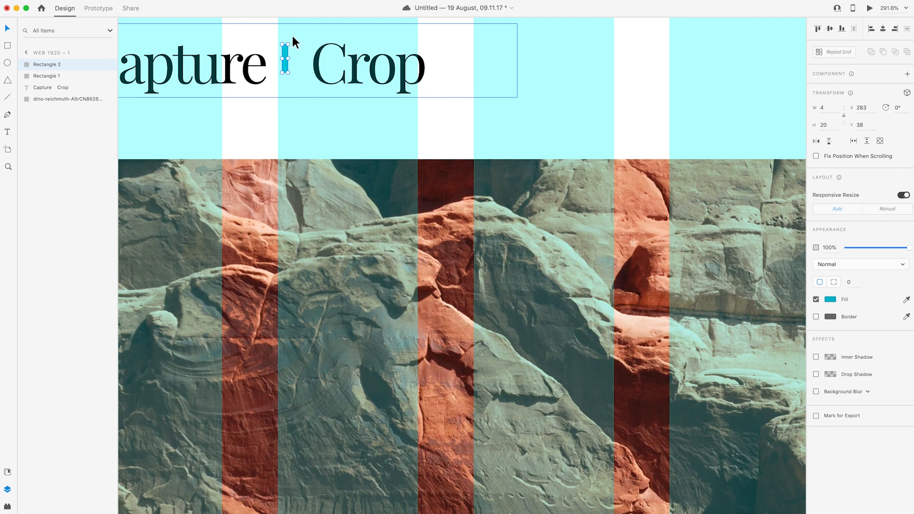
left_click_drag(290, 41, 300, 62)
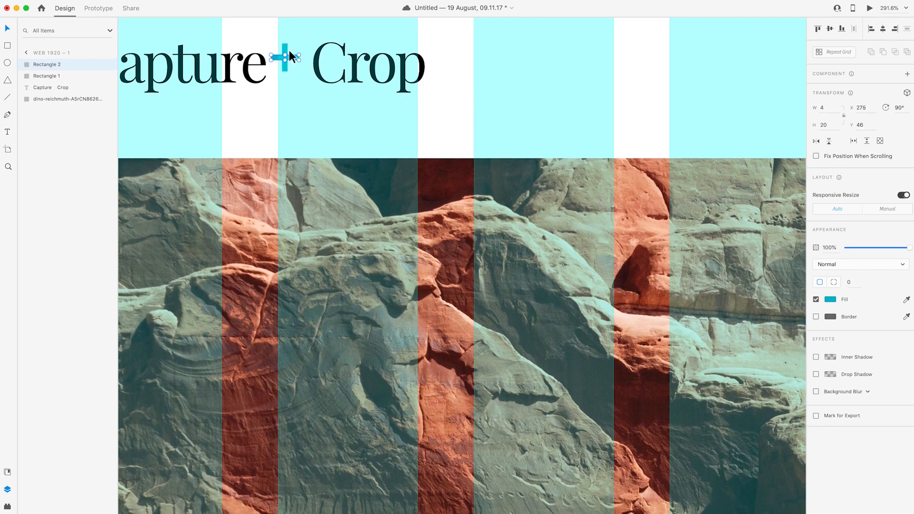
Group the two crossed rectangles and move the plus sign into the gap between the logo words at X 280, Y 43
left_click(287, 54, "shift")
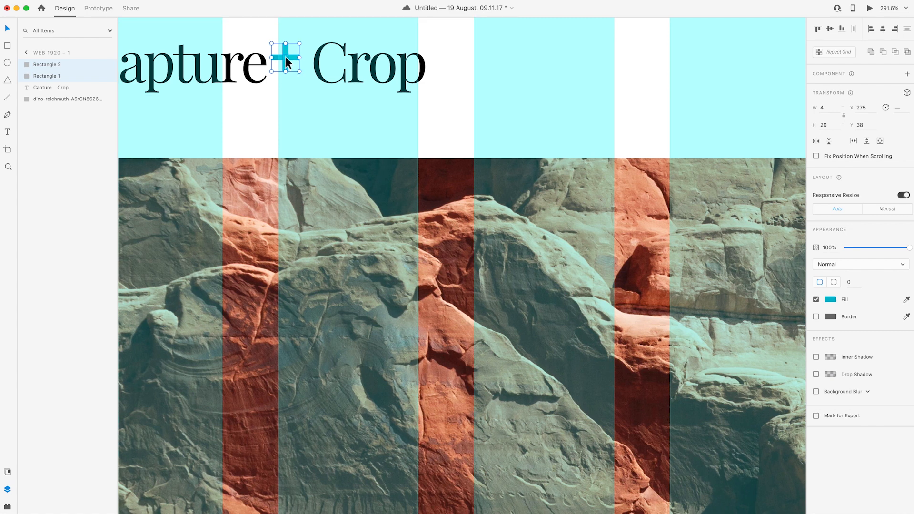
right_click(285, 56)
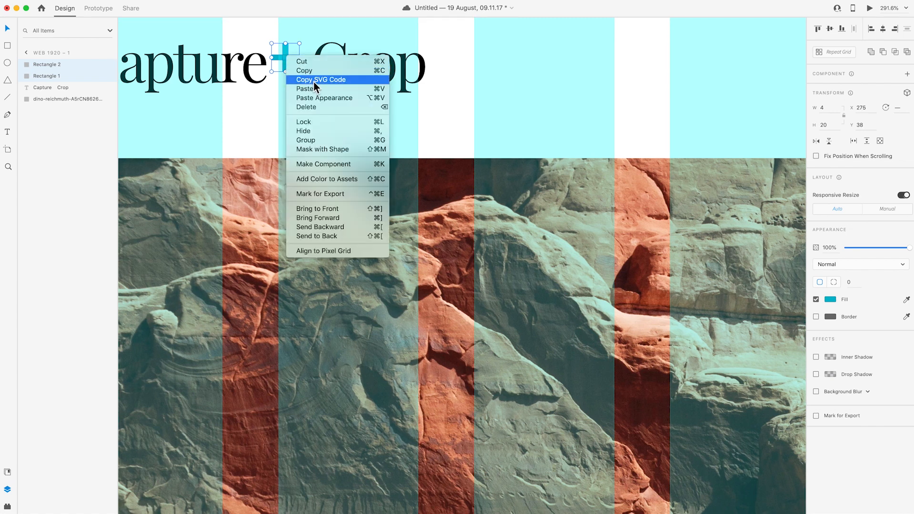
left_click(327, 140)
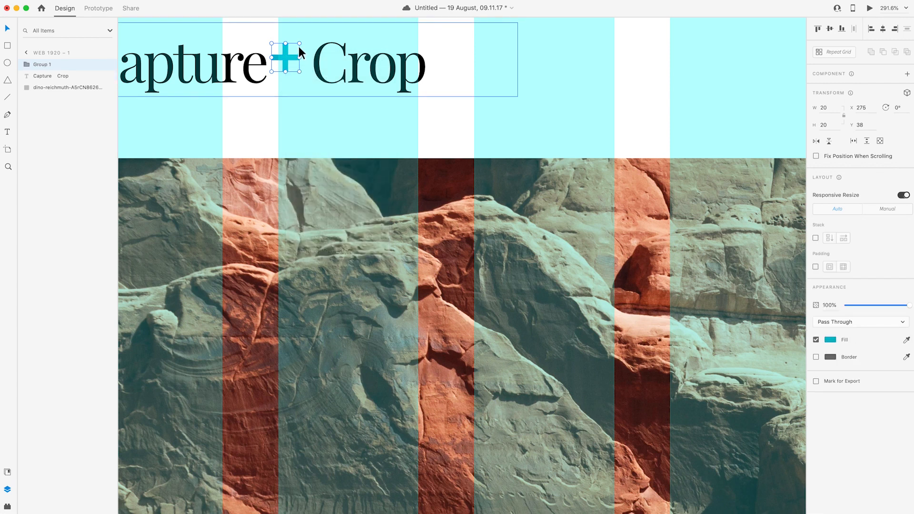
left_click_drag(293, 57, 300, 64)
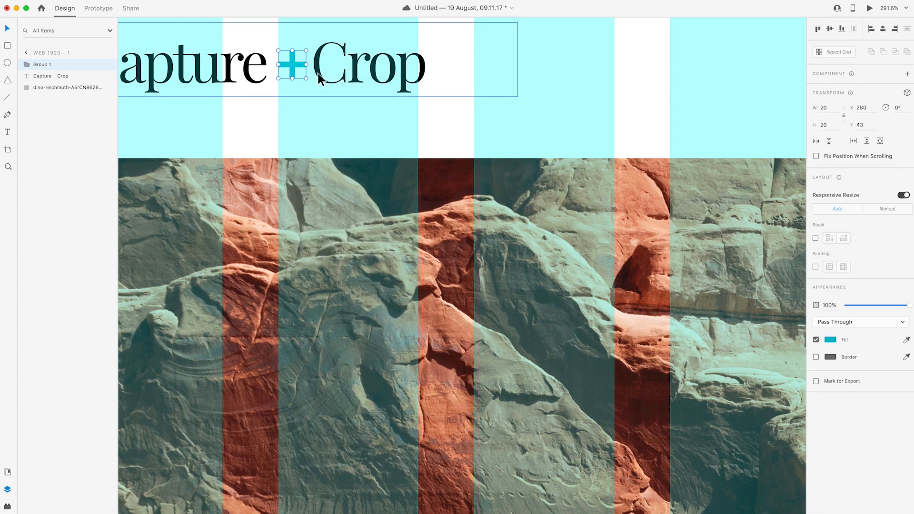
Widen the gap before "Crop" in the logo text with extra spacing and recentre the plus sign at X 284
double_click(340, 76)
left_click(312, 68)
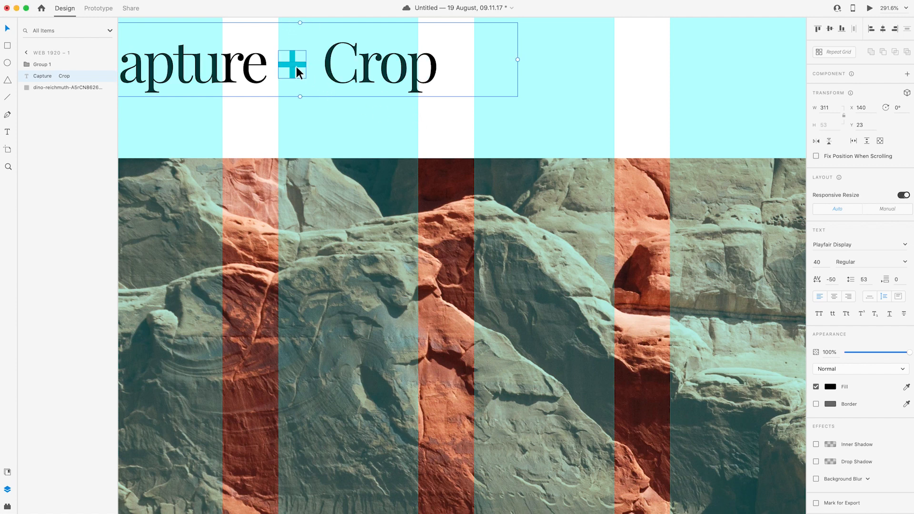
left_click(297, 65)
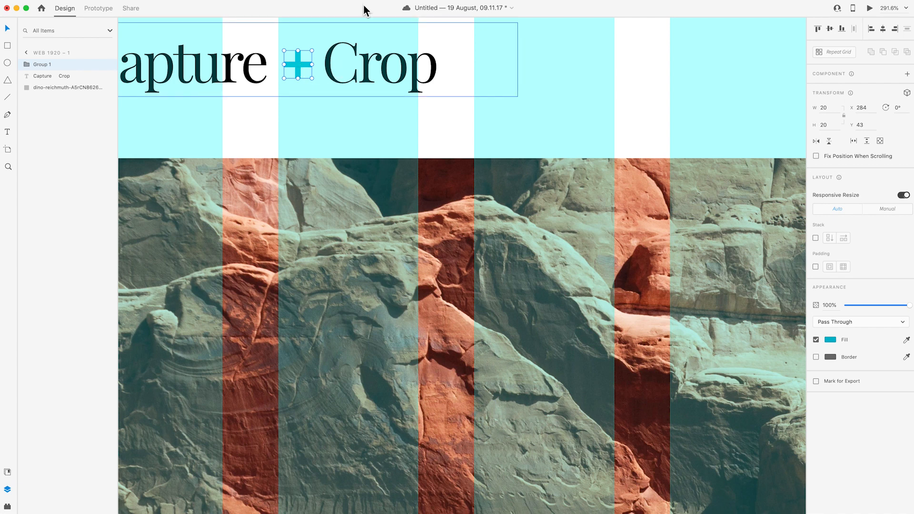
Add the plus sign's turquoise colour (#24BACE) to the document assets and show the saved assets
right_click(296, 61)
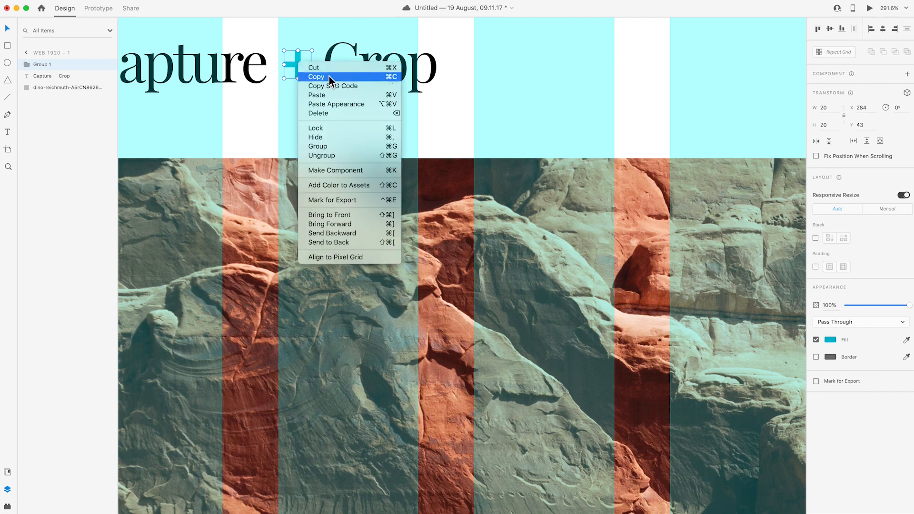
left_click(288, 67)
right_click(290, 65)
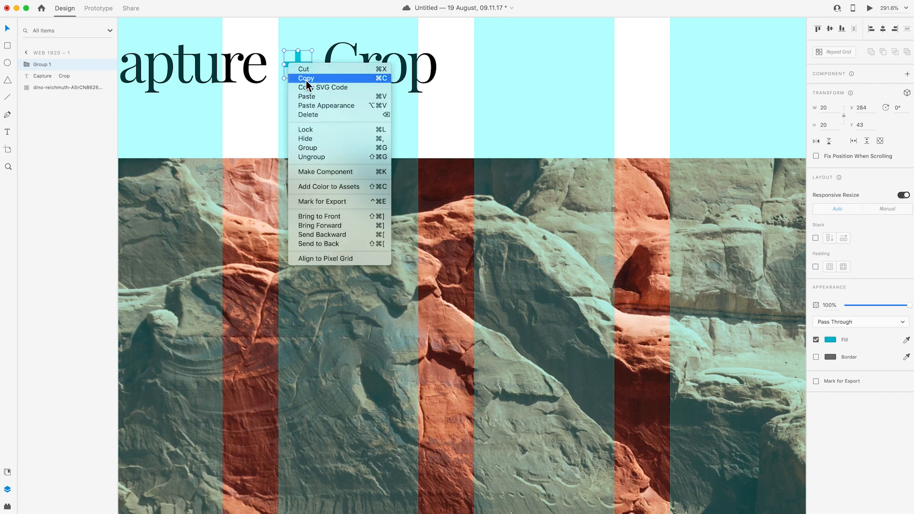
left_click(341, 187)
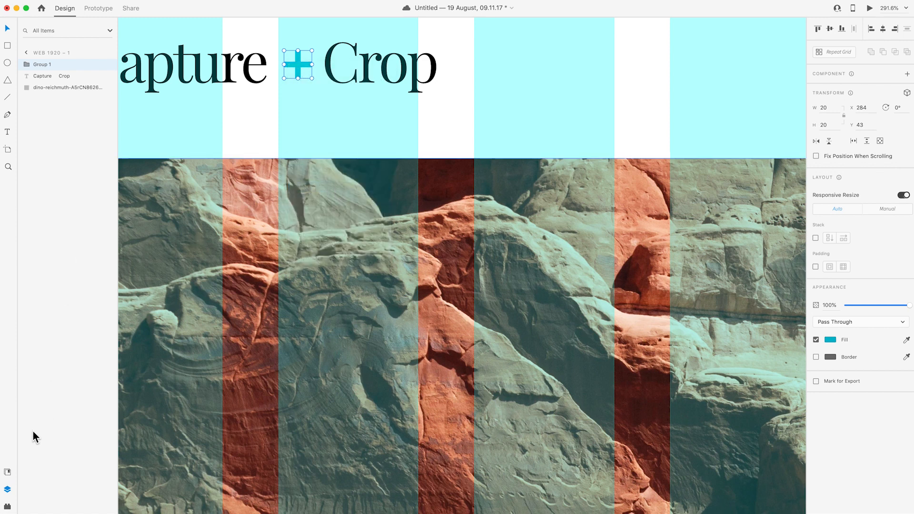
left_click(8, 472)
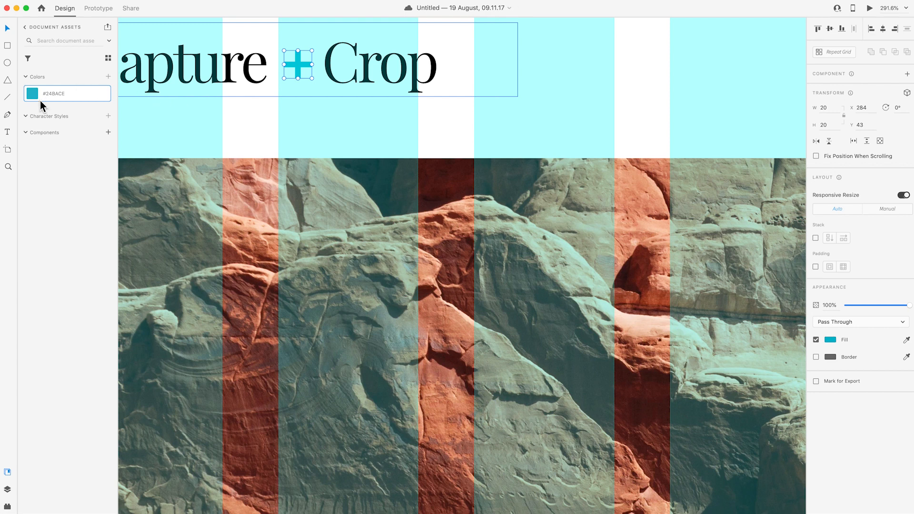
Switch the "Capture Crop" logo text box to auto width so it fits its text
left_click(244, 116)
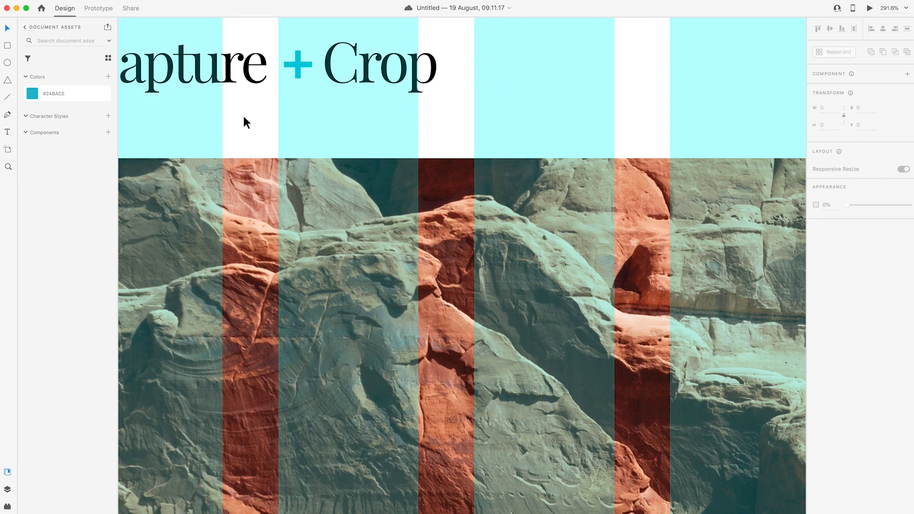
key("super+2")
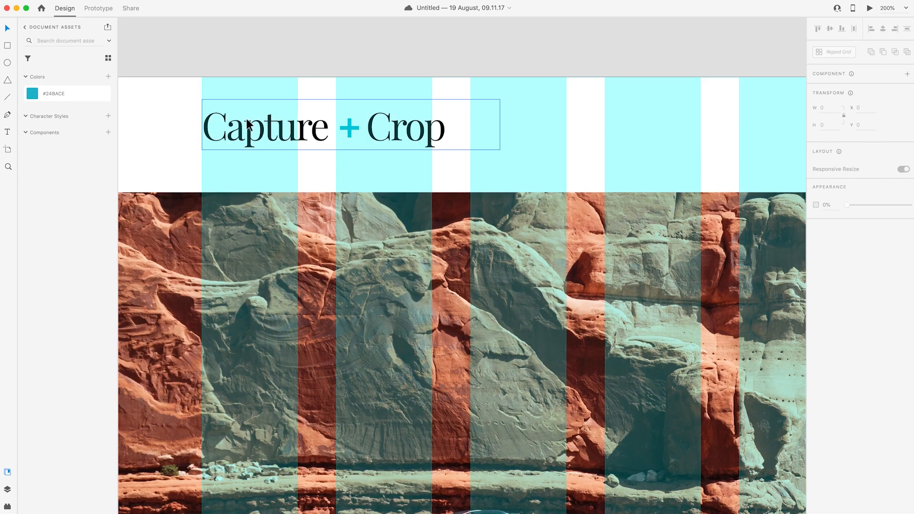
left_click(340, 127)
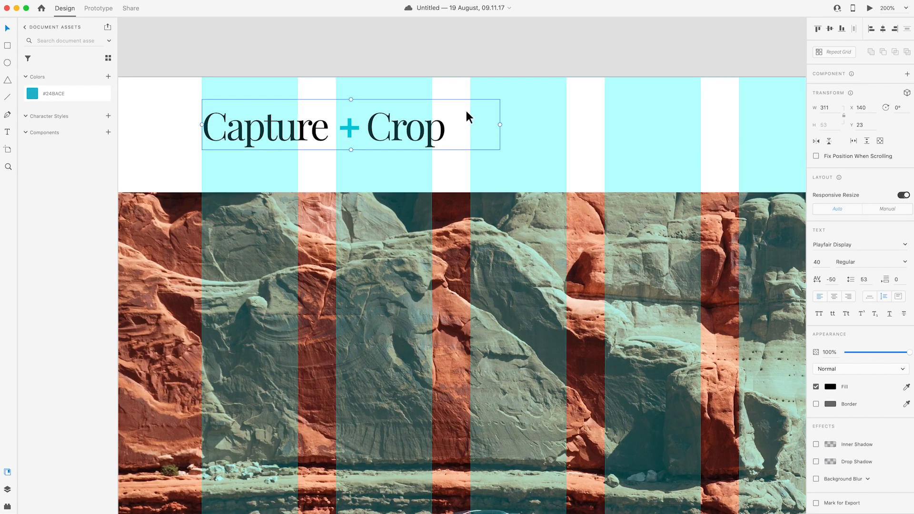
left_click(869, 299)
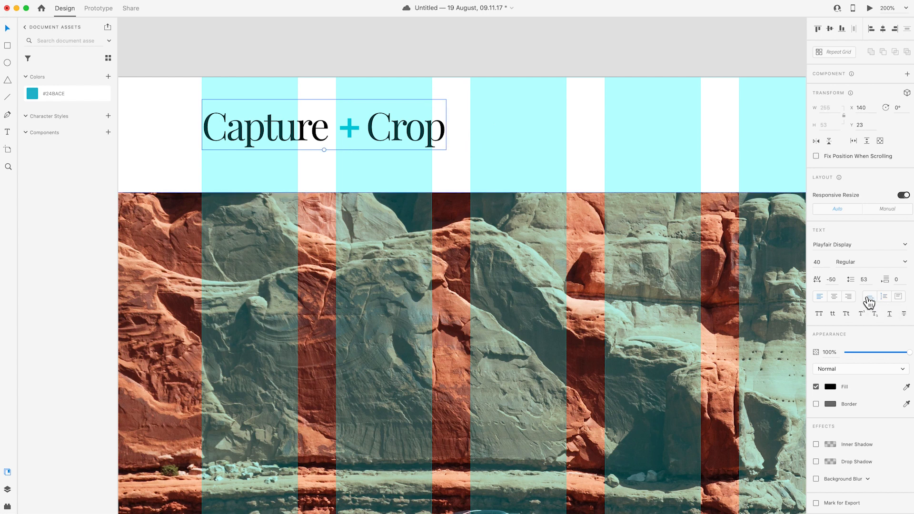
Shift the plus sign to X 283, group it with the logo text and move the logo down to Y 33
left_click(350, 130)
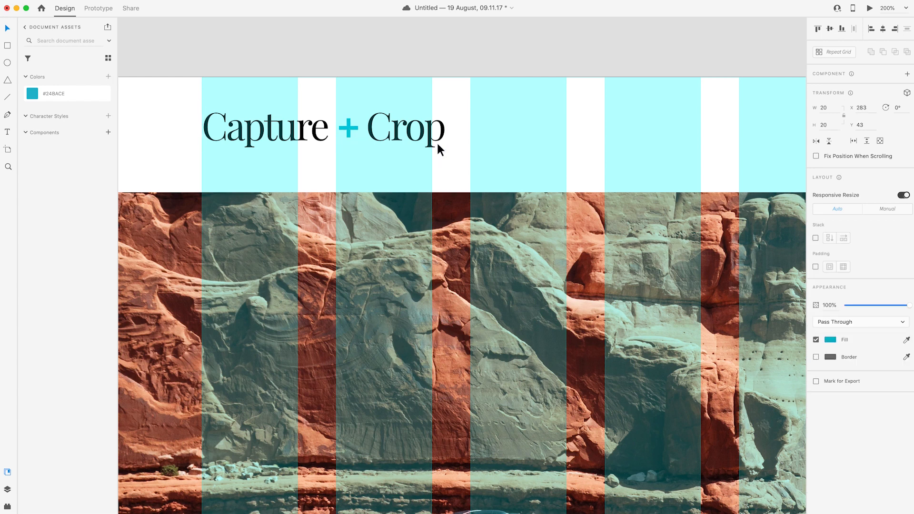
left_click(411, 136, "shift")
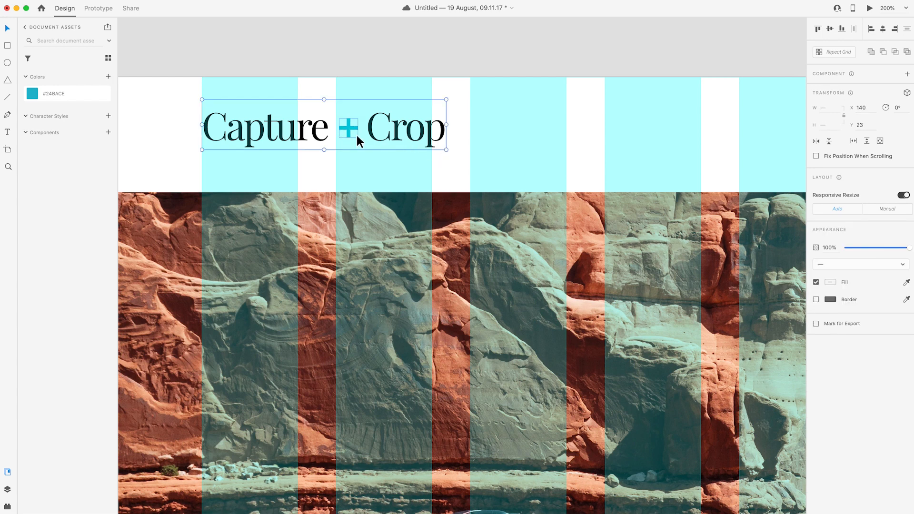
right_click(300, 131)
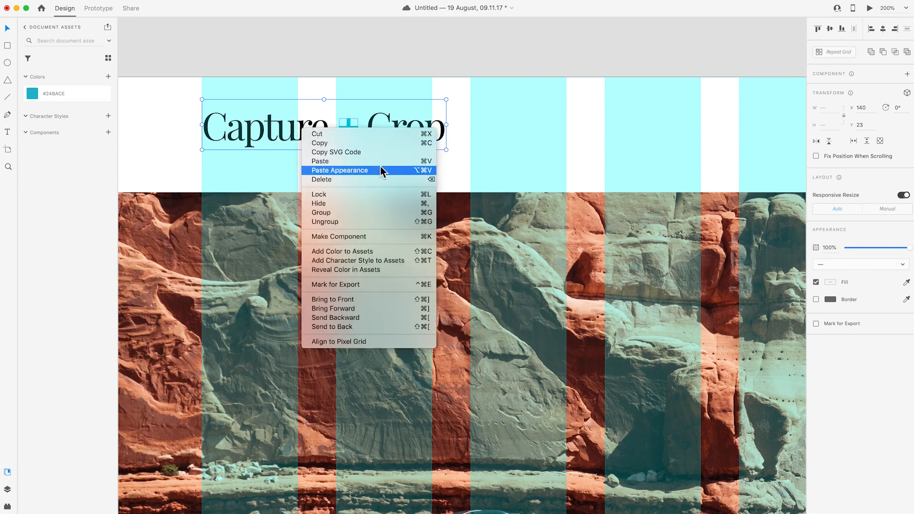
left_click(343, 212)
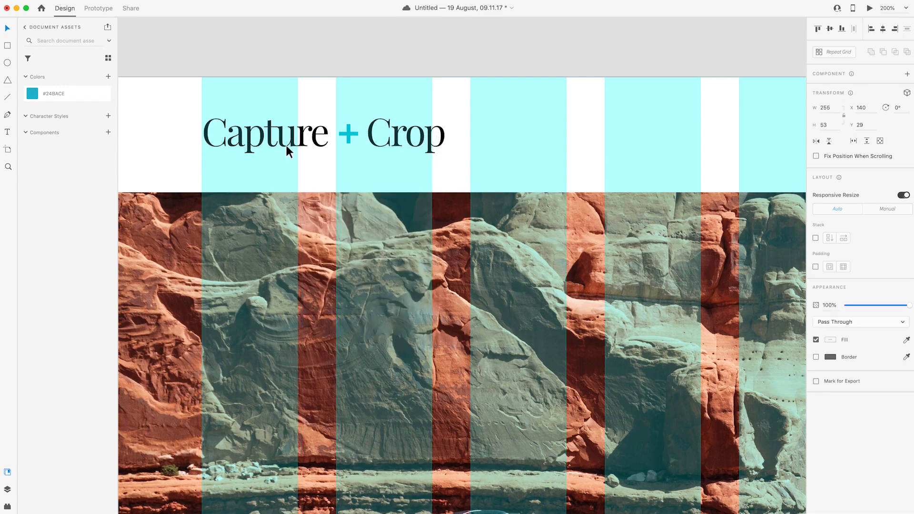
key("super+0")
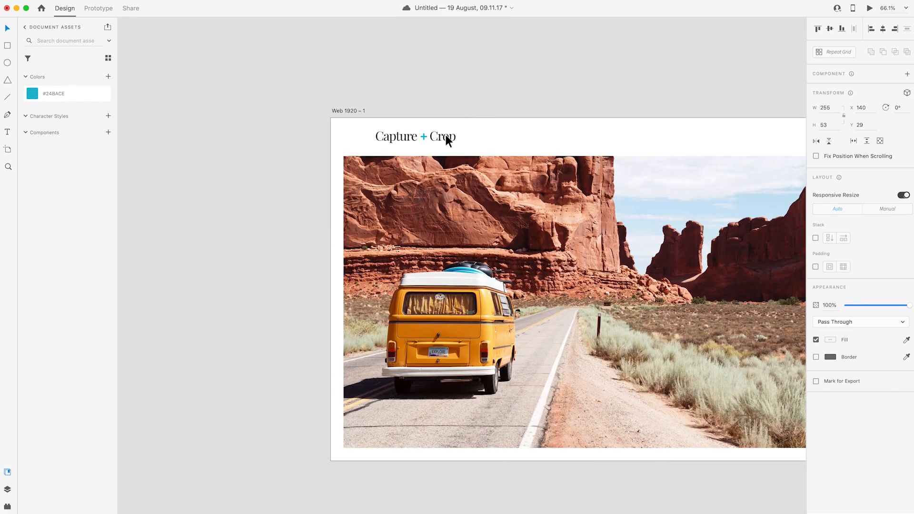
left_click_drag(446, 136, 441, 139)
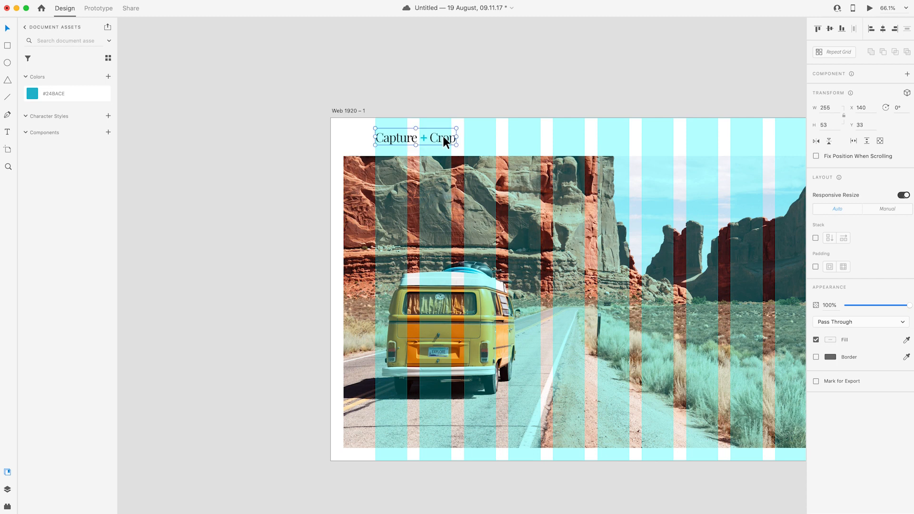
Start a text element in the header above the image's sky area and set its font to Montserrat Bold, size 16
key("space")
left_click_drag(570, 141, 437, 176)
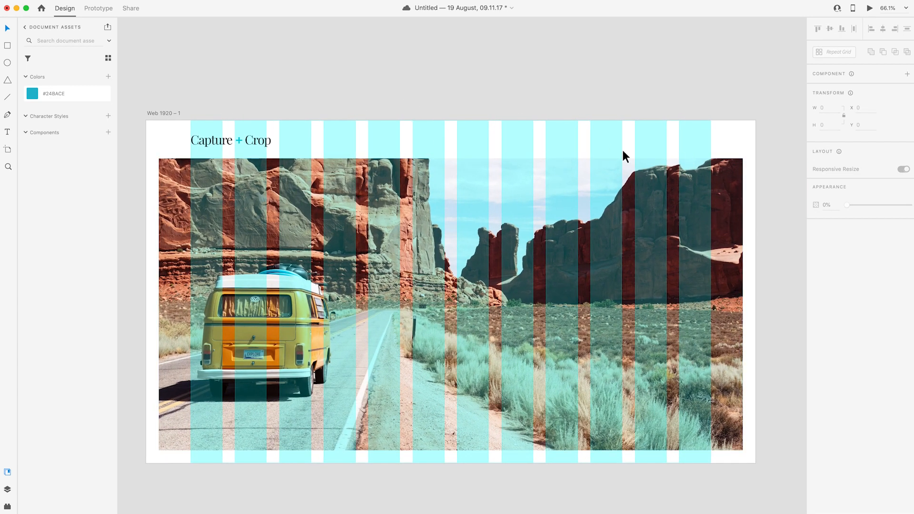
key("t")
left_click(508, 137)
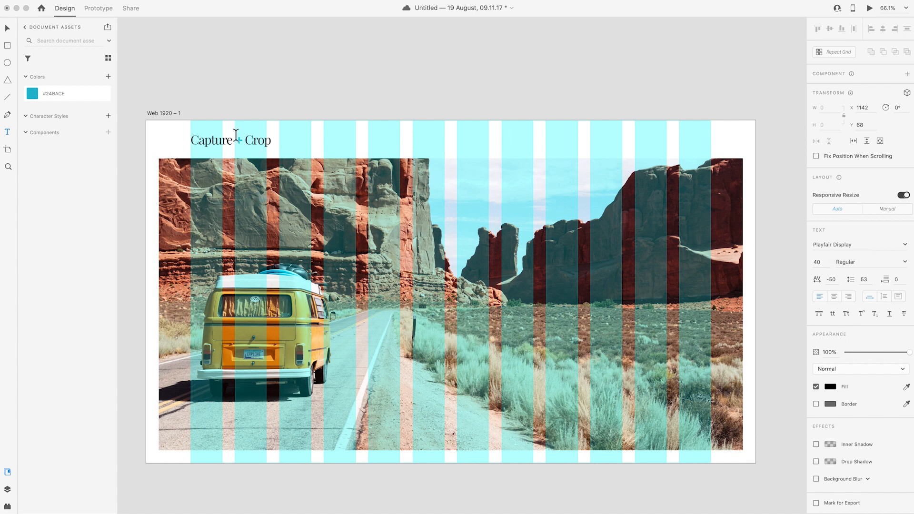
left_click(876, 247)
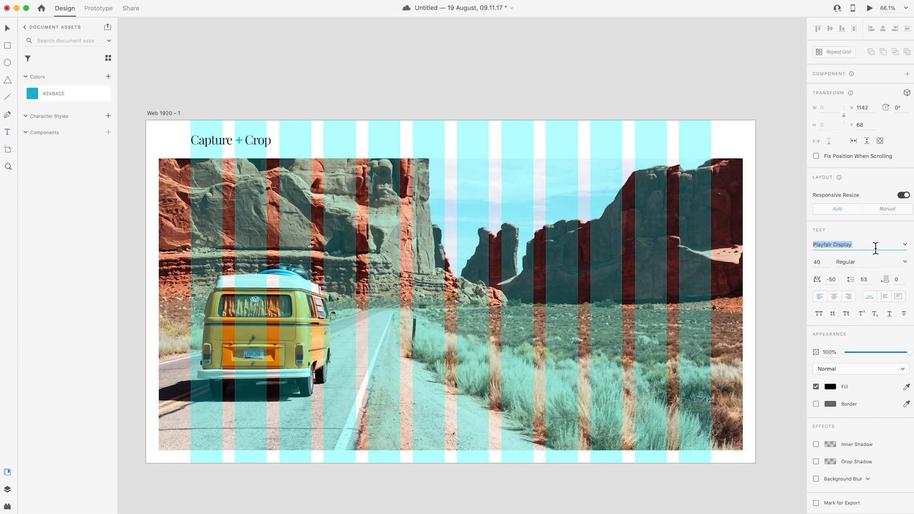
type("Montserrat")
key("Return")
left_click(806, 264)
type("16")
left_click(904, 262)
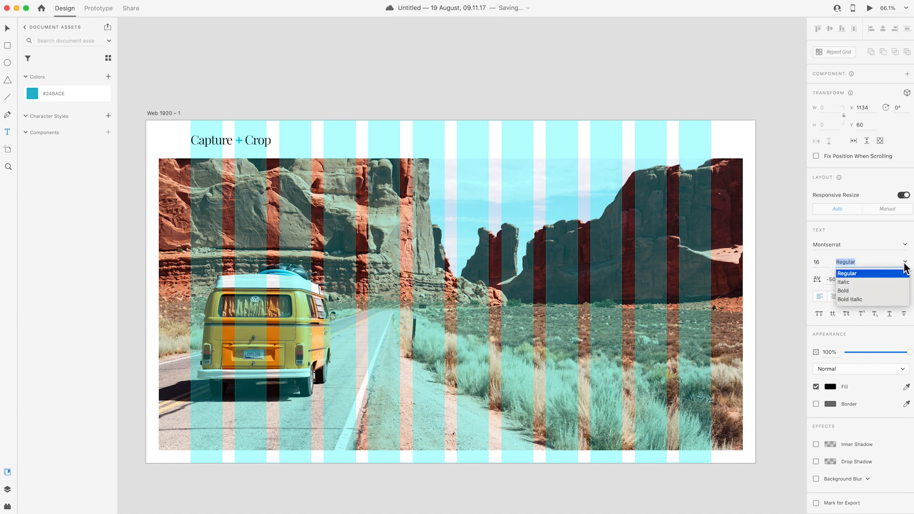
left_click(850, 290)
left_click(507, 138)
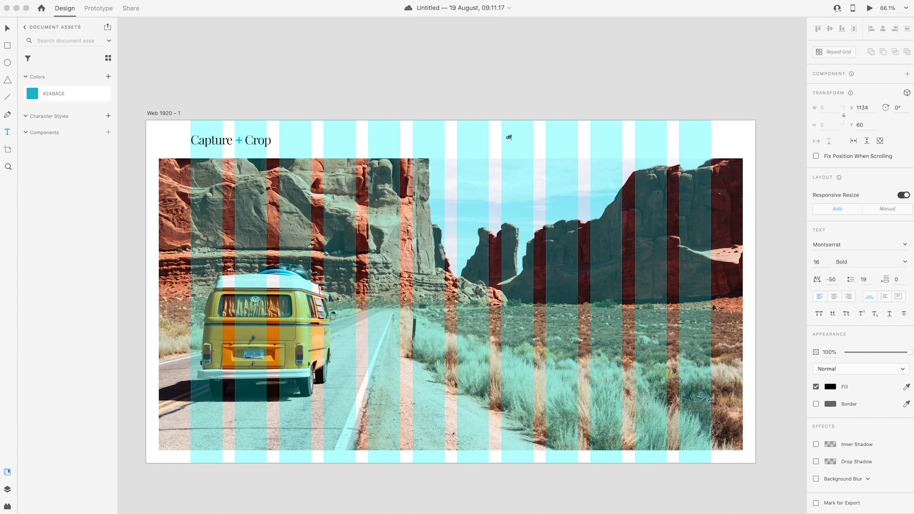
type("dfddf")
key("BackSpace")
key("BackSpace")
key("BackSpace")
key("BackSpace")
key("BackSpace")
Enter "Home" as the header navigation text and move it down to Y 52
type("Home")
left_click(8, 30)
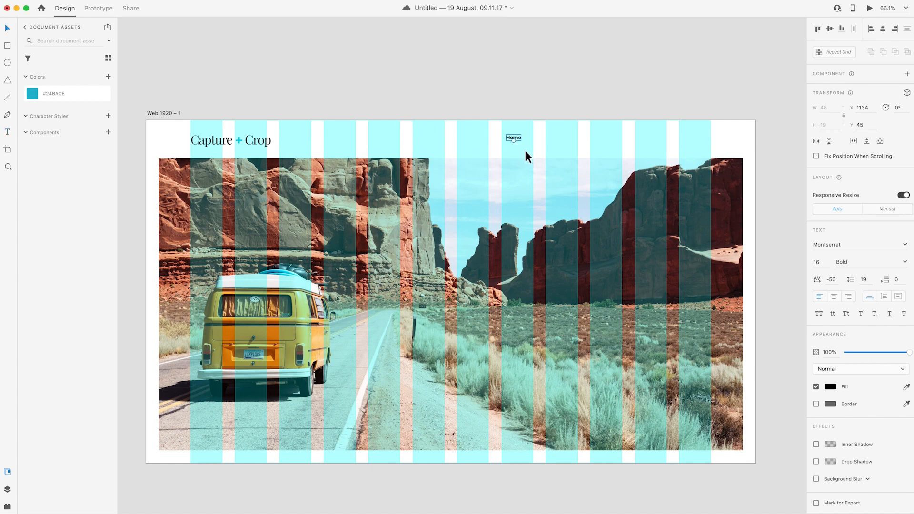
scroll(547, 155, "up", 5)
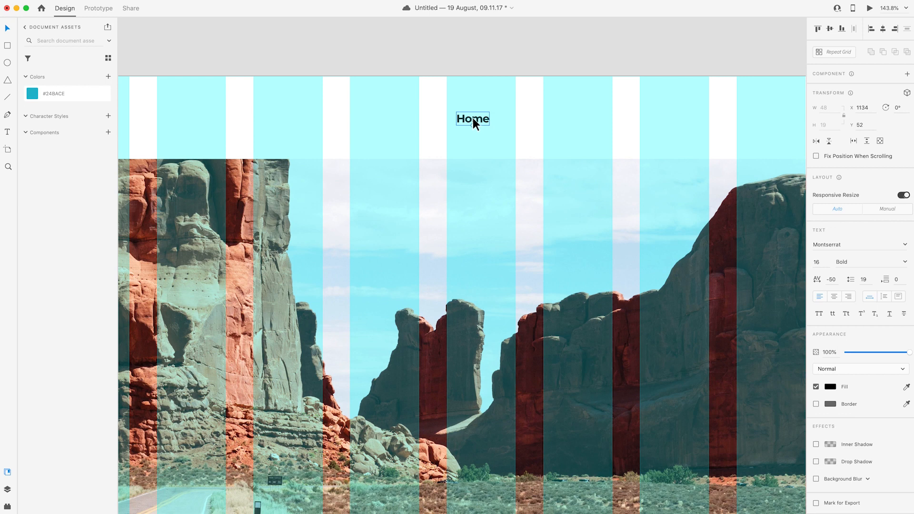
Duplicate the "Home" link and place the copy beside it on the same line at X 1212
key("alt")
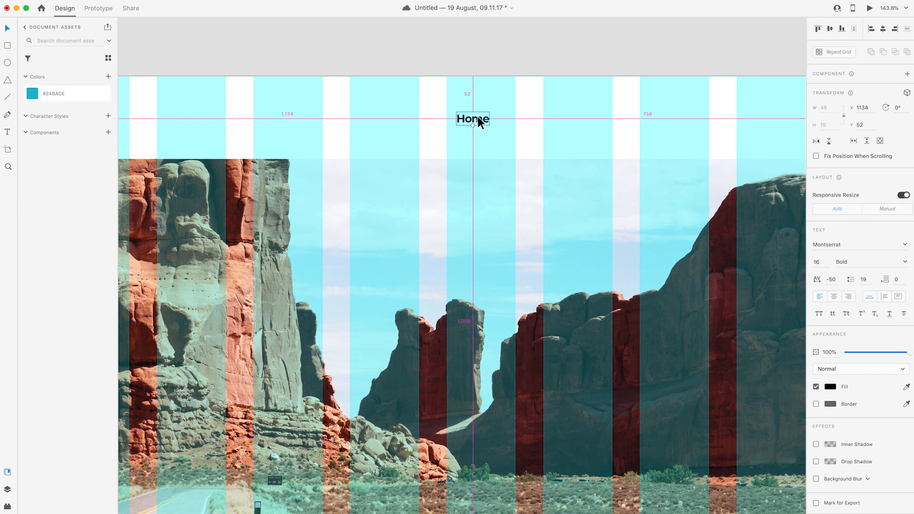
left_click_drag(478, 117, 530, 120)
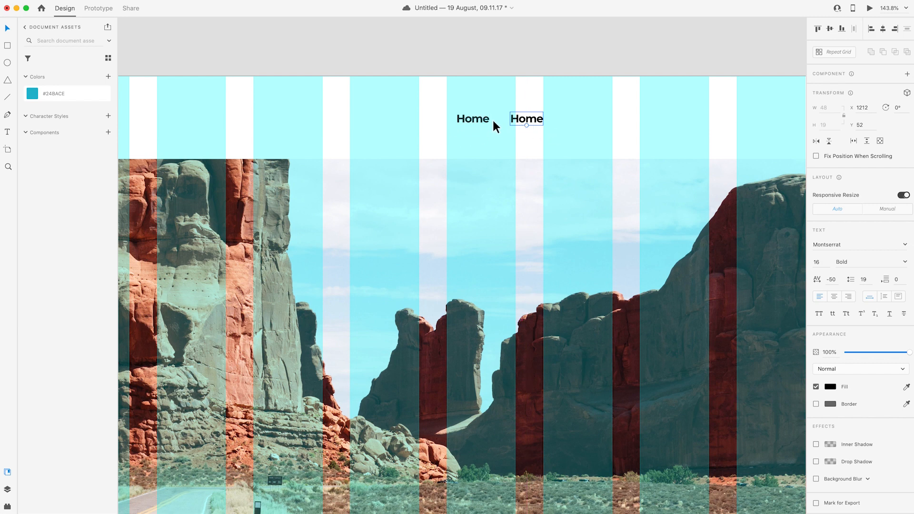
Change the text of the copied header link at X 1212 to "About"
double_click(538, 123)
type("About")
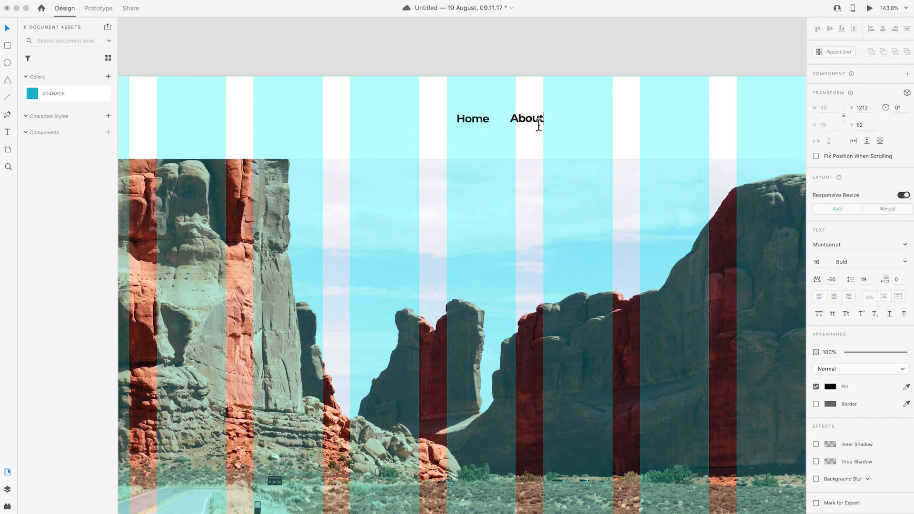
key("Escape")
Duplicate the "About" link at X 1288 on the same line and change the copy's text to "Gallery"
left_click_drag(529, 118, 581, 116)
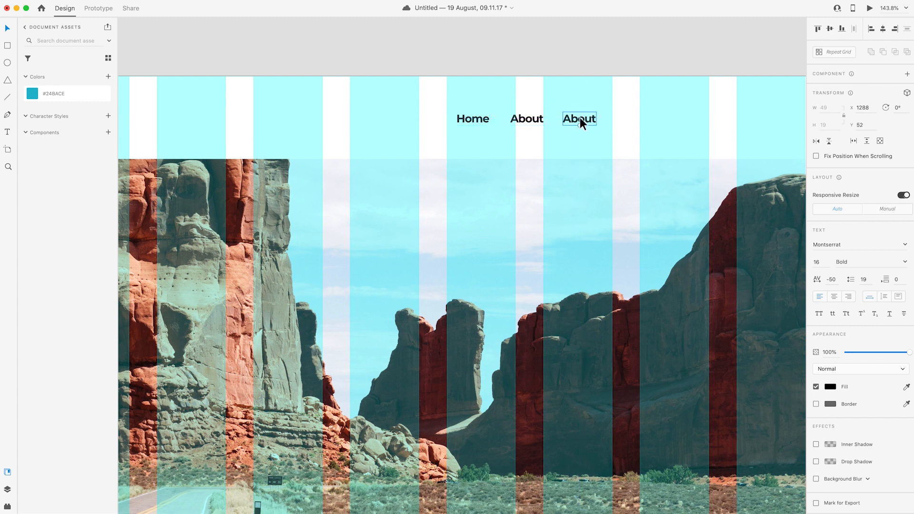
double_click(580, 117)
type("Gallery")
key("Escape")
Duplicate the "Gallery" link at X 1369 on the same line and change the copy's text to "Services"
left_click_drag(593, 117, 647, 120)
double_click(648, 120)
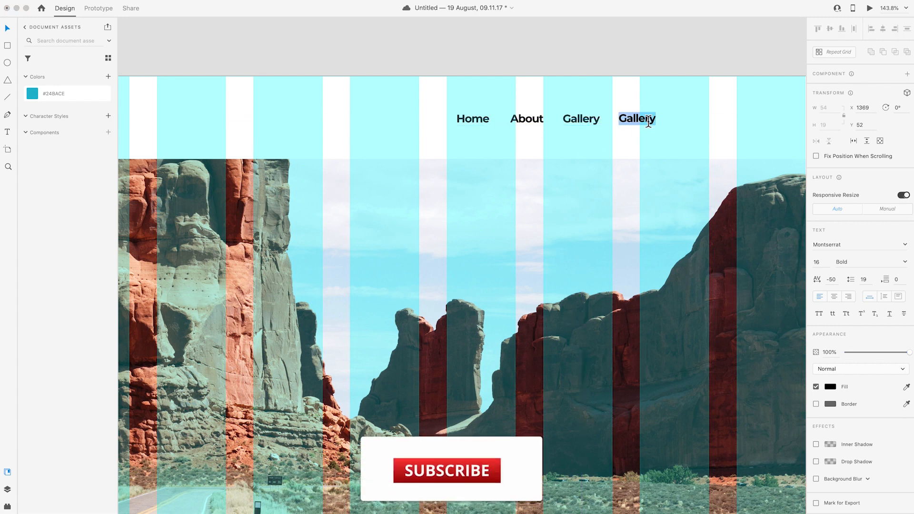
type("Services")
key("Escape")
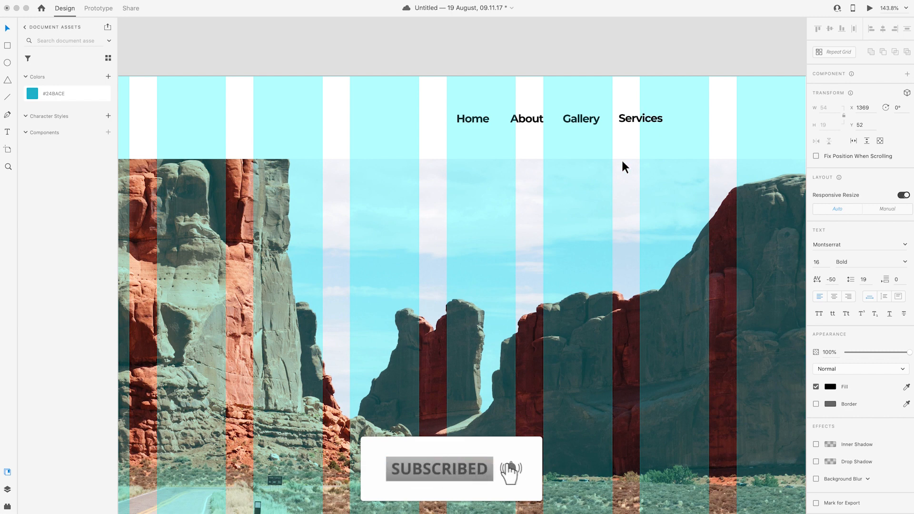
Duplicate the "Services" link at X 1460 on the same line and change the copy's text to "Contact"
left_click_drag(653, 118, 718, 119)
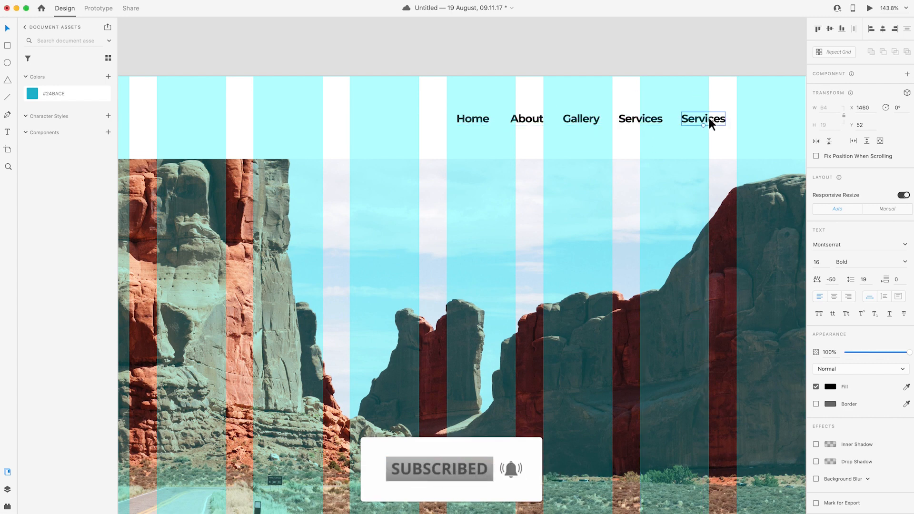
double_click(709, 118)
type("Contact")
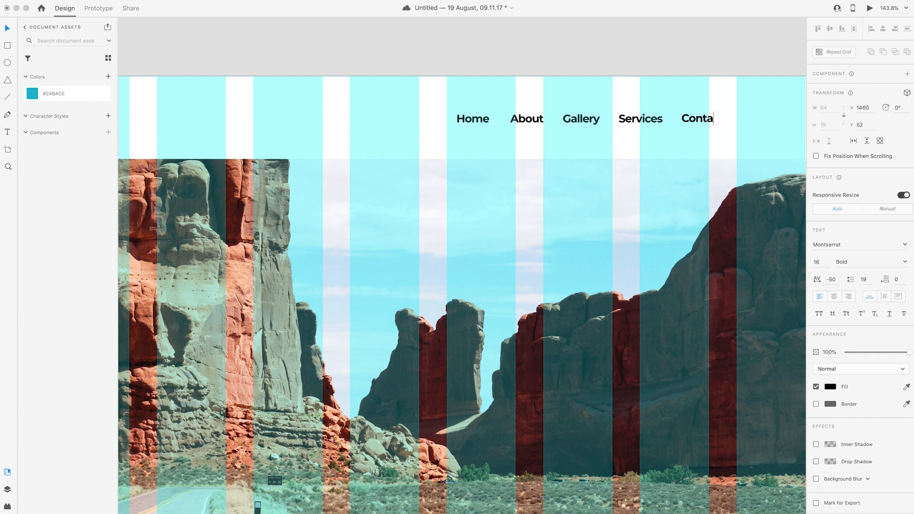
key("Escape")
scroll(686, 150, "right", 3)
scroll(686, 142, "right", 3)
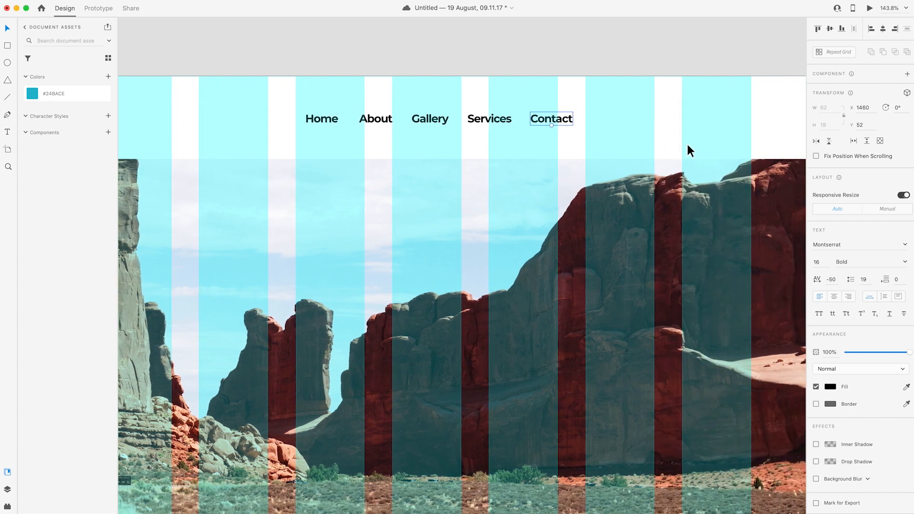
left_click(575, 142)
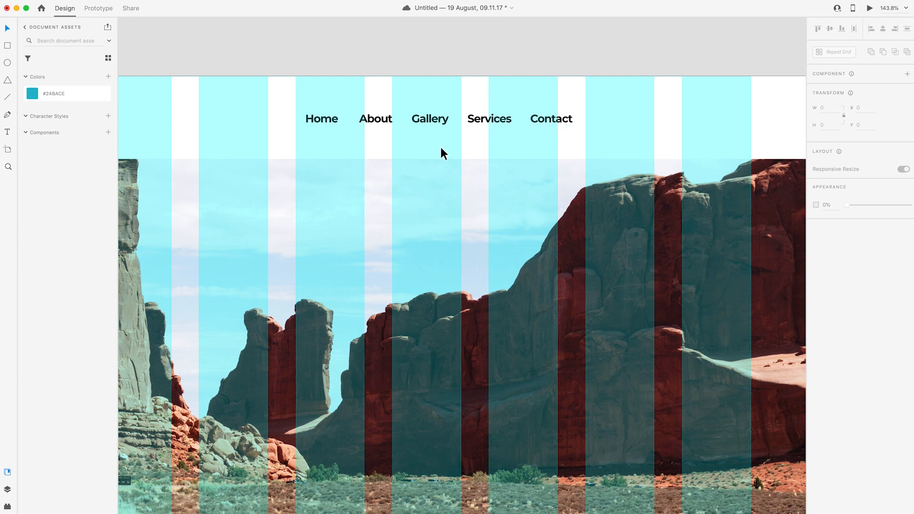
Draw a borderless rectangle about 101 by 42 over the "Contact" link and fill it with the saved teal document color
left_click(9, 46)
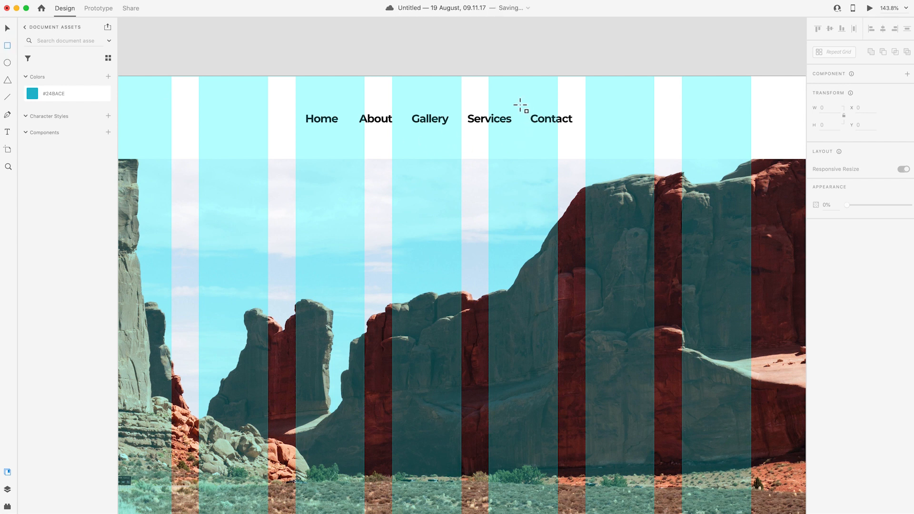
mouse_move(521, 104)
left_mouse_down()
mouse_move(574, 137)
mouse_move(590, 131)
left_mouse_up()
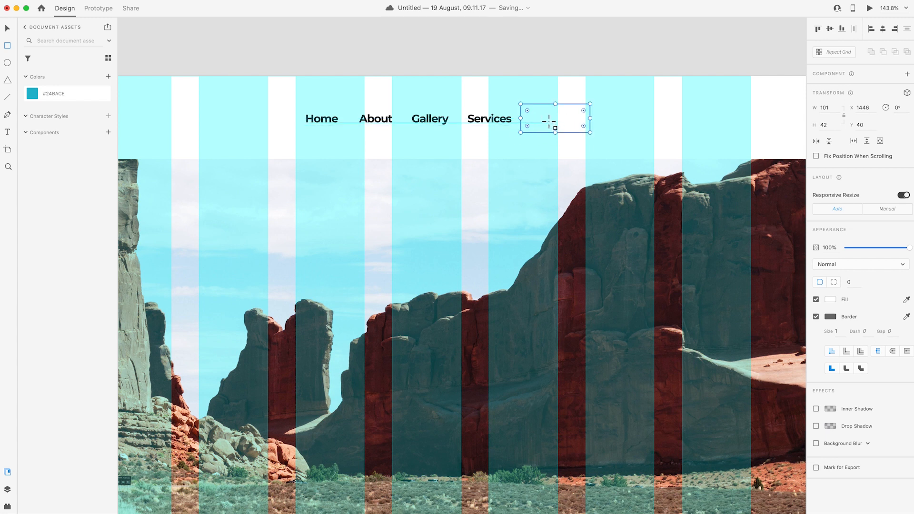
left_click(816, 316)
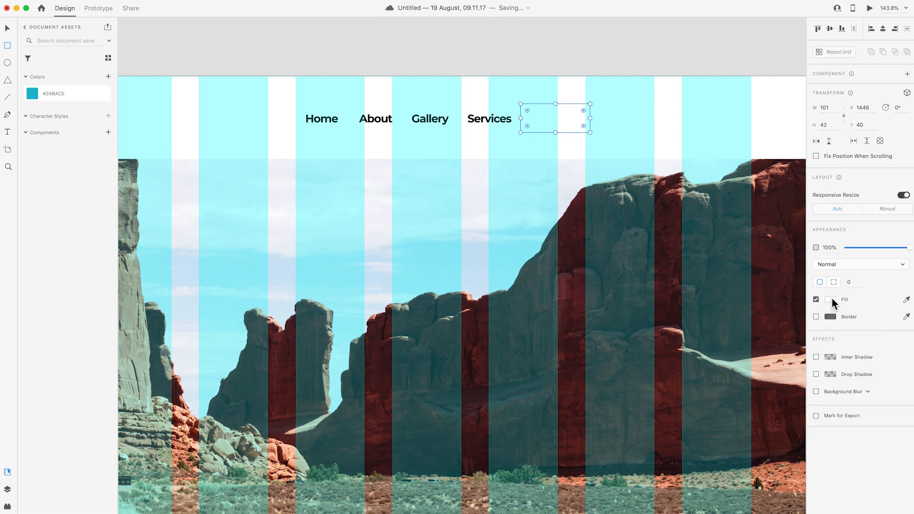
left_click(831, 299)
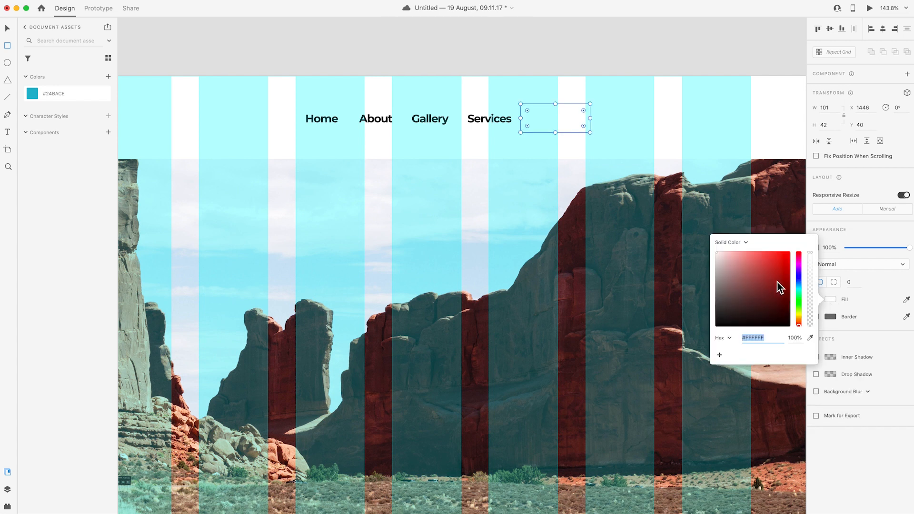
left_click(59, 96)
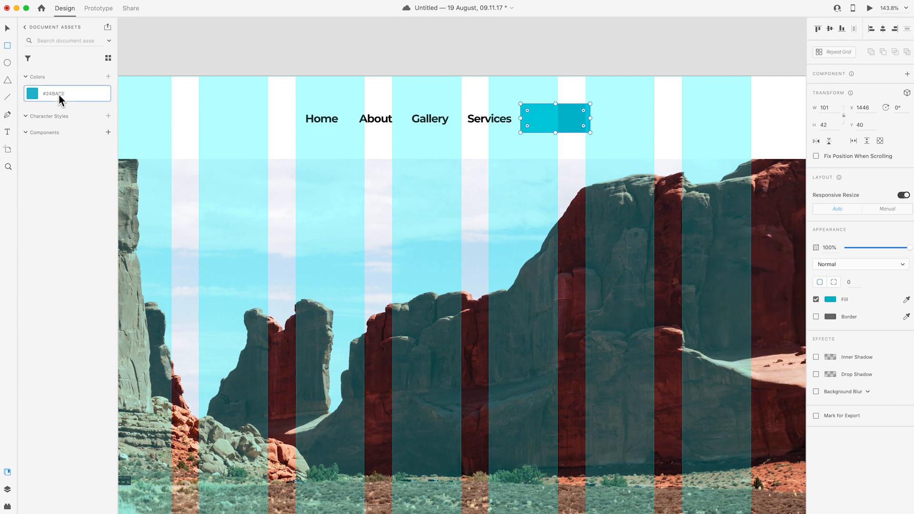
Round the teal rectangle's corners to a radius of 21 so it forms a pill-shaped button
scroll(417, 163, "left", 5)
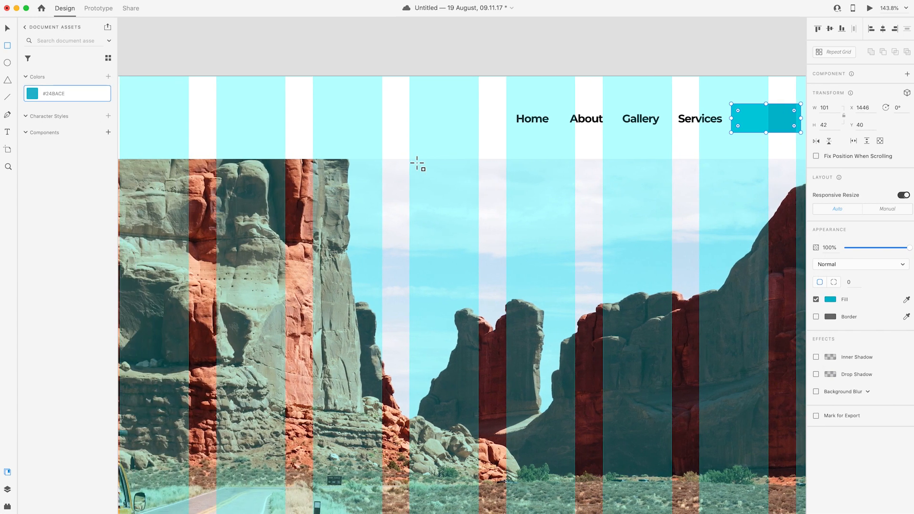
scroll(470, 173, "left", 5)
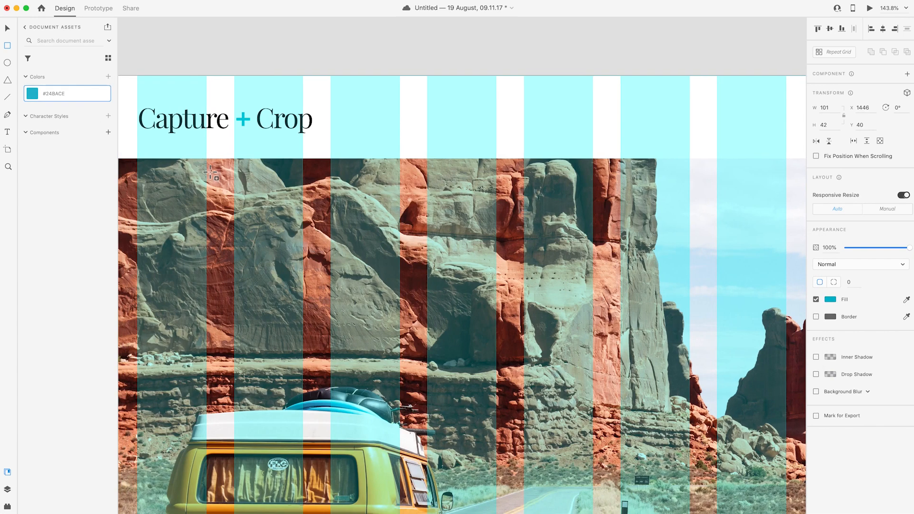
scroll(238, 123, "right", 8)
scroll(238, 122, "right", 5)
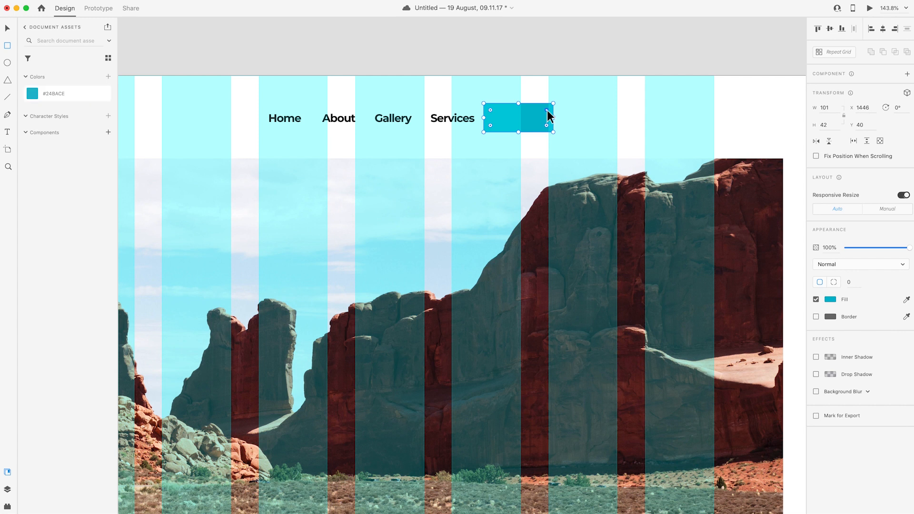
left_click_drag(547, 109, 530, 118)
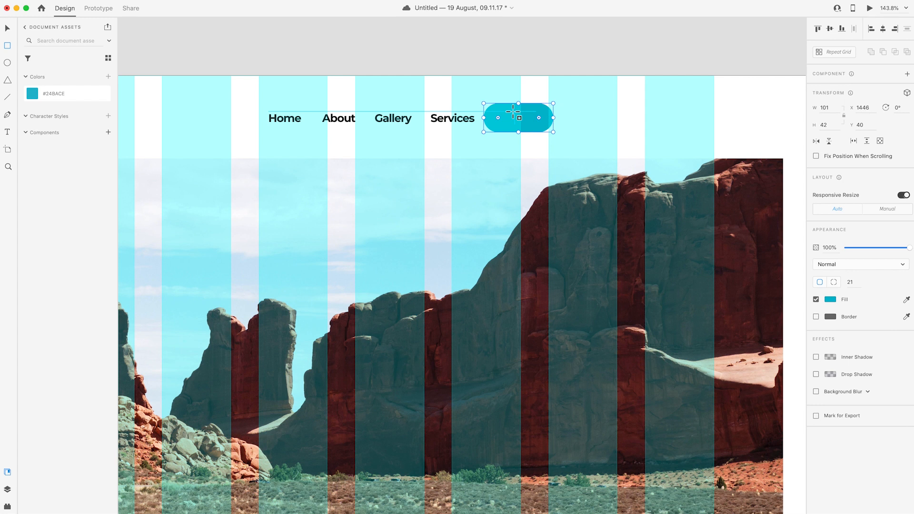
scroll(517, 112, "left", 1)
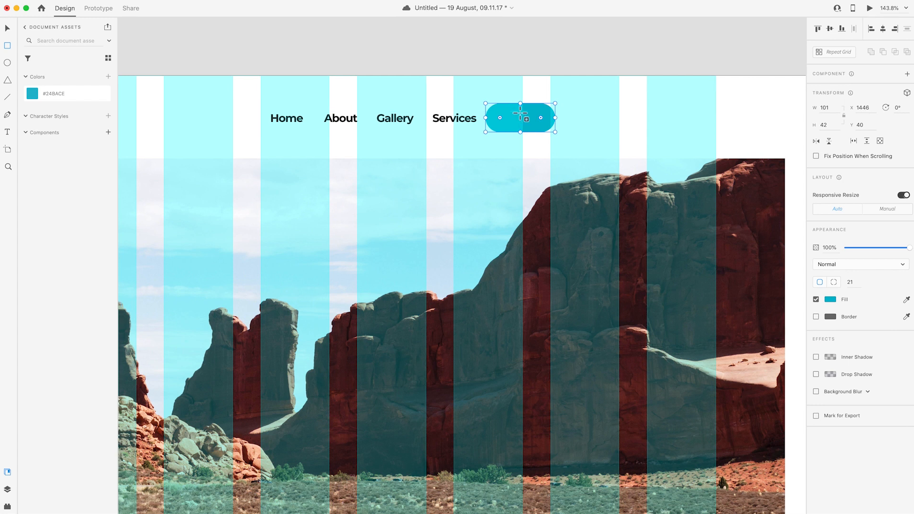
Place the teal button shape directly beneath the "Contact" text in the layer order
key("super+bracketleft")
key("super+z")
left_click(7, 489)
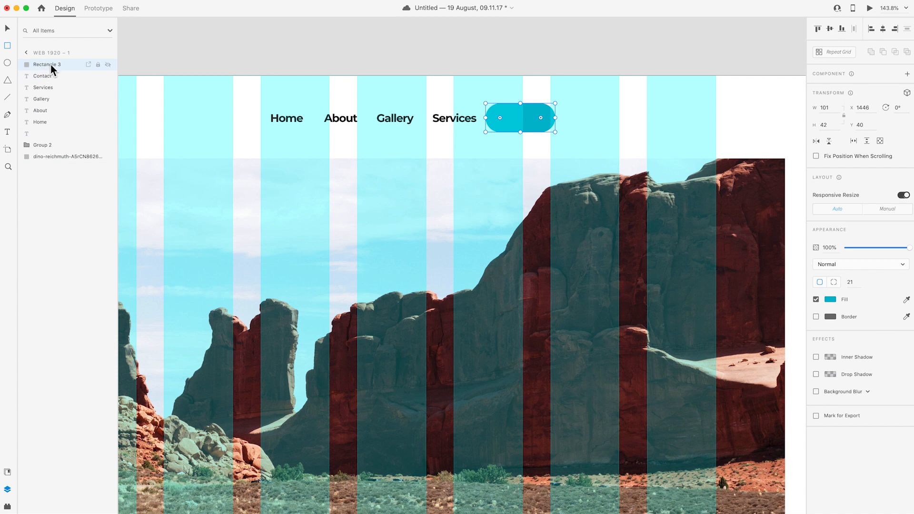
left_click_drag(49, 65, 46, 79)
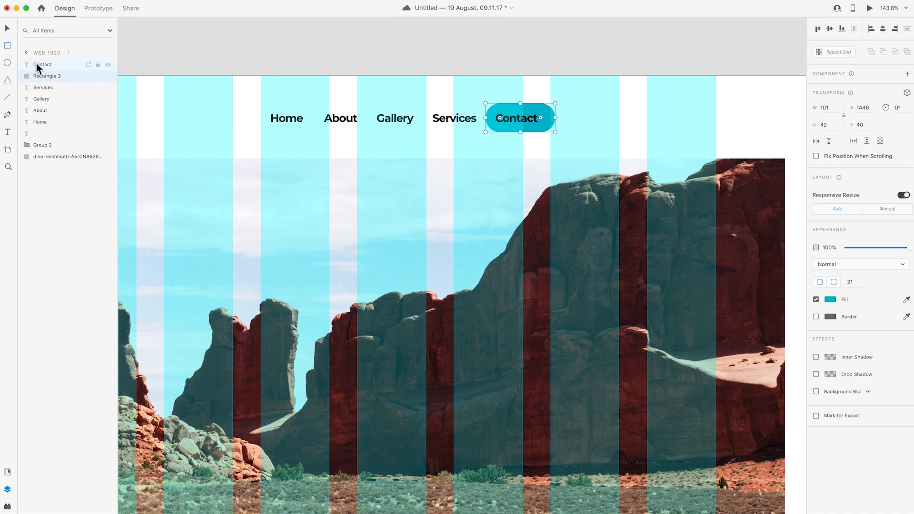
Center the "Contact" text and the teal button shape on each other vertically and horizontally
left_click(535, 122)
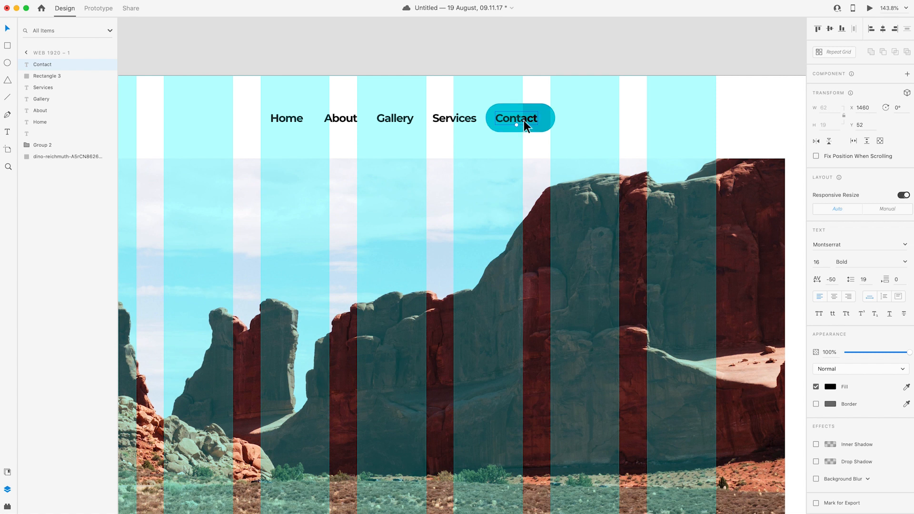
left_click(539, 111, "shift")
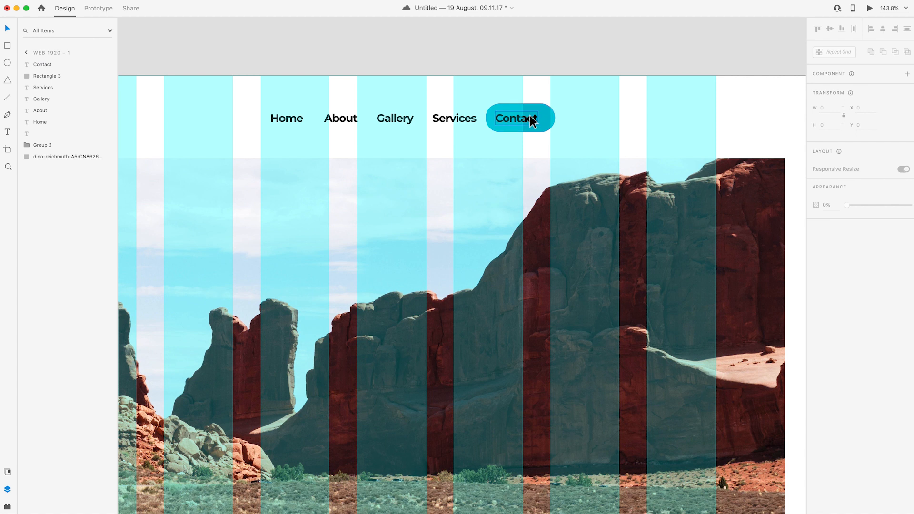
scroll(594, 114, "up", 1)
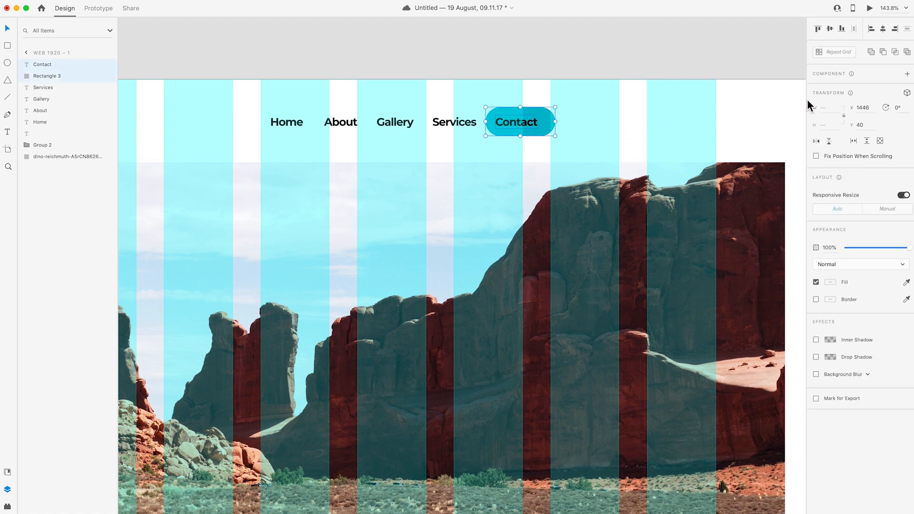
left_click(829, 28)
left_click(883, 30)
Widen the teal button shape symmetrically from its center to a width of 121
left_click(552, 122)
key("alt")
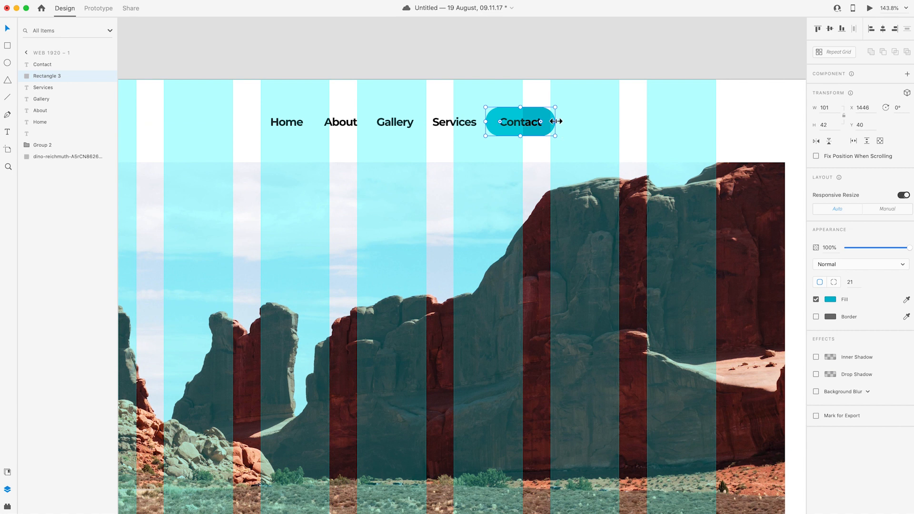
key("alt")
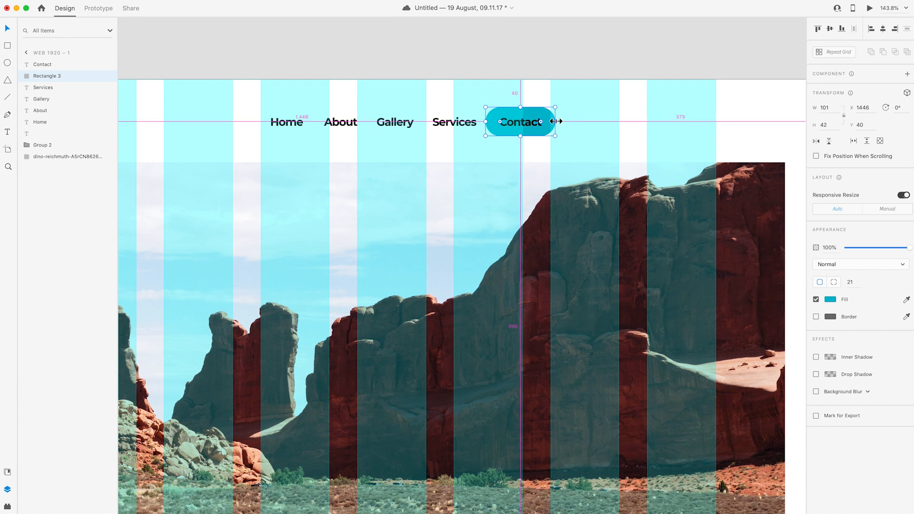
left_click_drag(555, 122, 562, 122)
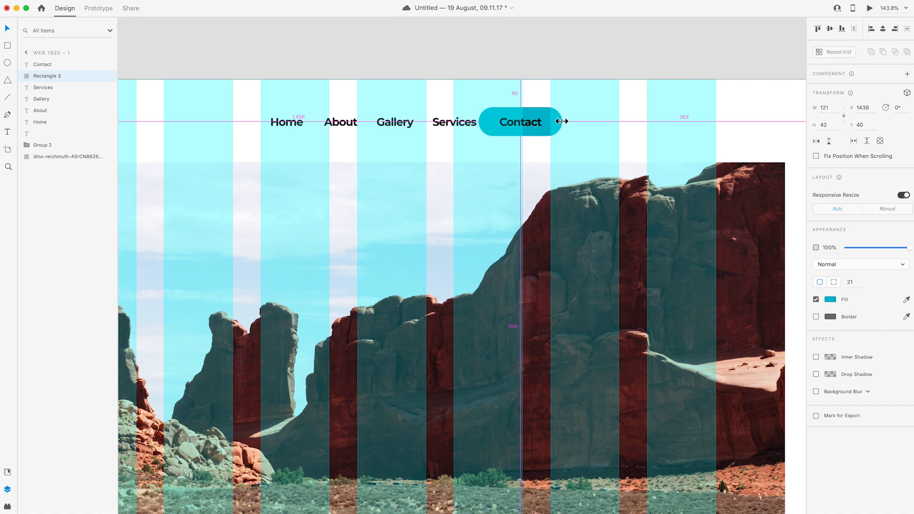
Change the "Contact" text's fill color to white
left_click(541, 123, "shift")
left_click(527, 127)
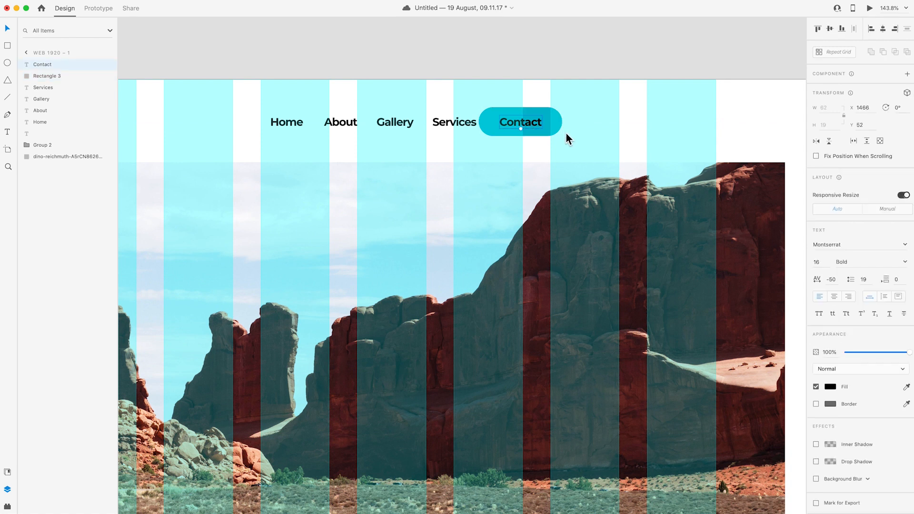
left_click(830, 386)
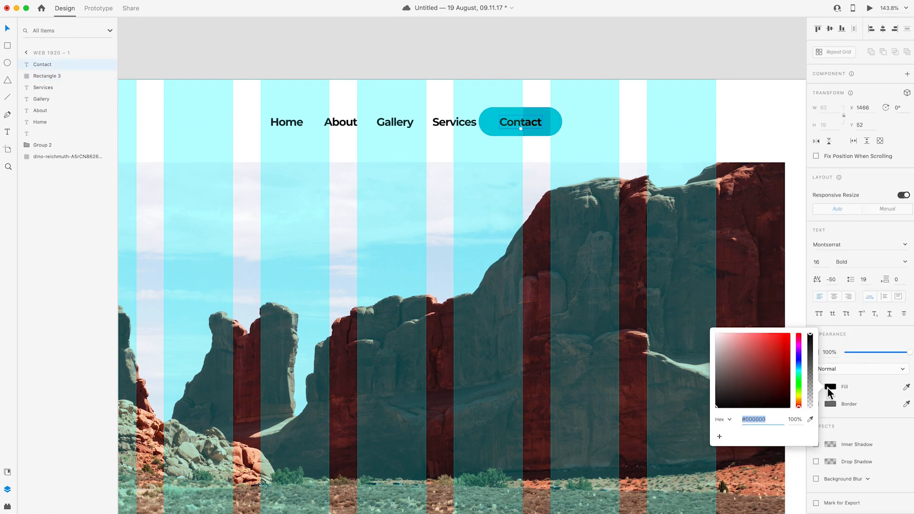
left_click(716, 334)
left_click(593, 173)
Group the "Contact" text with its teal button shape and move the group along the line to X 1460
left_click(526, 128)
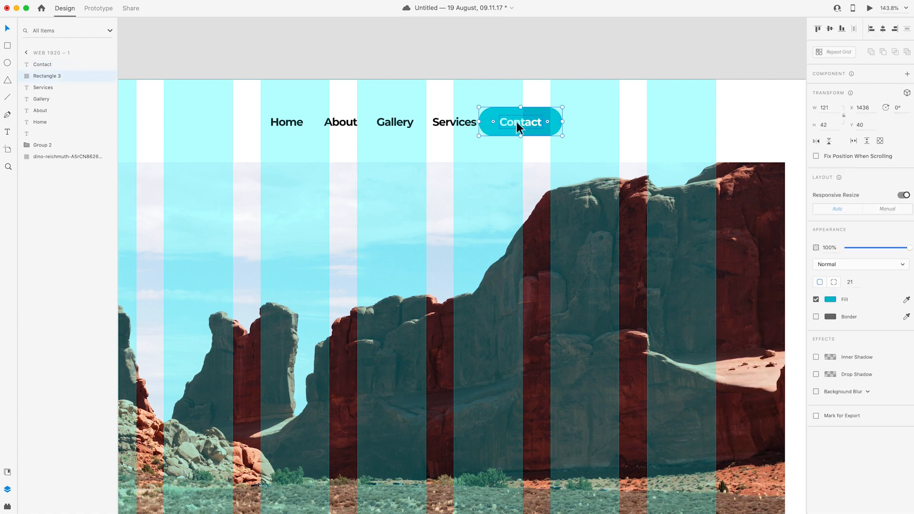
left_click(534, 126, "shift")
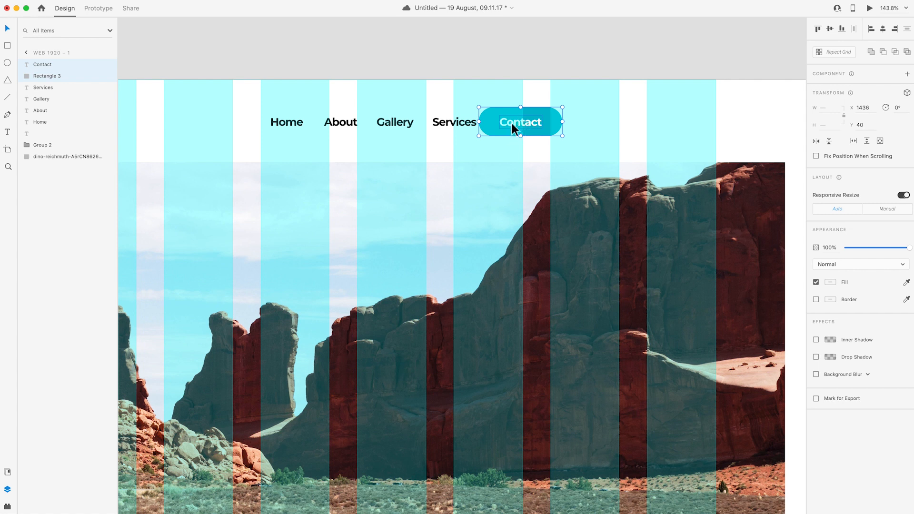
right_click(514, 123)
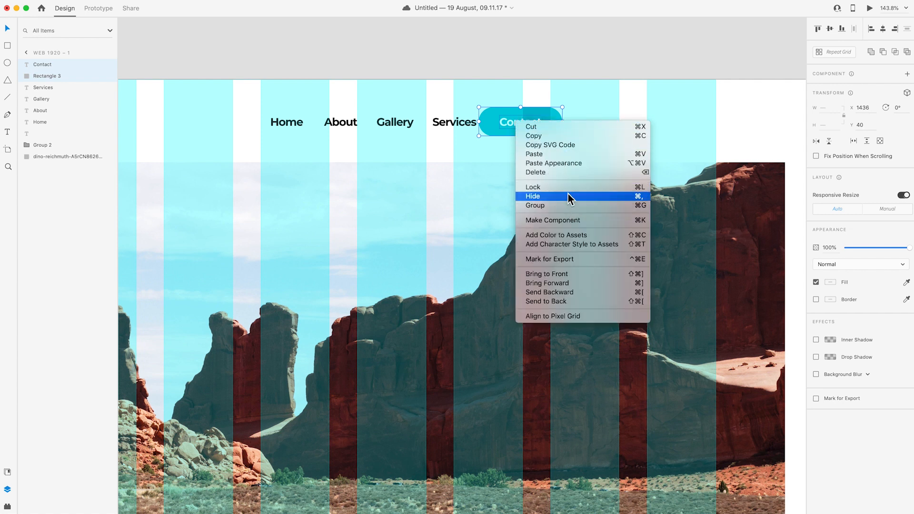
left_click(564, 205)
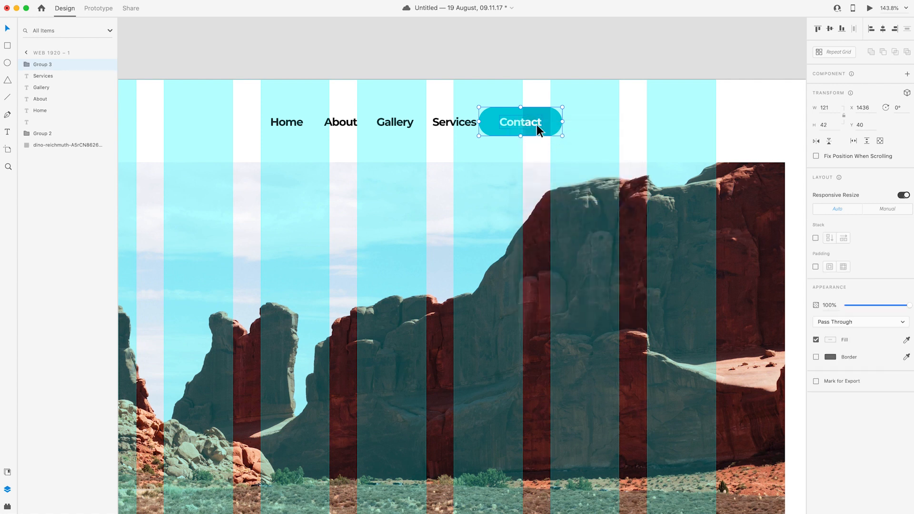
left_click_drag(536, 125, 554, 124)
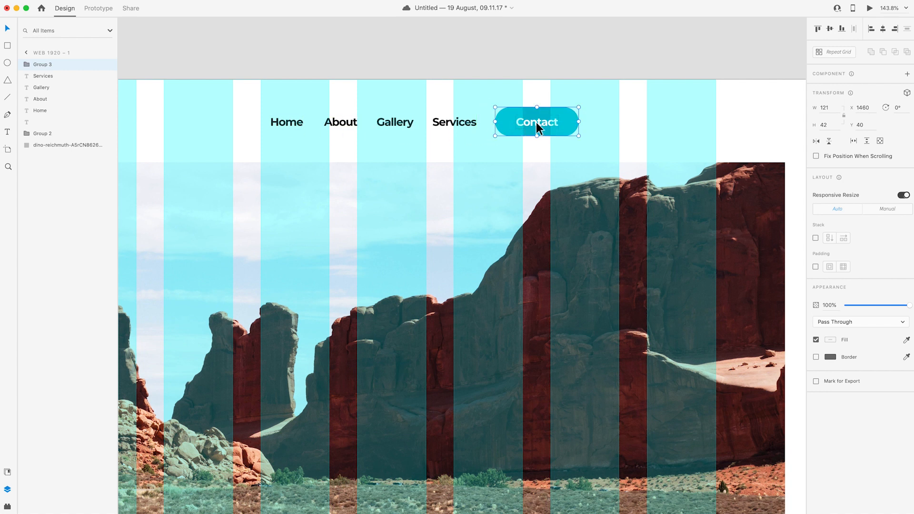
Distribute the Home, About, Gallery and Services texts and the Contact button evenly in the horizontal direction
left_click(458, 125, "shift")
left_click(390, 123, "shift")
left_click(340, 123, "shift")
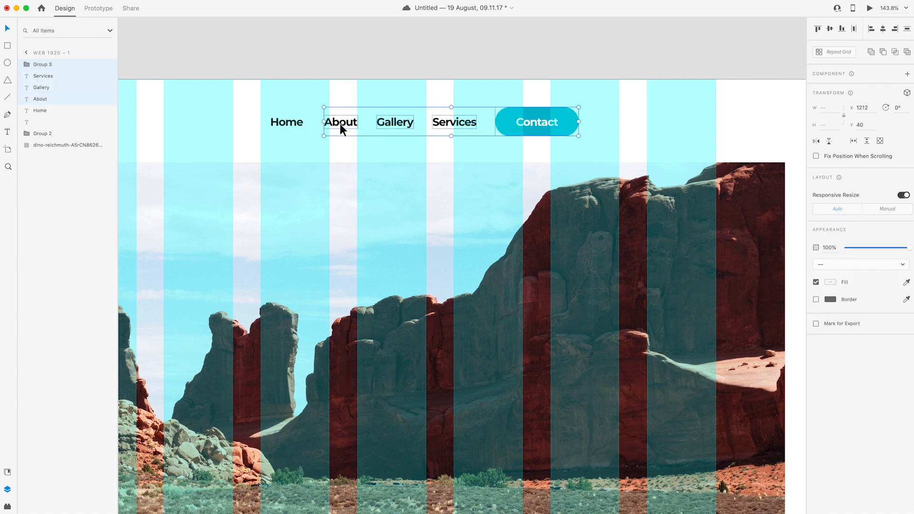
left_click(282, 124, "shift")
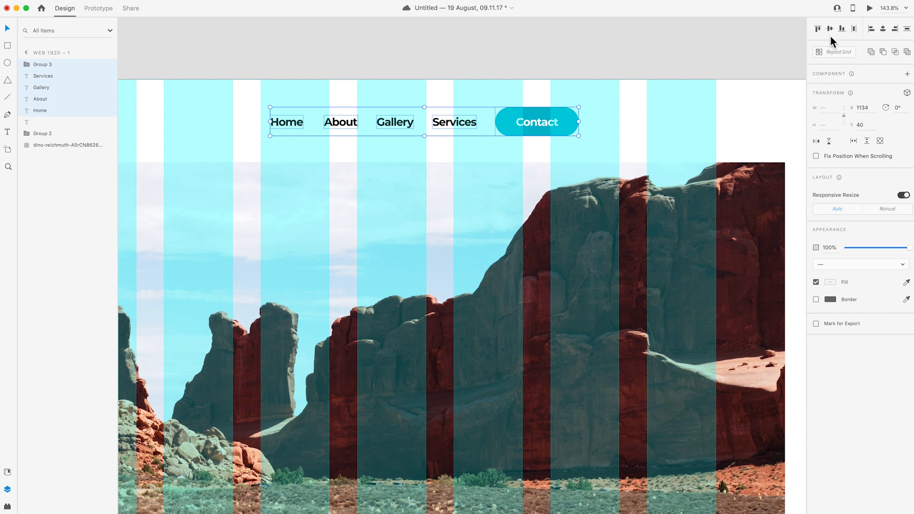
left_click(854, 29)
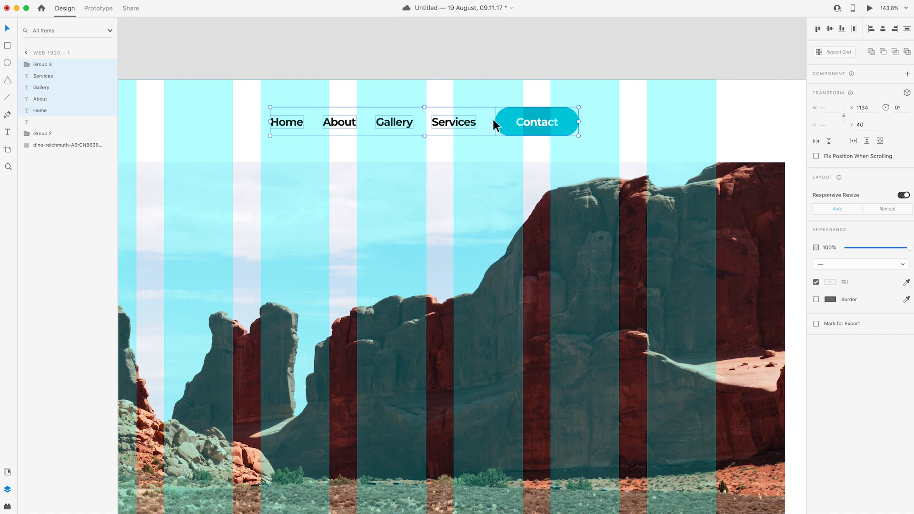
Group the navigation texts with the Contact button and move the group to X 1333, flush with the last grid column's outer edge
scroll(504, 116, "right", 1)
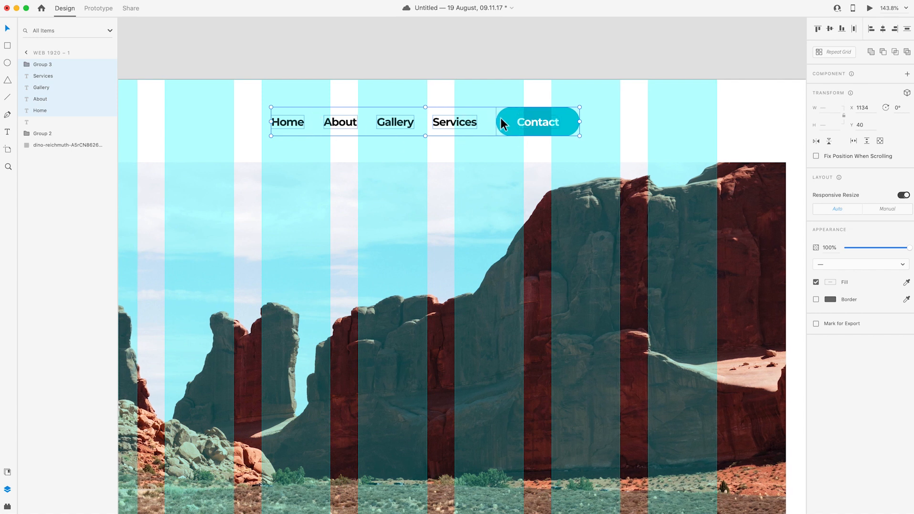
right_click(506, 118)
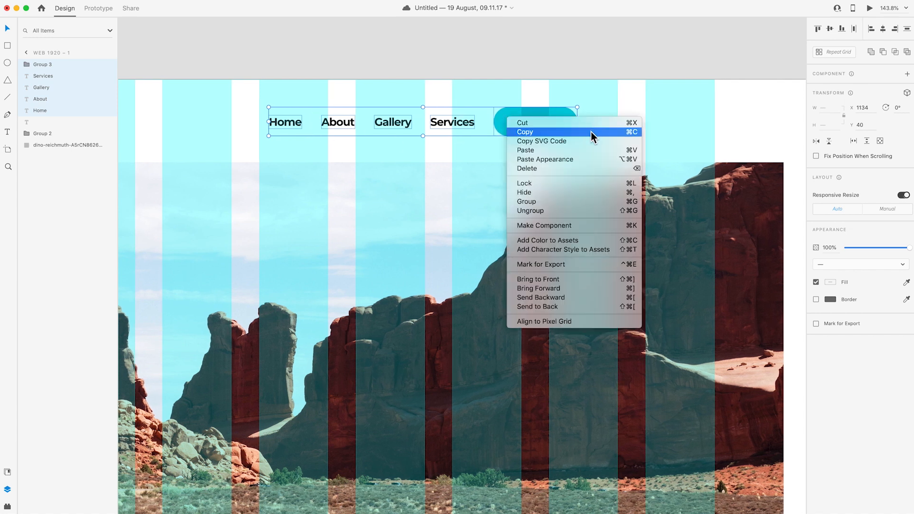
left_click(572, 202)
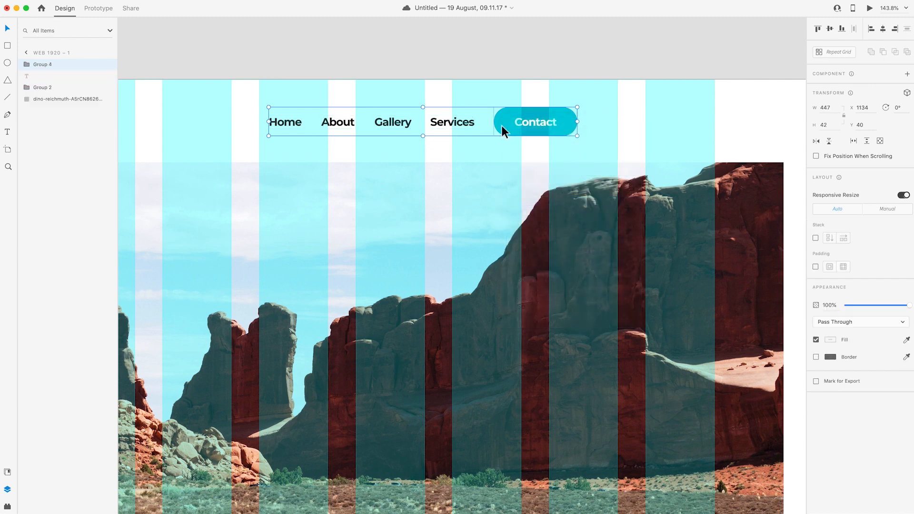
left_click_drag(501, 124, 641, 127)
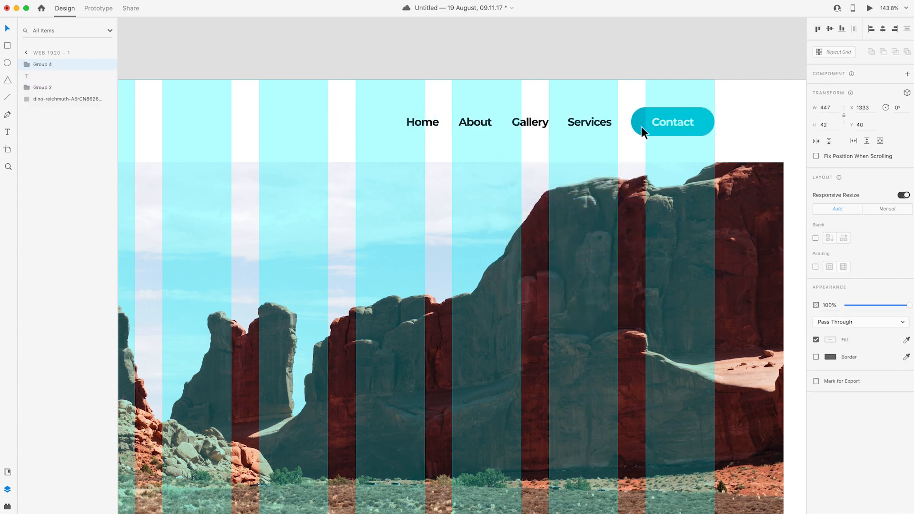
left_click(499, 93)
Align the navigation group and the "Capture + Crop" logo on their vertical middles
key("super+minus")
key("super+minus")
left_click_drag(458, 244, 598, 272)
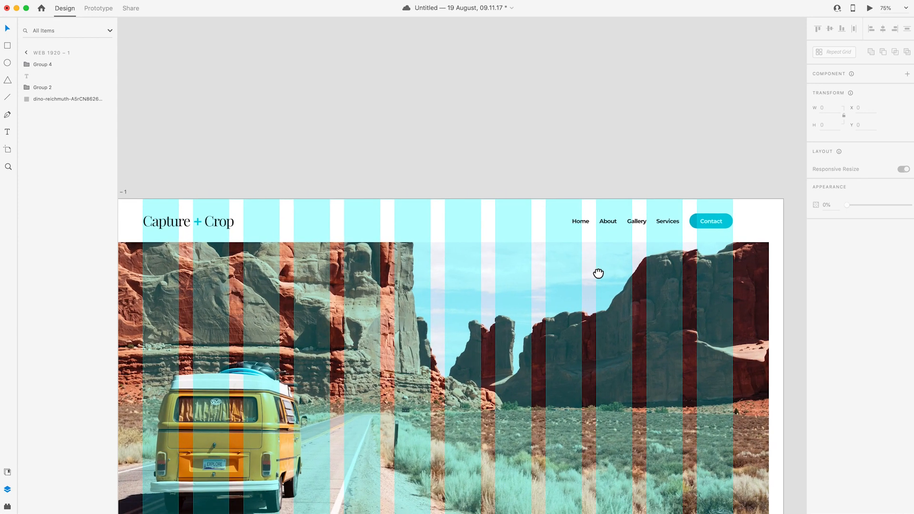
left_click(703, 222)
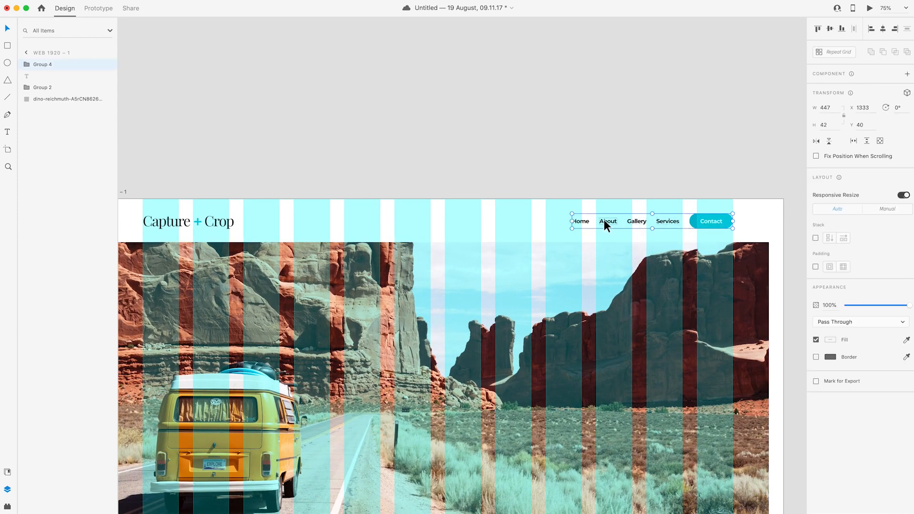
left_click(193, 221, "shift")
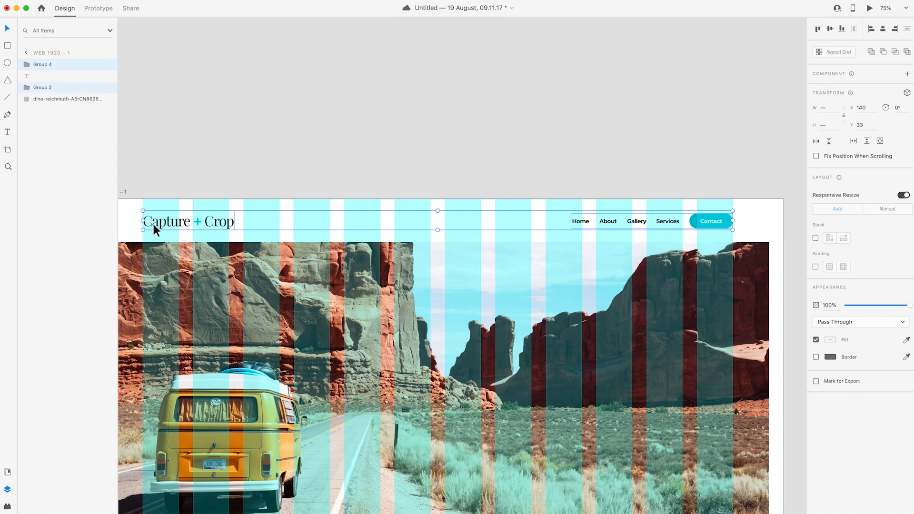
left_click(828, 29)
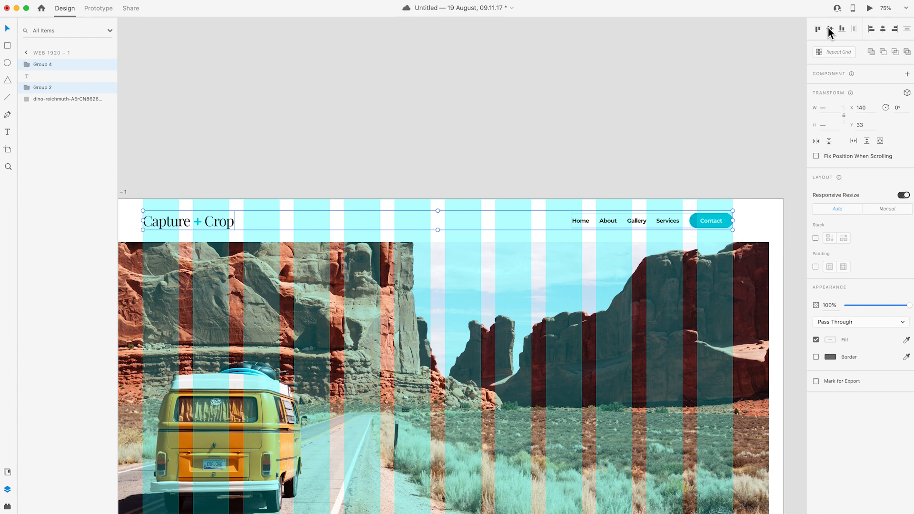
left_click(588, 183)
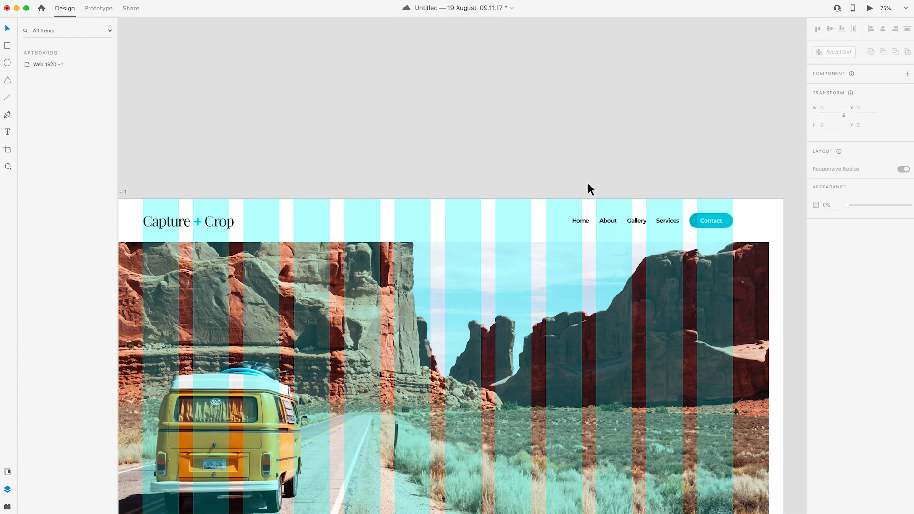
Add a text box 1920 wide across the full artboard over the hero image, containing the word "Photography"
scroll(586, 191, "down", 1)
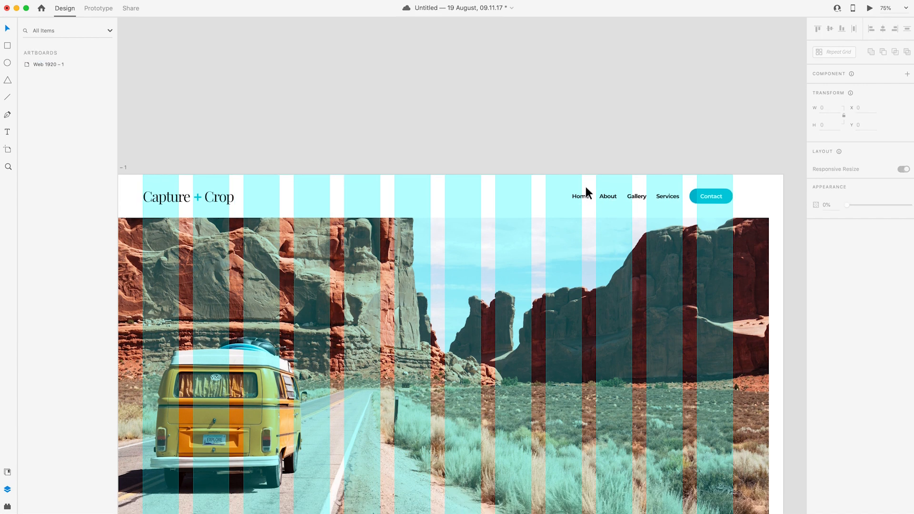
scroll(585, 187, "left", 2)
scroll(586, 187, "down", 2)
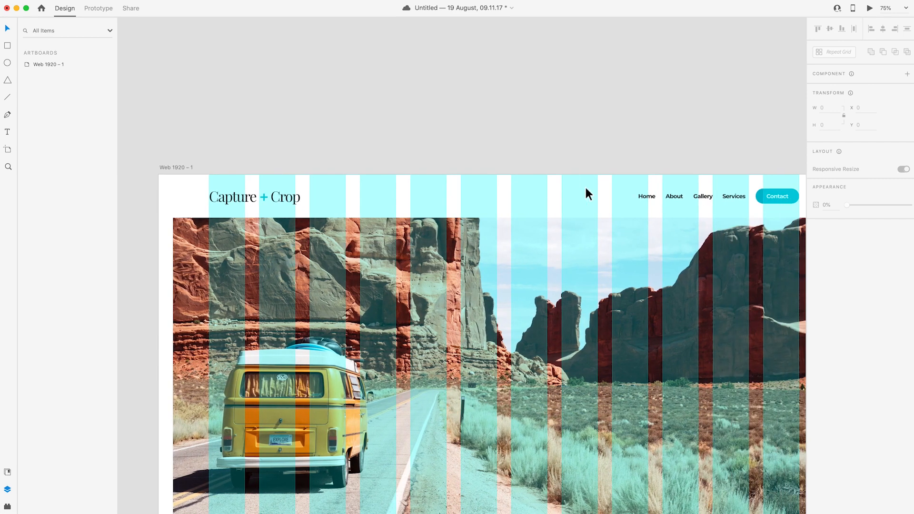
scroll(586, 187, "down", 1)
scroll(585, 187, "right", 1)
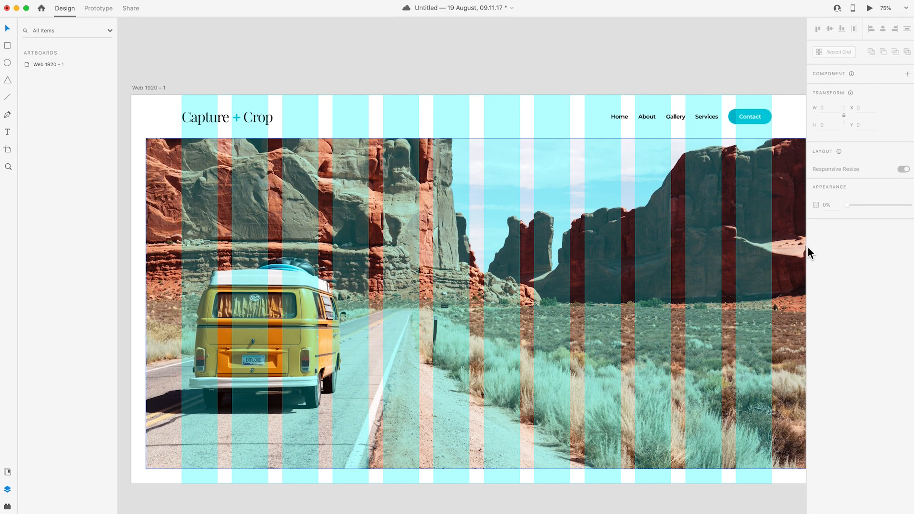
scroll(539, 282, "right", 1)
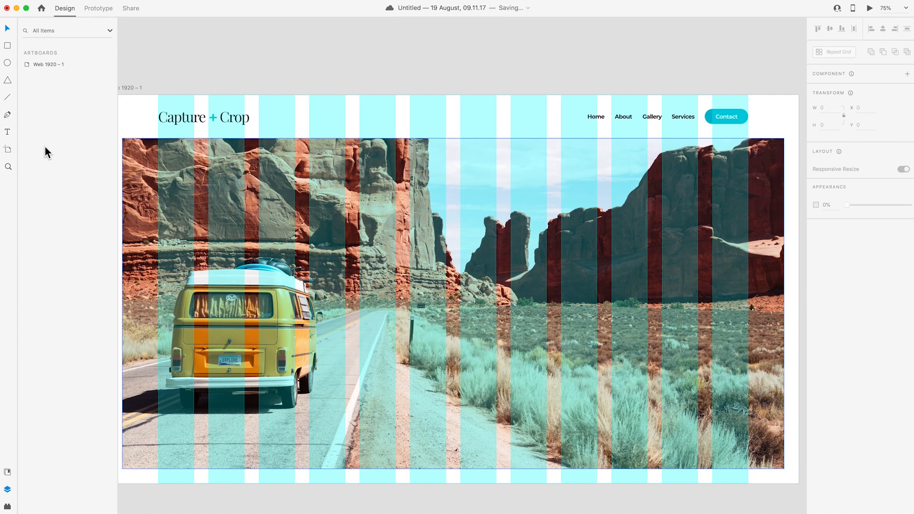
left_click(8, 133)
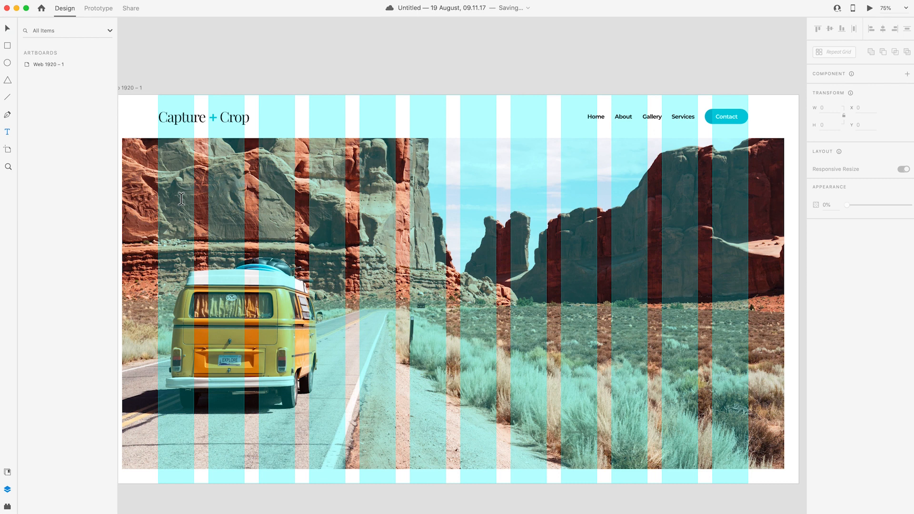
scroll(341, 242, "left", 5)
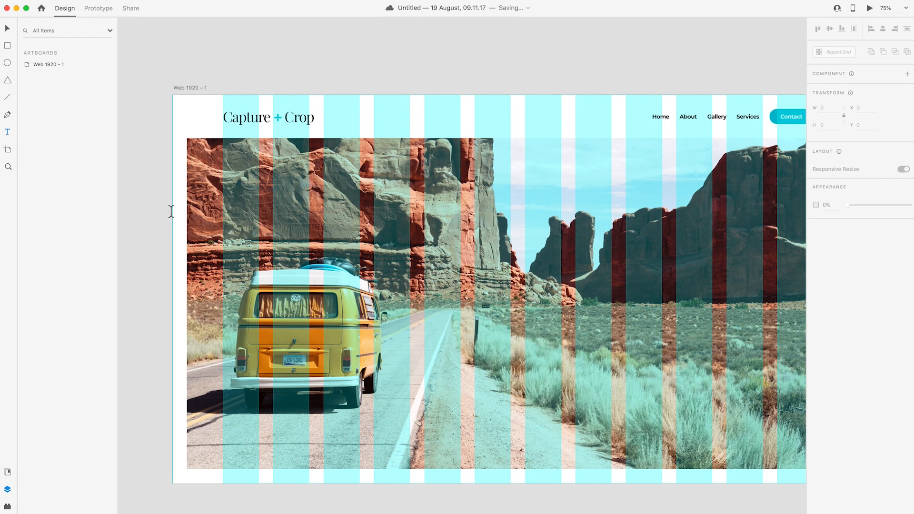
left_click_drag(173, 213, 722, 400)
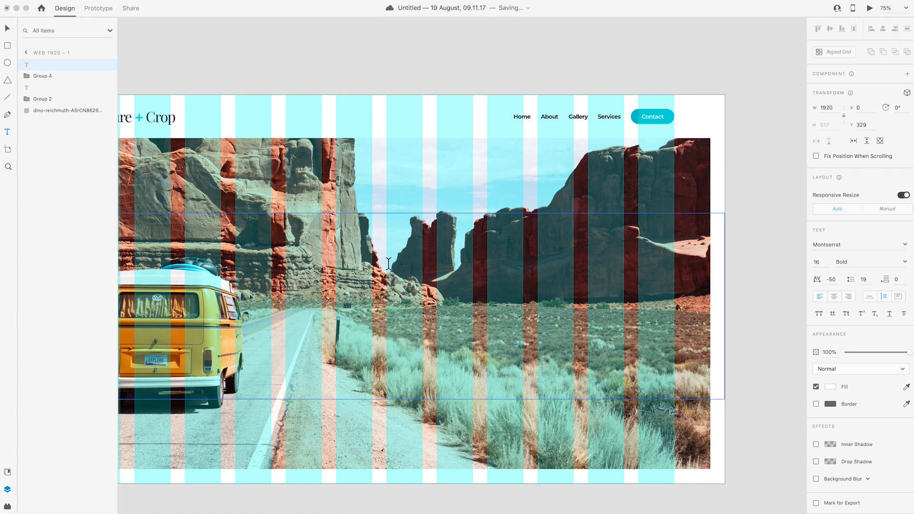
type("C")
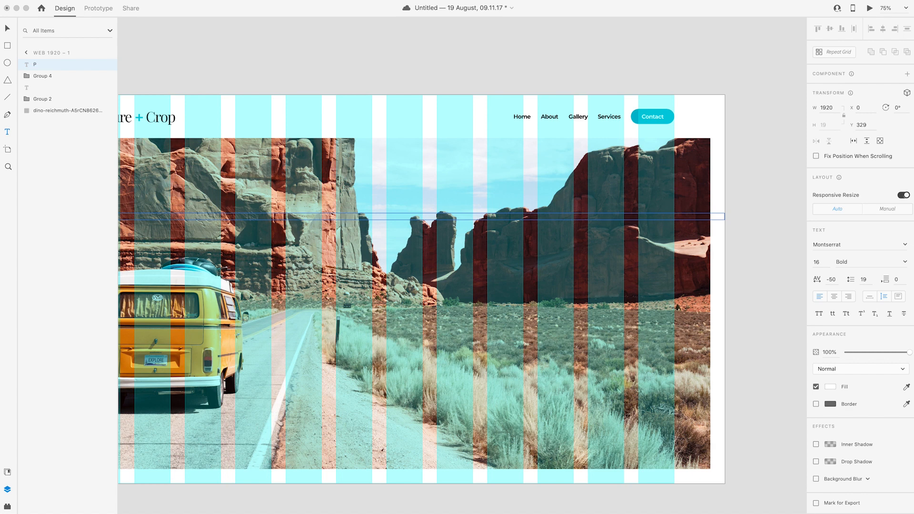
type("hotography")
key("Escape")
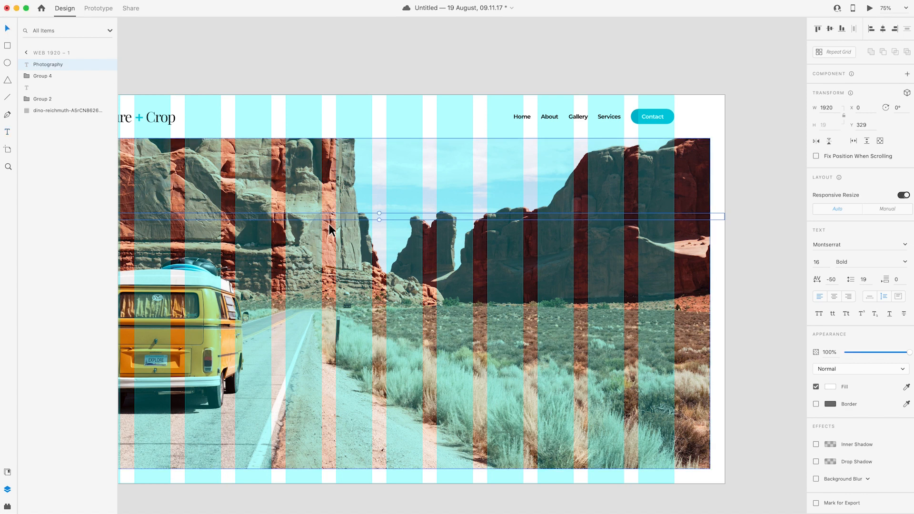
Set the "Photography" text's font size to 250
scroll(329, 223, "left", 3)
scroll(332, 231, "left", 2)
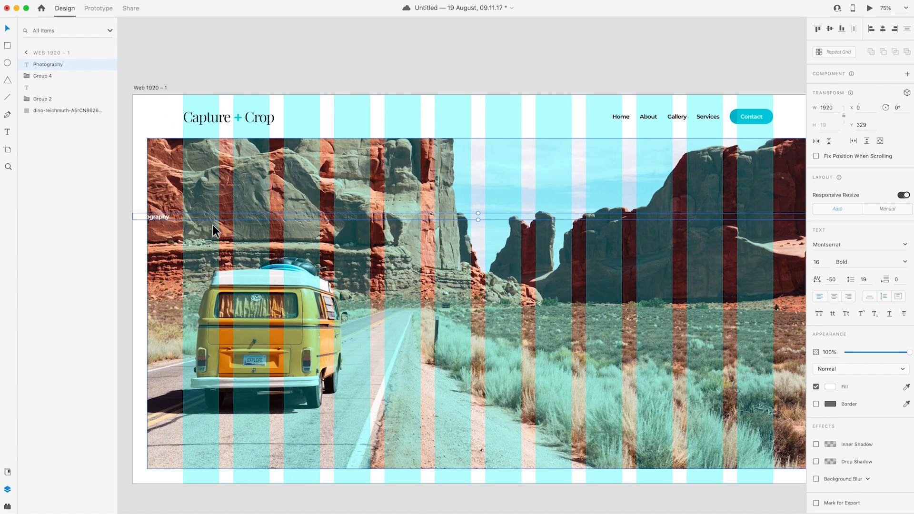
double_click(162, 217)
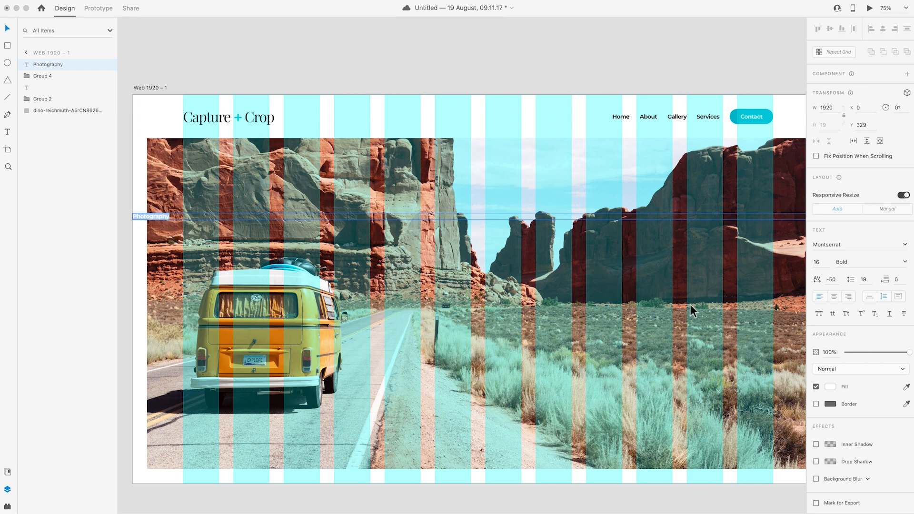
left_click(816, 262)
type("250")
key("Return")
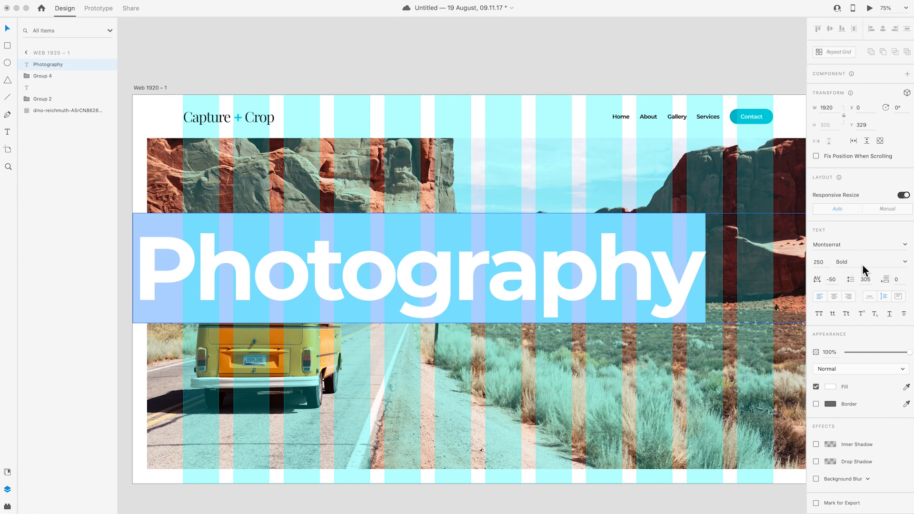
Increase the "Photography" text's font size to 266 and set its character spacing to -30
left_click(825, 265)
key("Up")
key("Up")
key("Up")
key("Up")
key("Up")
key("Up")
key("Up")
key("Up")
key("Up")
key("Up")
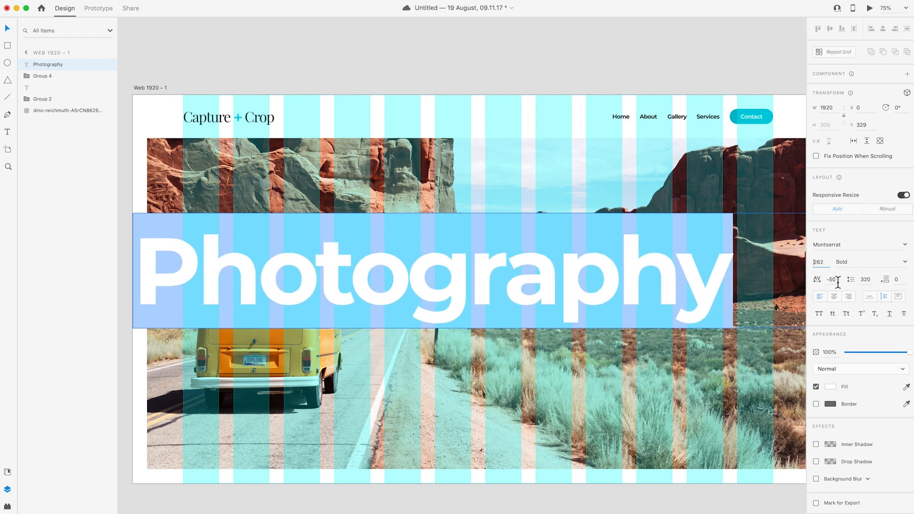
key("Tab")
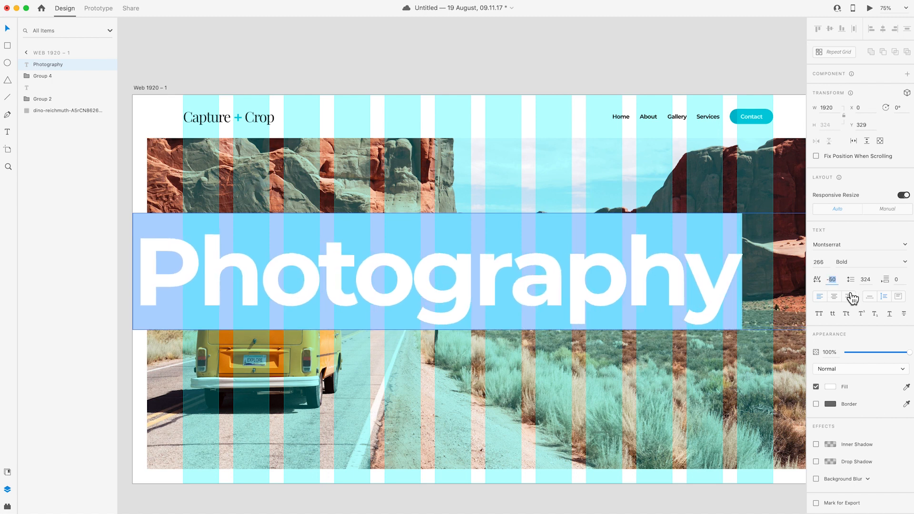
type("-30")
key("Return")
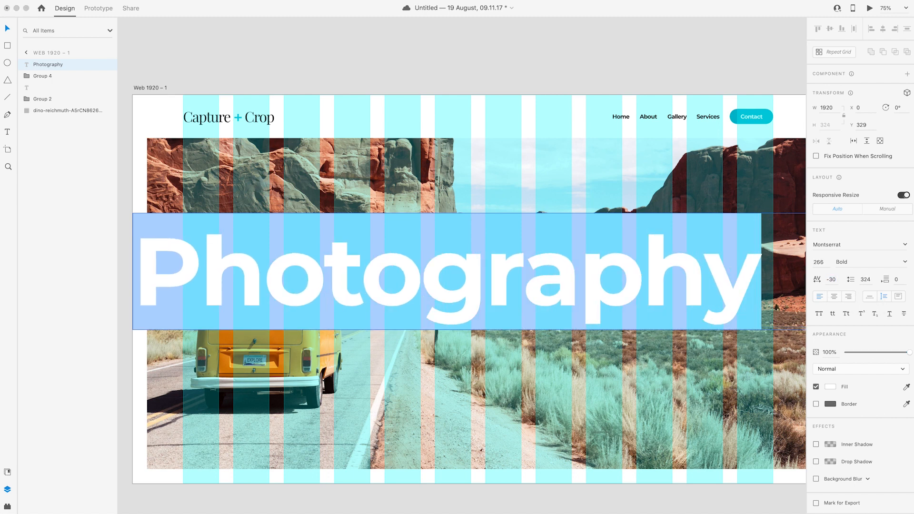
Enlarge the "Photography" text to a font size of 293 and center its text alignment
left_click(818, 261)
key("Up")
key("Up")
key("Up")
key("Up")
key("Up")
key("Up")
key("Up")
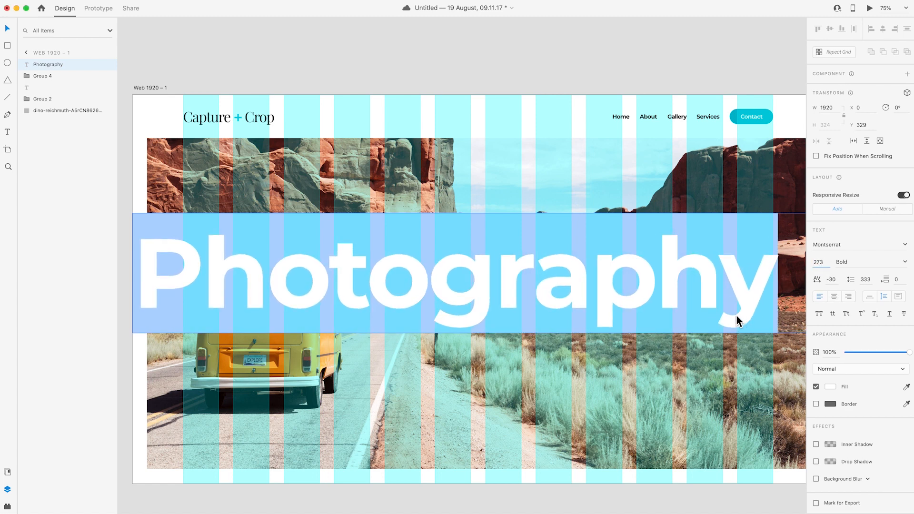
key("Up")
key("Up")
key("Up")
key("Up")
key("Up")
key("Up")
key("Up")
key("Up")
key("Up")
key("Up")
key("Up")
key("Up")
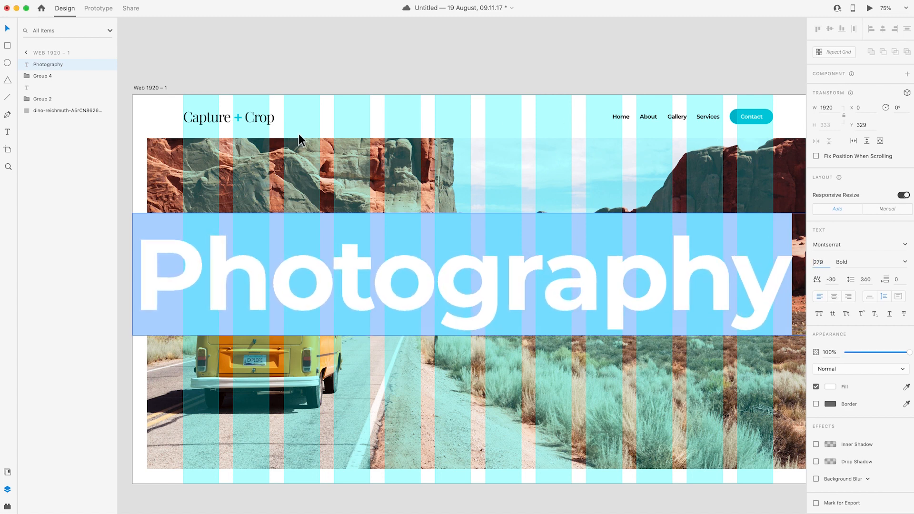
key("Up")
key("Up")
key("Up")
key("Up")
key("Up")
key("Up")
key("Up")
key("Up")
key("Up")
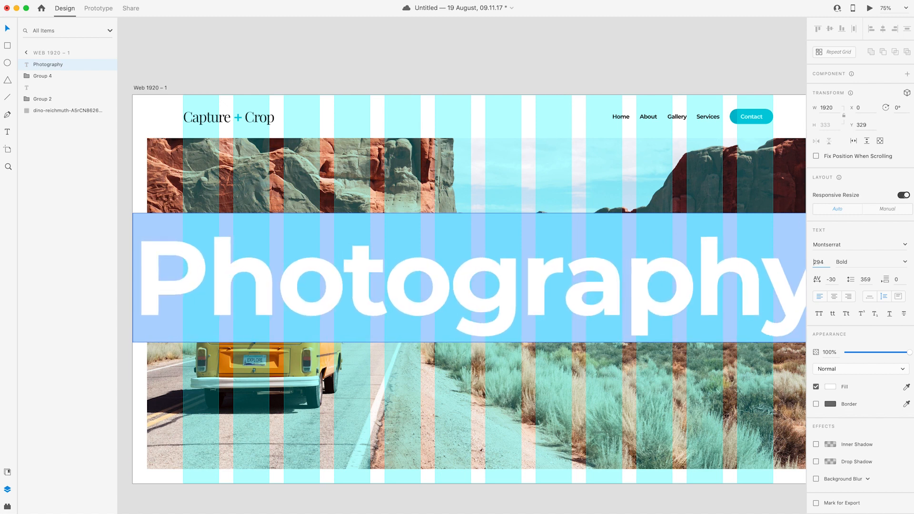
key("Down")
key("Down")
key("Up")
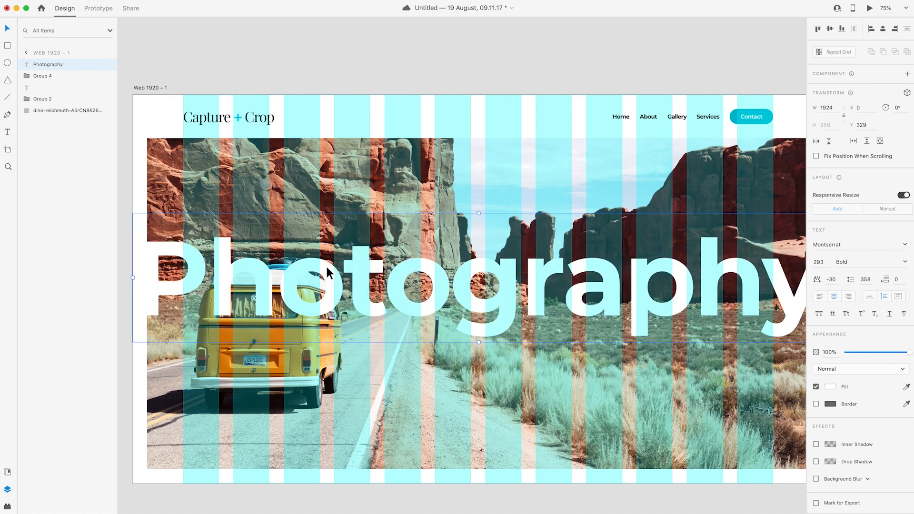
Align the "Photography" text and the hero image to each other's vertical middle
left_click(369, 71)
scroll(353, 289, "down", 3)
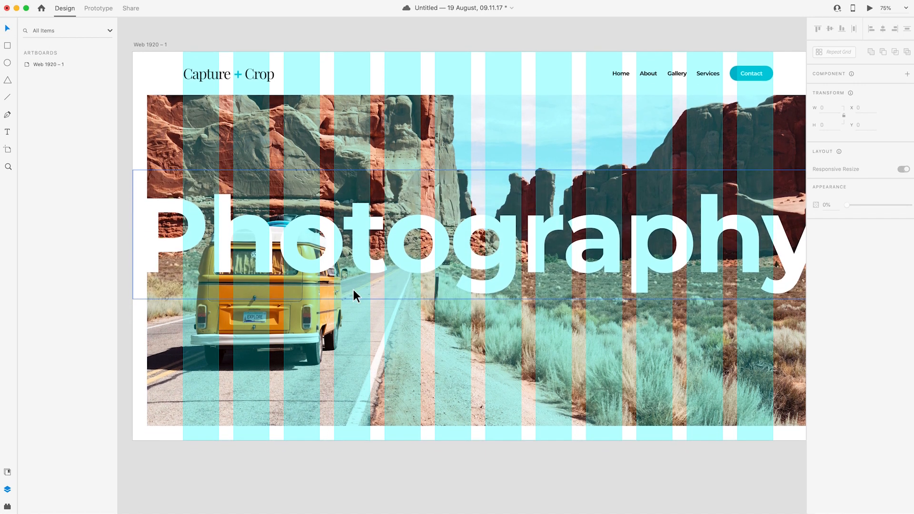
scroll(341, 329, "right", 4)
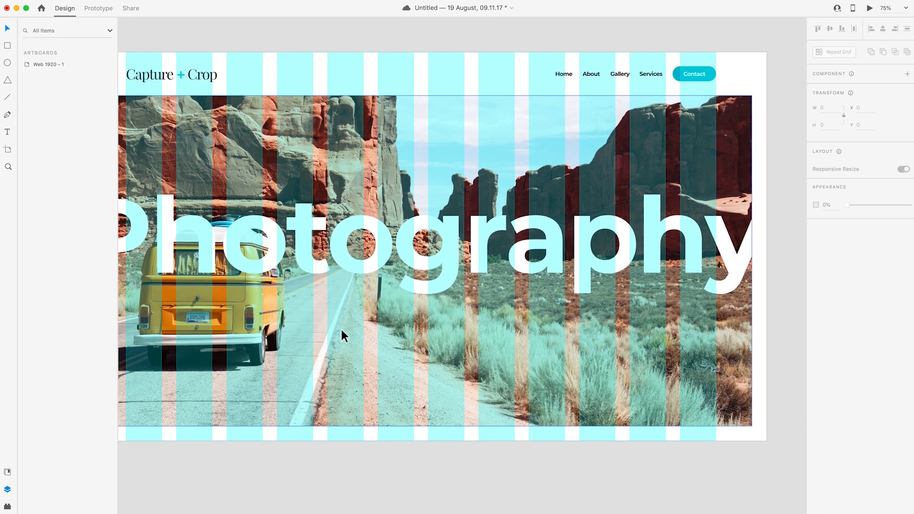
scroll(342, 329, "left", 4)
left_click(482, 289)
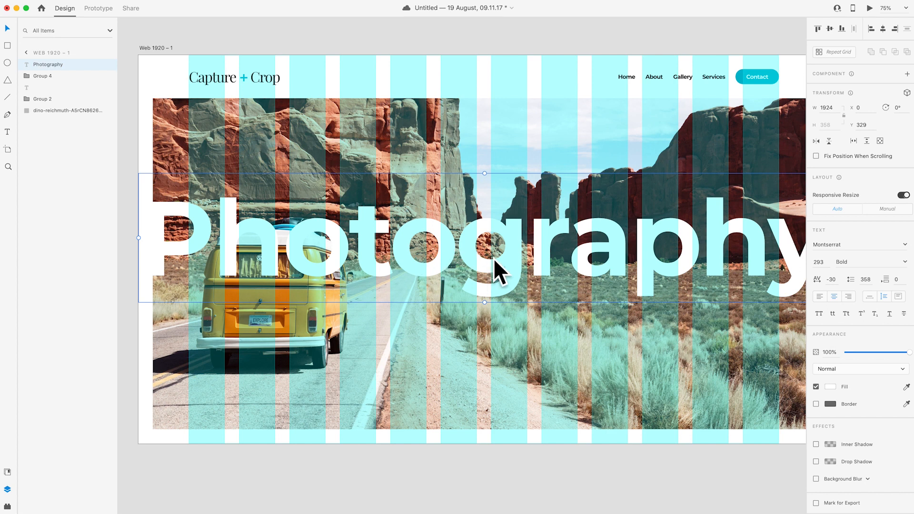
scroll(477, 187, "down", 1)
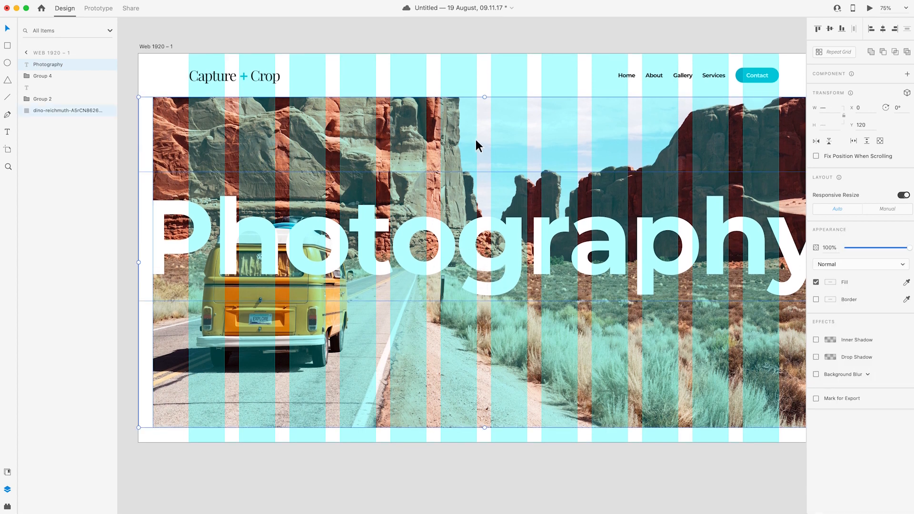
left_click(476, 139, "shift")
left_click(829, 29)
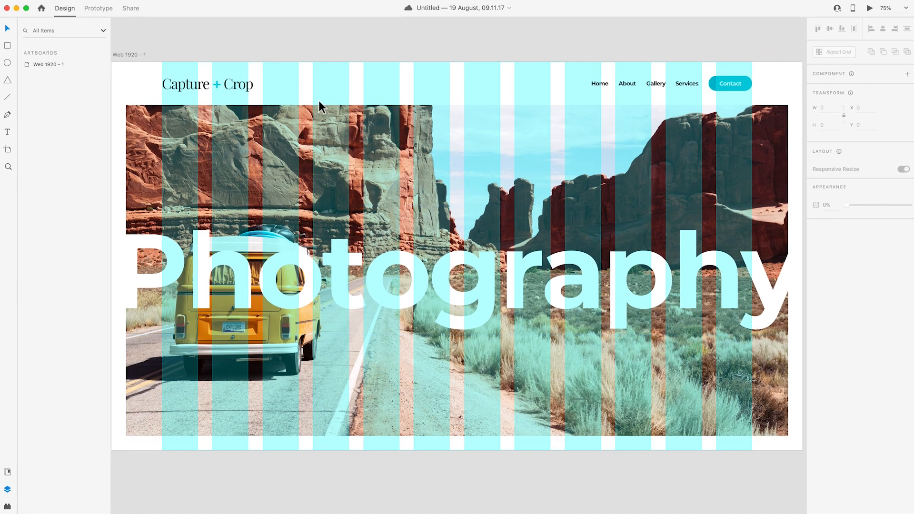
scroll(320, 103, "left", 1)
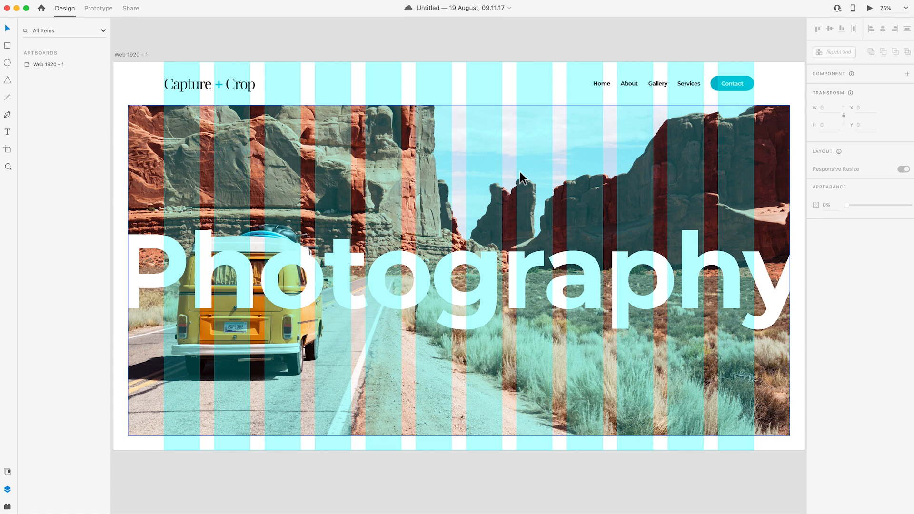
scroll(520, 178, "down", 1)
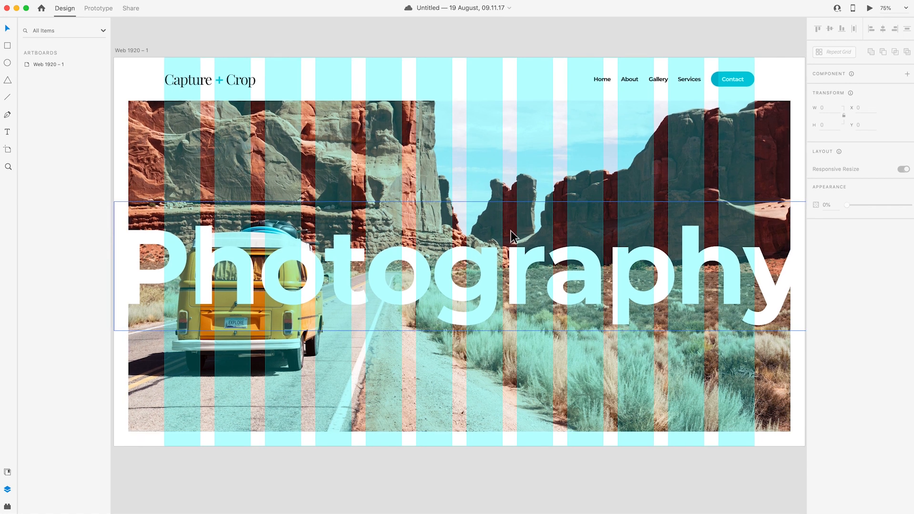
left_click(510, 230)
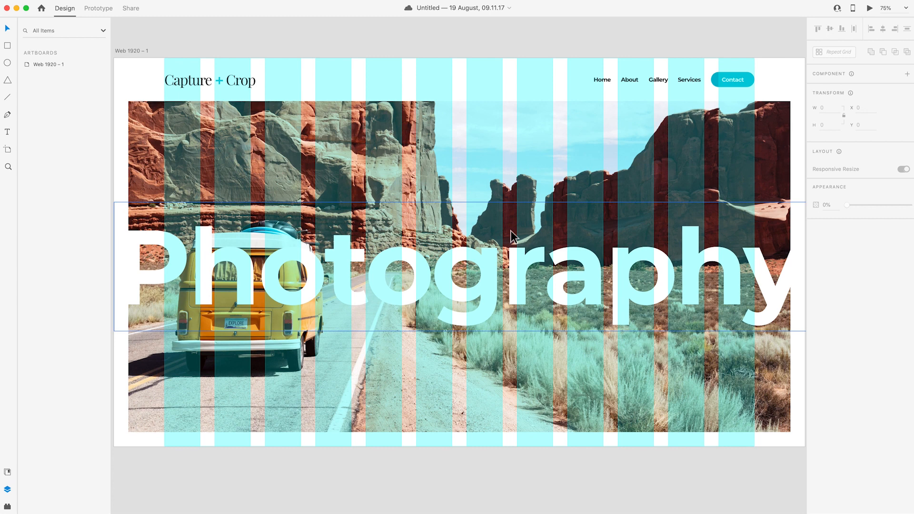
scroll(510, 231, "down", 1)
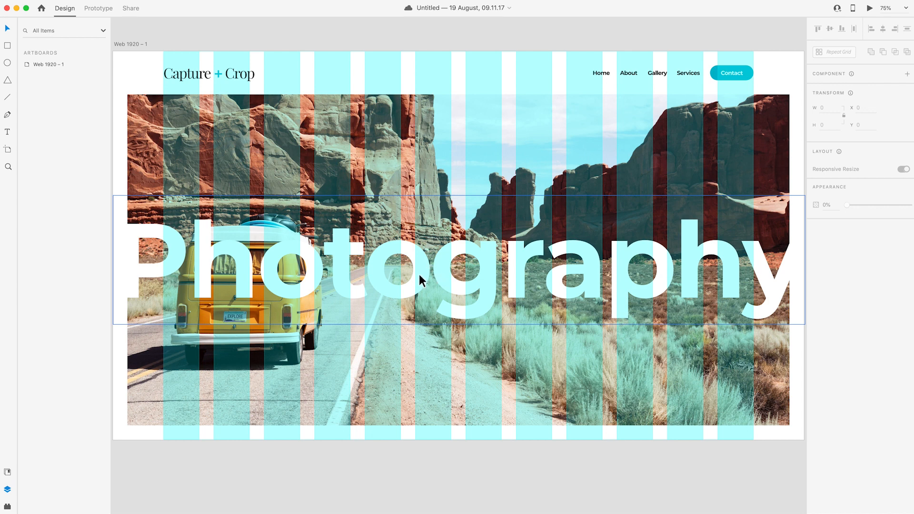
scroll(419, 274, "down", 2)
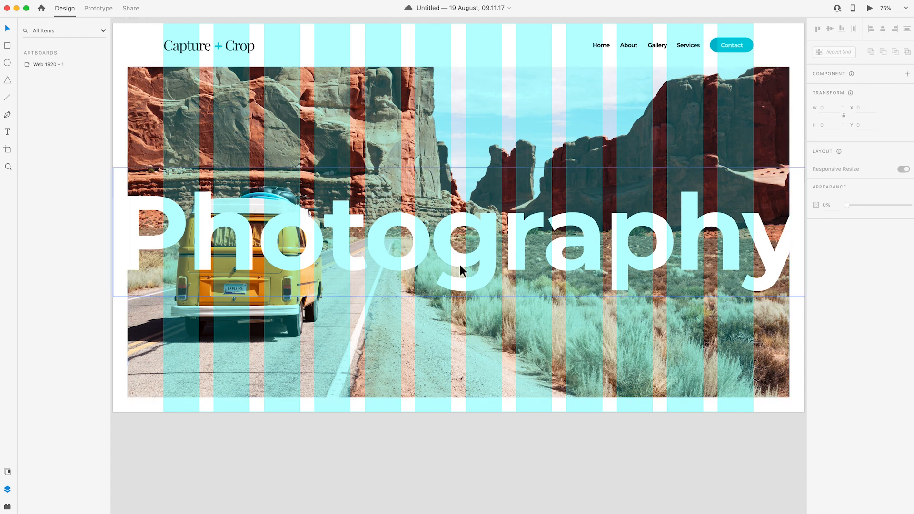
scroll(460, 270, "left", 2)
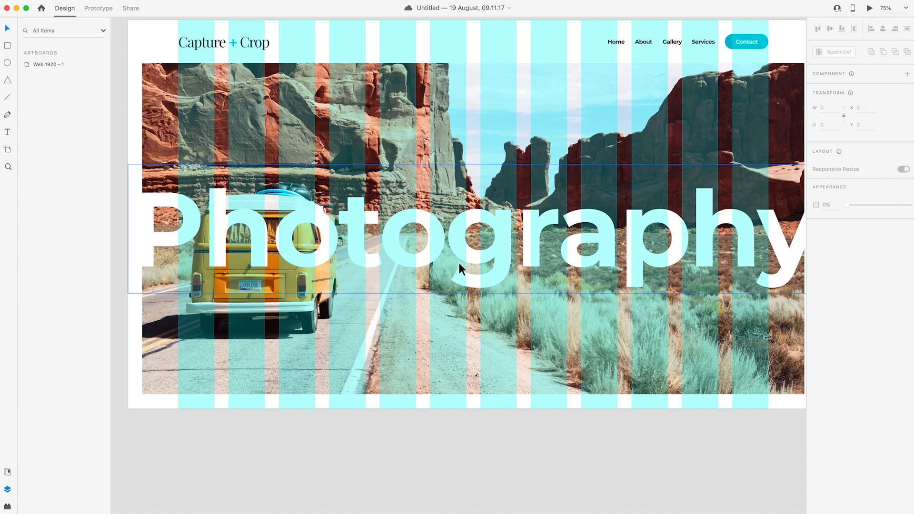
Draw a circle over the hero image's bottom edge near the centre and set its size to 70 by 70
scroll(470, 387, "down", 1)
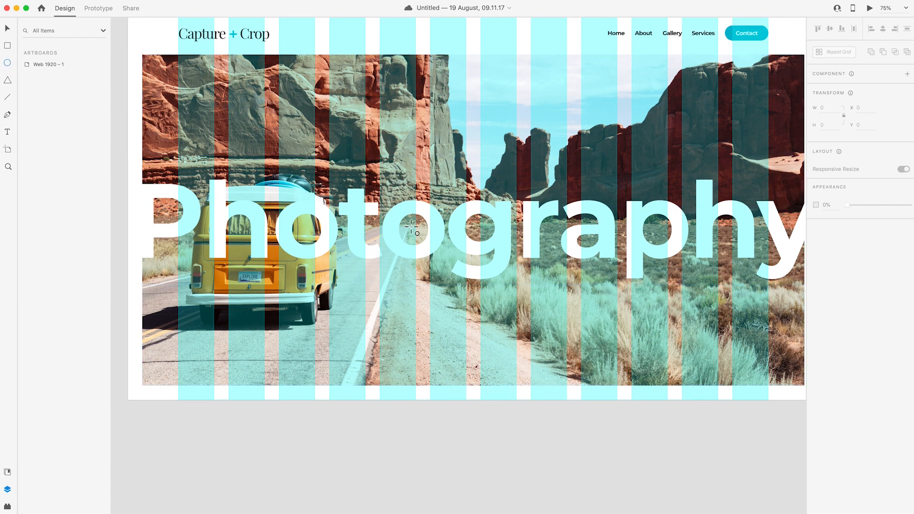
left_click_drag(460, 369, 488, 395)
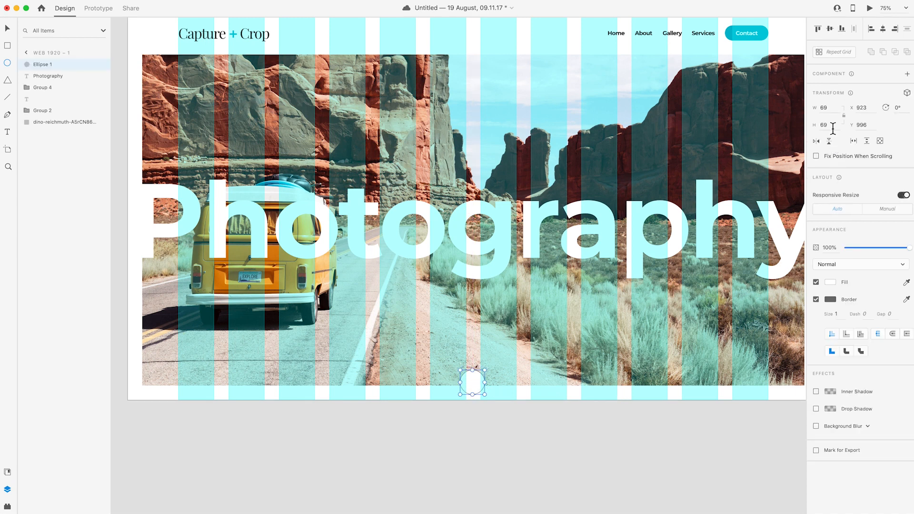
left_click_drag(830, 127, 814, 128)
type("70")
left_click_drag(831, 109, 810, 110)
type("70")
Fill the circle with the saved document colour #24BACE and remove its border
left_click(7, 472)
left_click(59, 93)
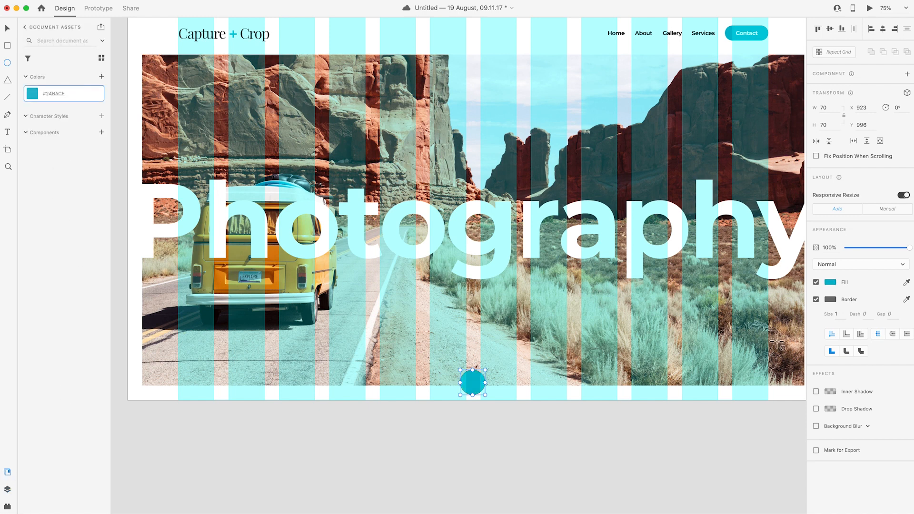
left_click(815, 299)
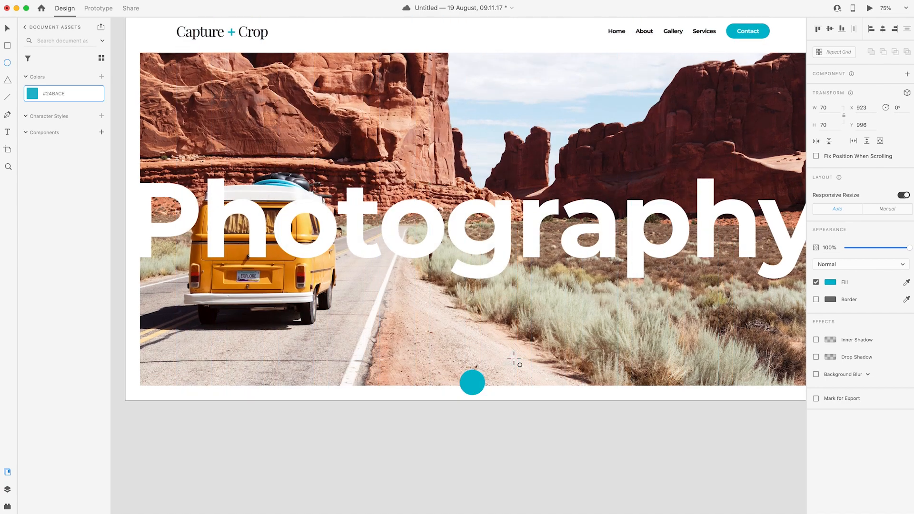
Draw an open downward V-shaped arrowhead about 12.7 wide and 6.4 high in the lower part of the circle with the Pen tool
scroll(514, 358, "up", 10)
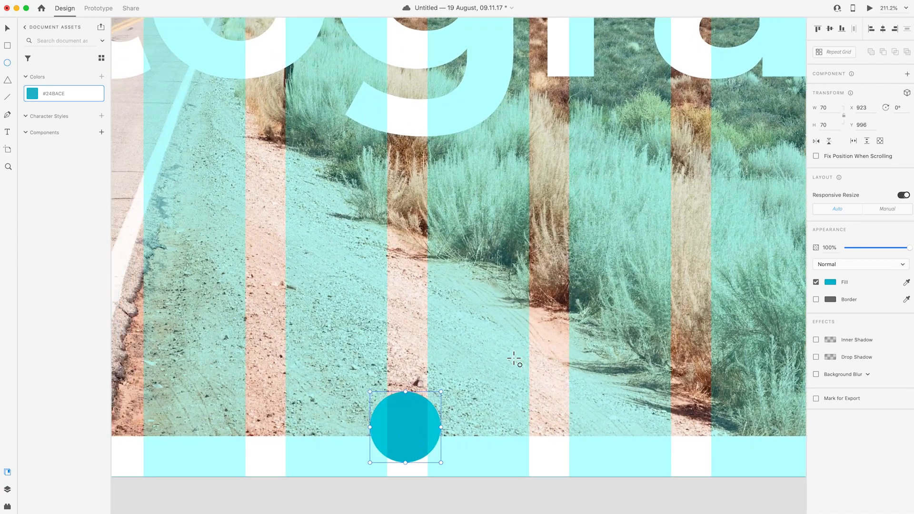
scroll(514, 358, "left", 3)
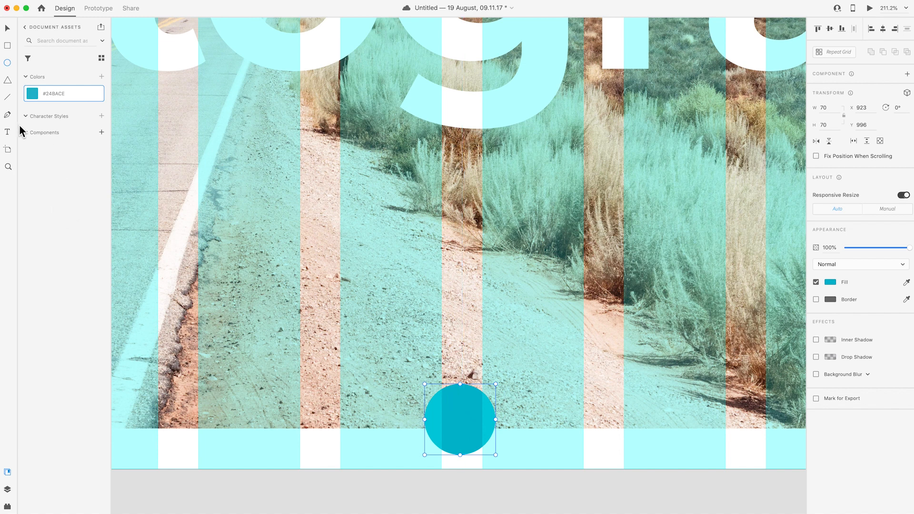
left_click(8, 115)
left_click(445, 428)
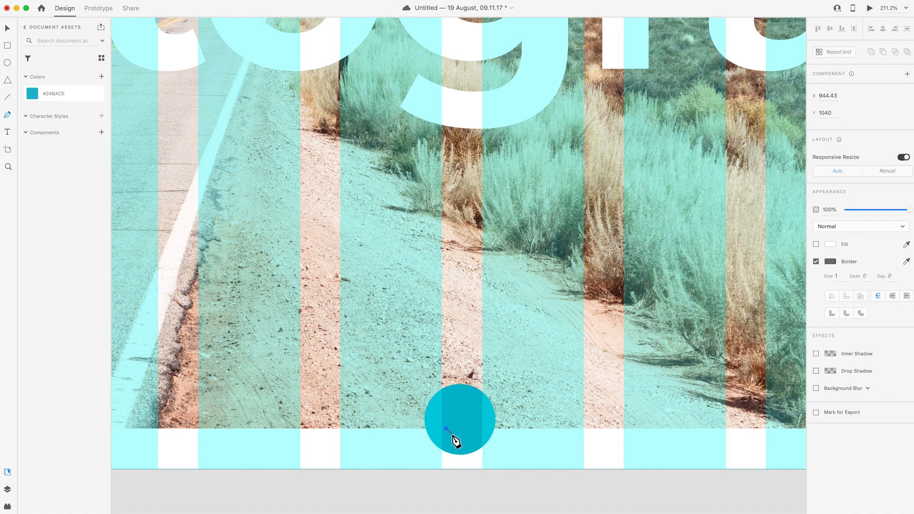
left_click(452, 435)
left_click(458, 428)
key("Escape")
key("v")
Draw a vertical arrow shaft ending at the arrowhead's point and shorten it from the top to about Y 1020
left_click(13, 119)
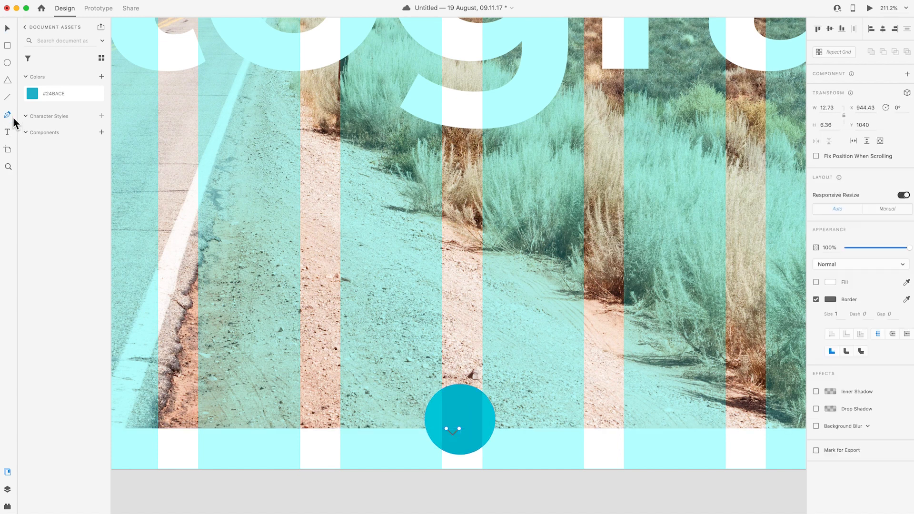
left_click(452, 399)
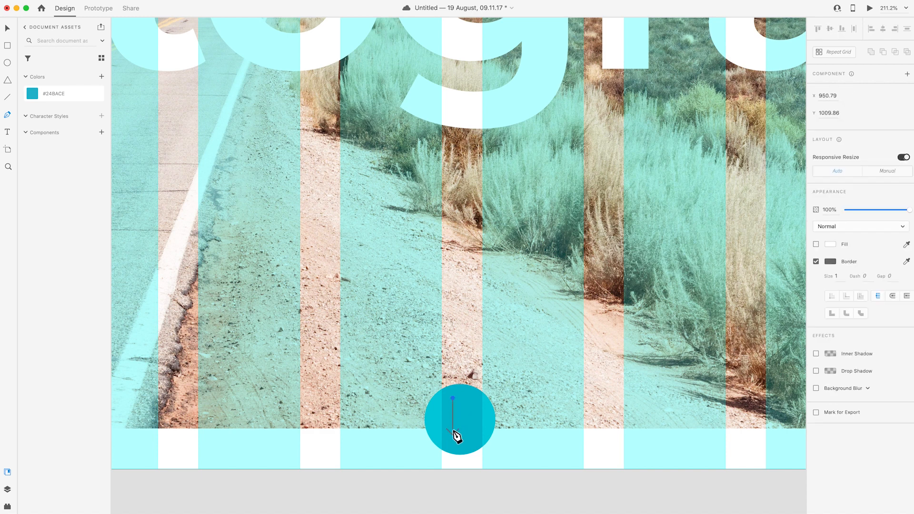
left_click(452, 434)
key("Escape")
left_click_drag(453, 398, 453, 408)
key("Escape")
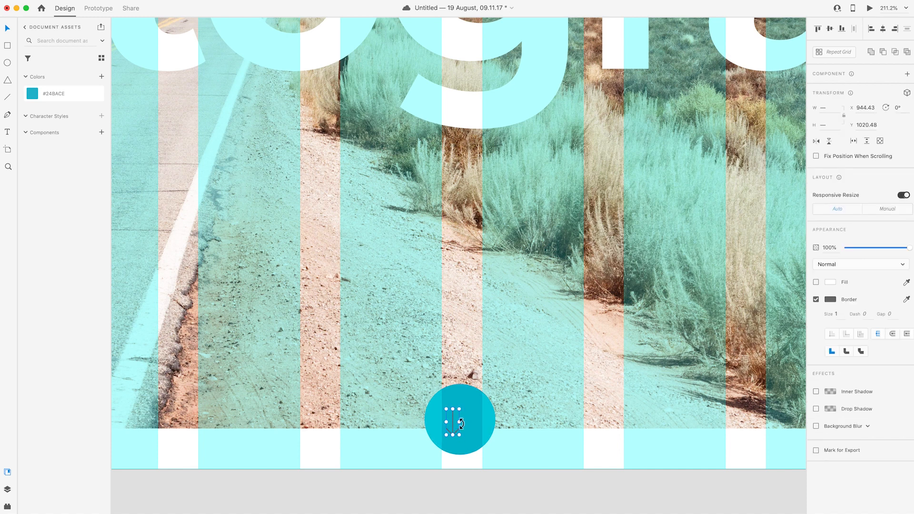
Give both arrow paths a white border of size 2 with round caps
left_click(832, 300)
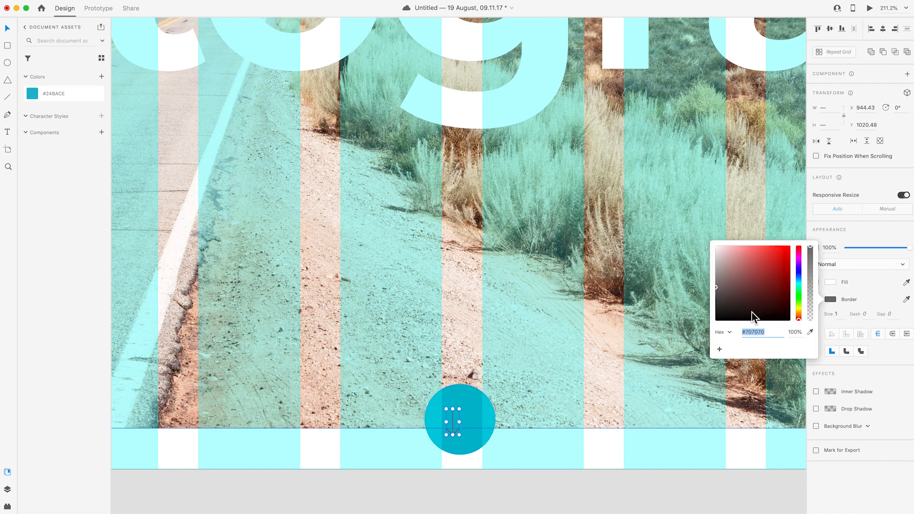
left_click_drag(752, 312, 709, 250)
left_click(836, 313)
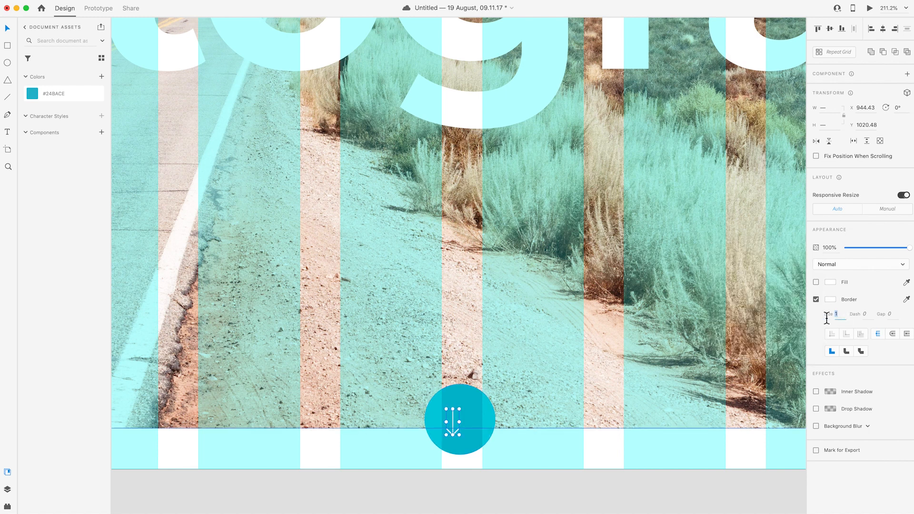
type("2")
key("Return")
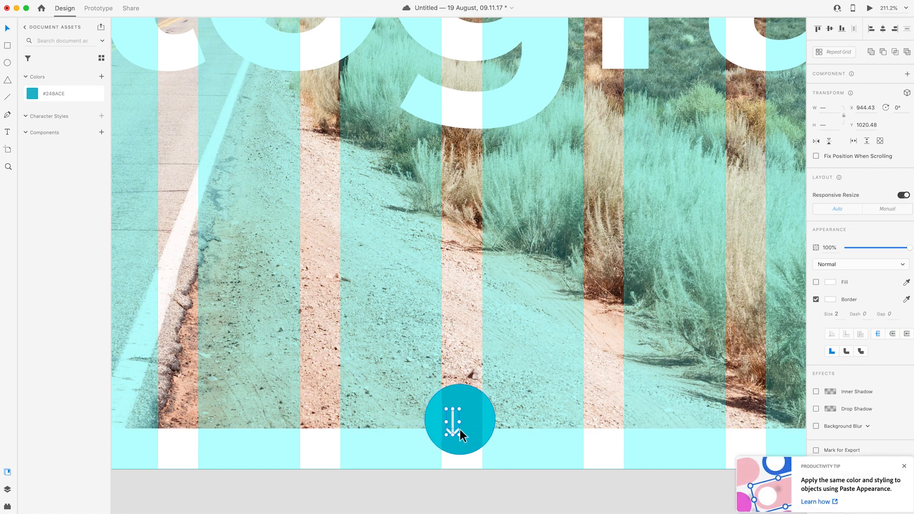
left_click(893, 334)
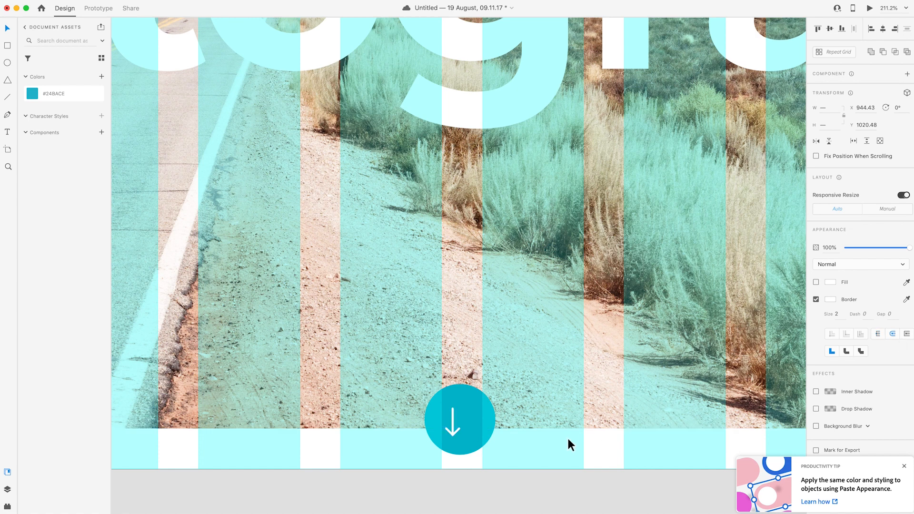
Group the arrow's shaft and head, and centre the arrow vertically and horizontally in the circle
right_click(452, 418)
left_click(500, 423)
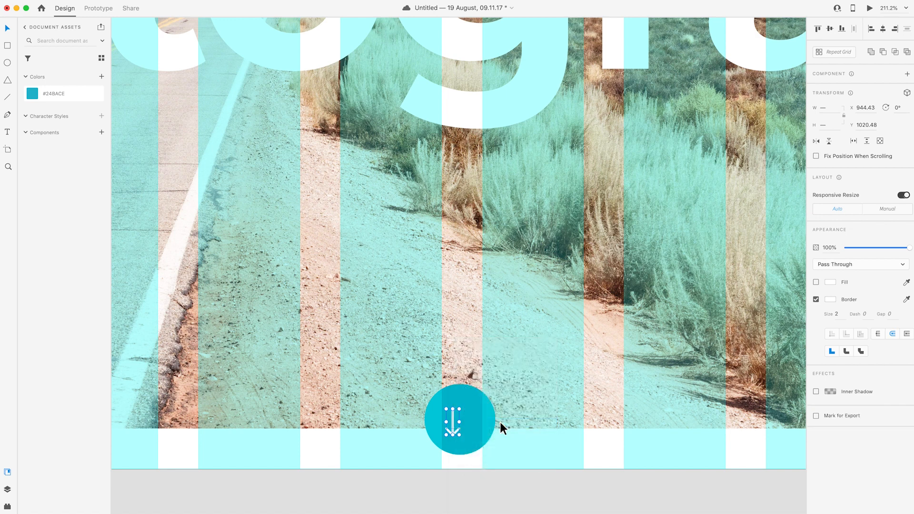
left_click(480, 406, "shift")
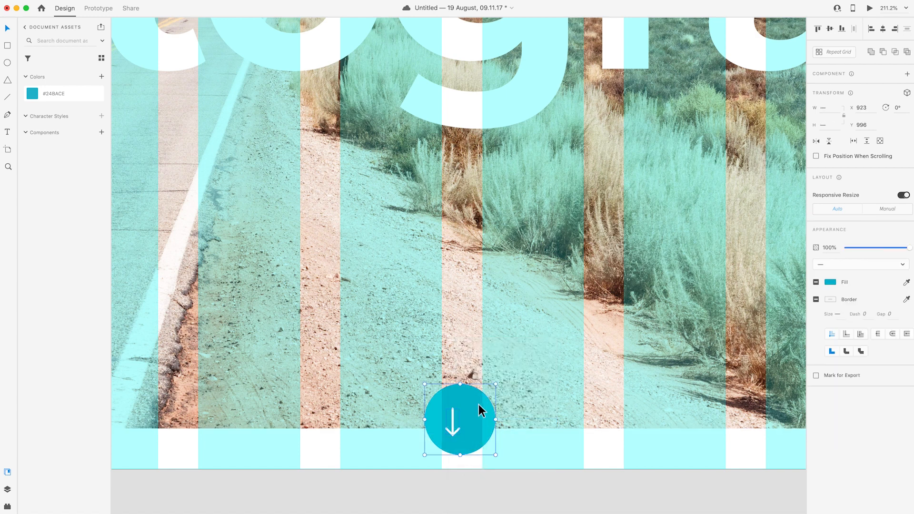
left_click(830, 30)
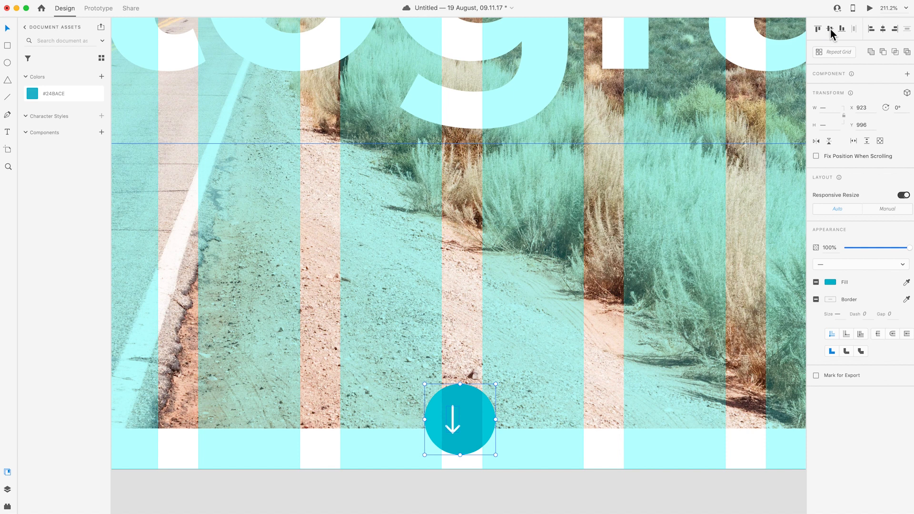
left_click(881, 30)
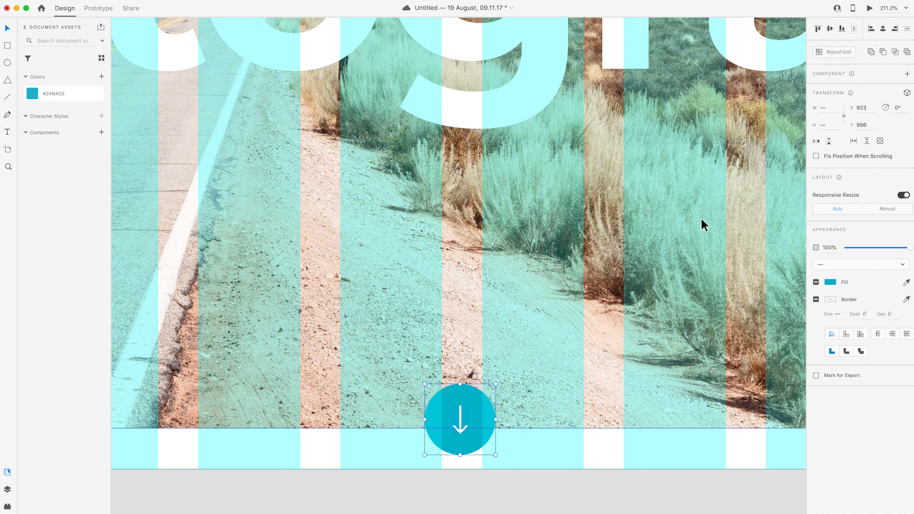
Group the circle with its arrow and move the button down to Y 1005, centred on the hero image's bottom edge
right_click(461, 392)
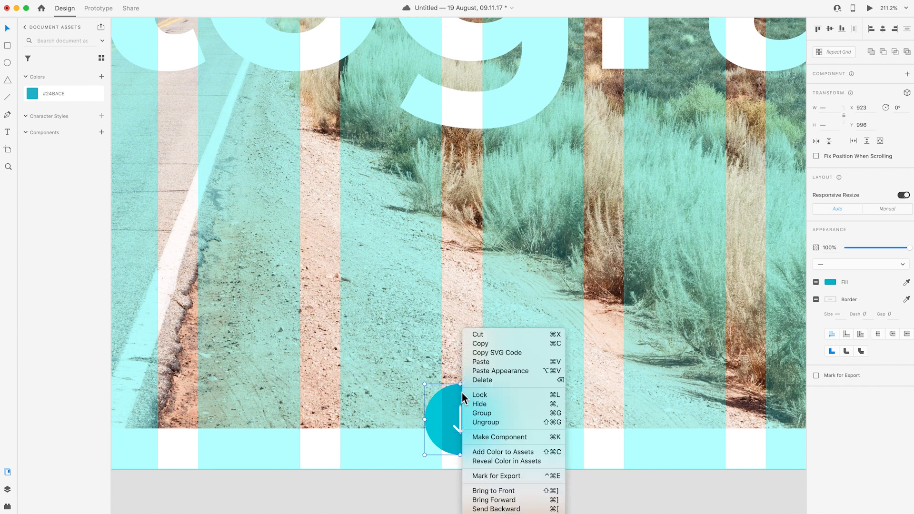
left_click(496, 412)
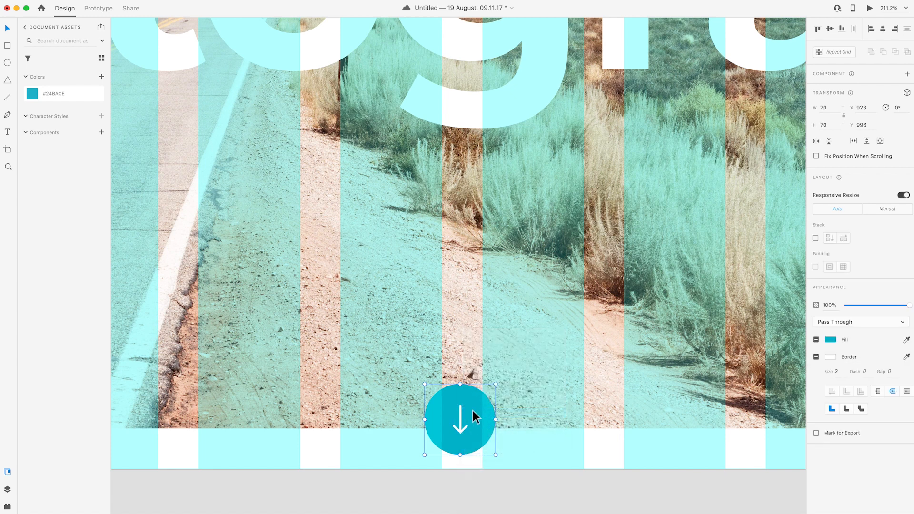
left_click_drag(472, 409, 471, 418)
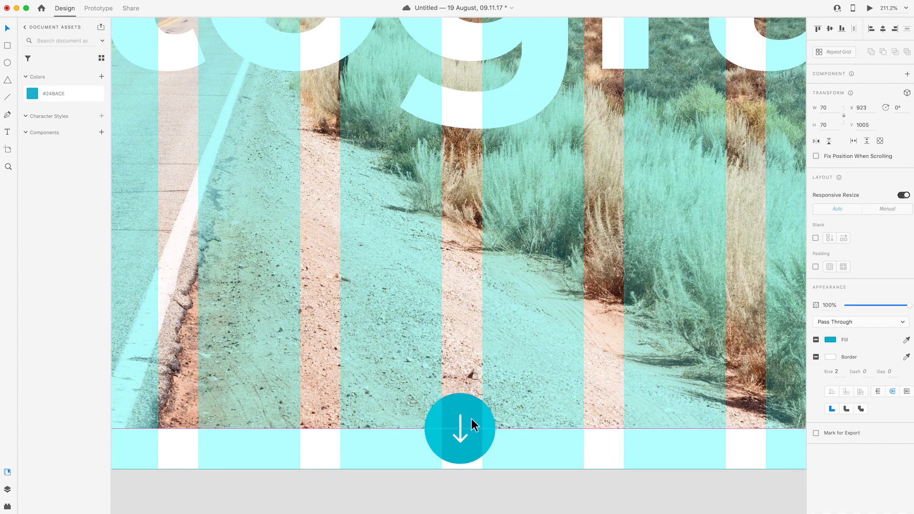
left_click(541, 447)
Draw a text box about 380 wide at X 140, Y 903 over the hero's lower-left area, with font size 18 and placeholder text
key("super+0")
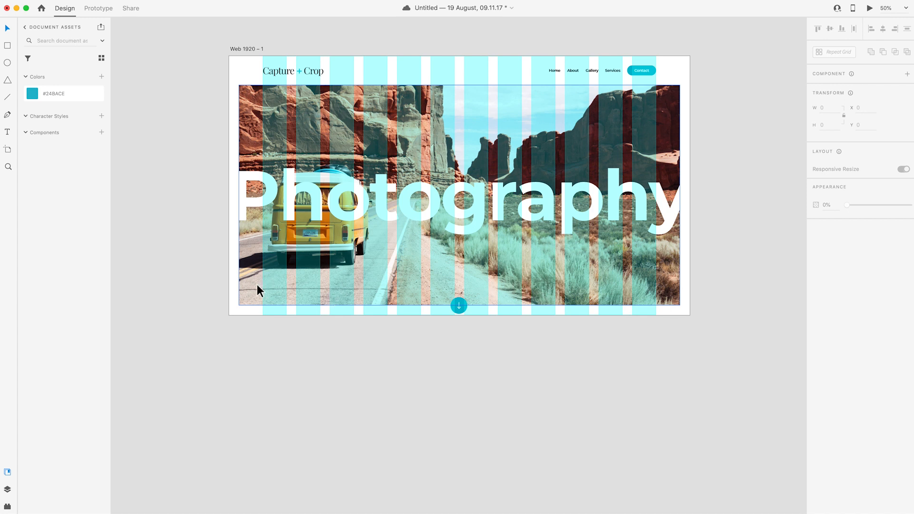
left_click(7, 133)
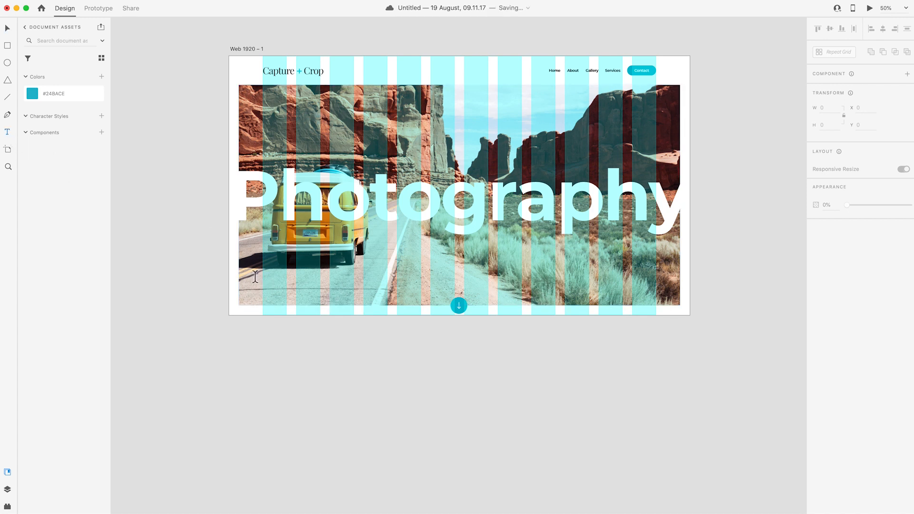
left_click_drag(262, 273, 354, 299)
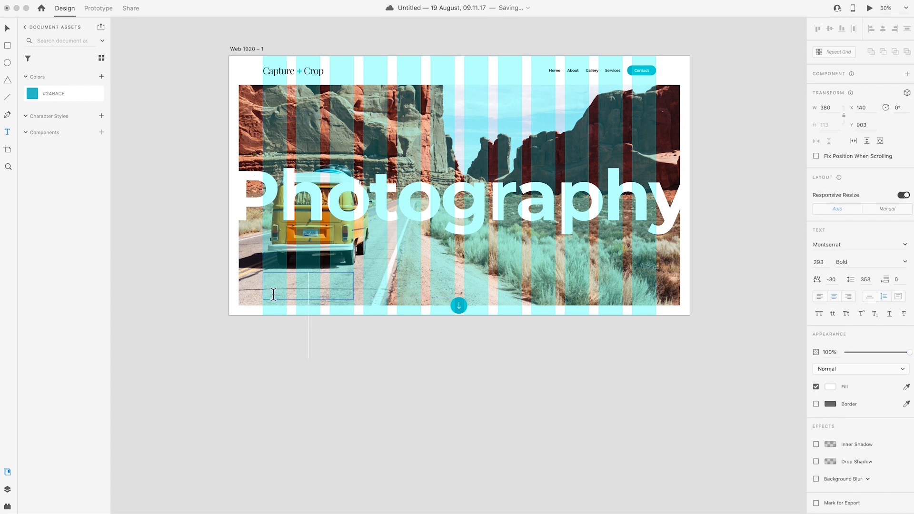
left_click(299, 289)
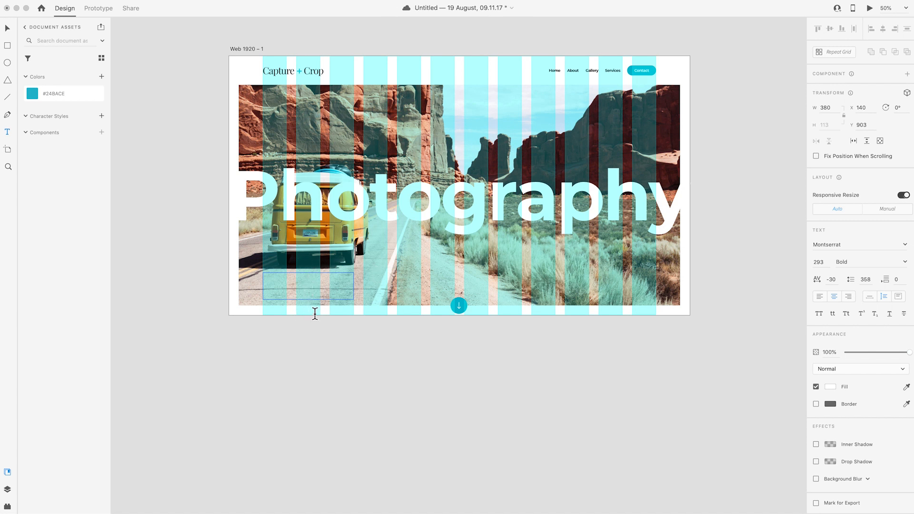
left_click(819, 262)
type("18")
key("Return")
type("asdfd")
Left-align the placeholder text and replace it with "I provide a wide range of services from taking photography, photo editing to video capturing and editing."
double_click(298, 277)
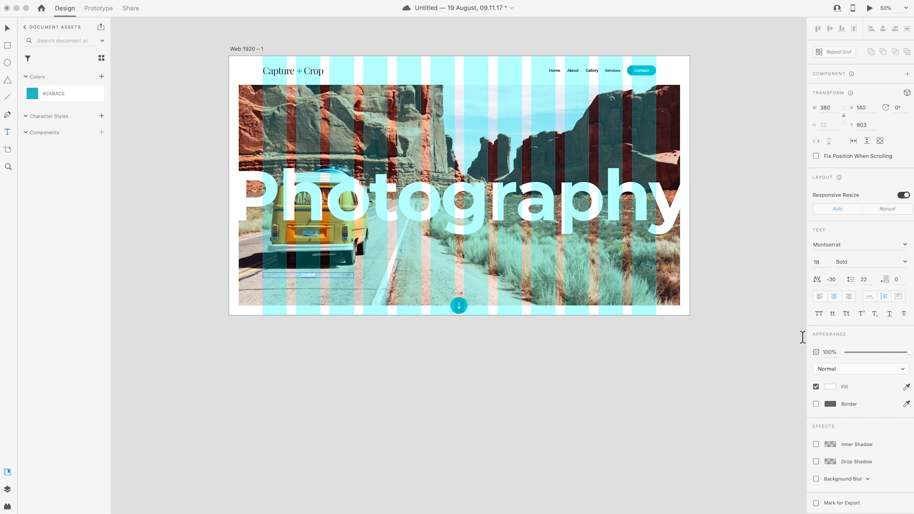
left_click(818, 298)
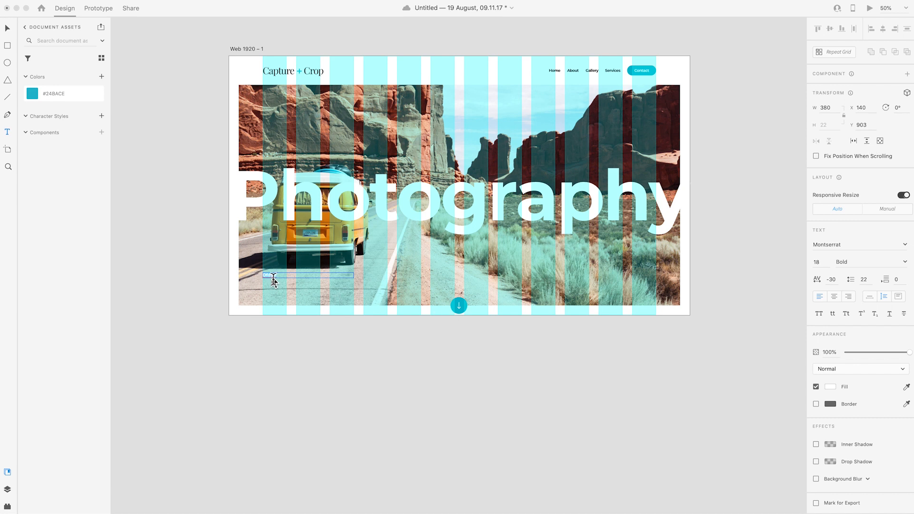
type("I provide a wide range of services from taking photography, photo editing to video capturing and editing.")
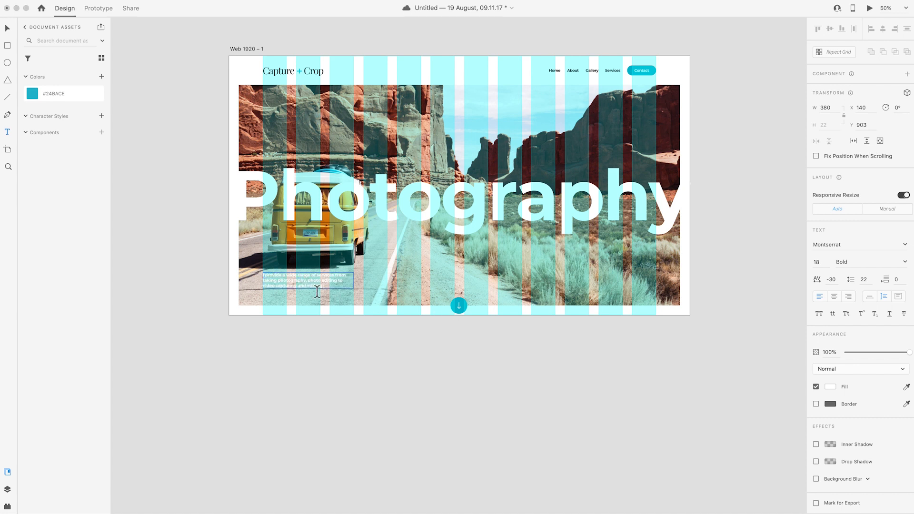
key("Escape")
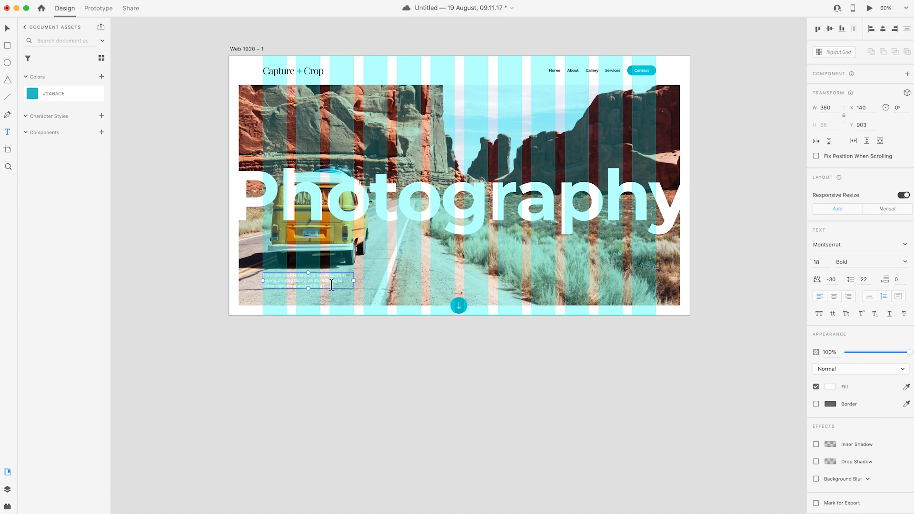
Move the supporting paragraph down to about Y 930, with its left edge on the first grid column at X 140
left_click(7, 28)
left_click_drag(297, 280, 287, 289)
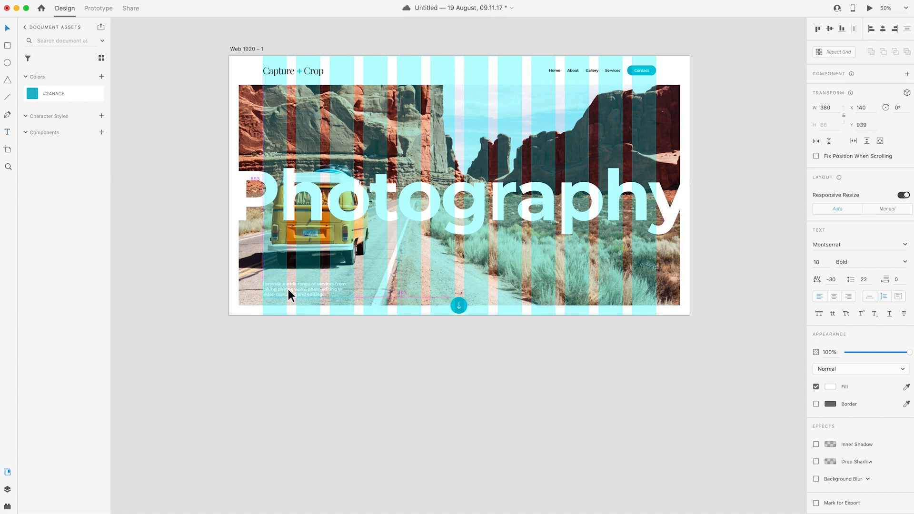
left_click(299, 344)
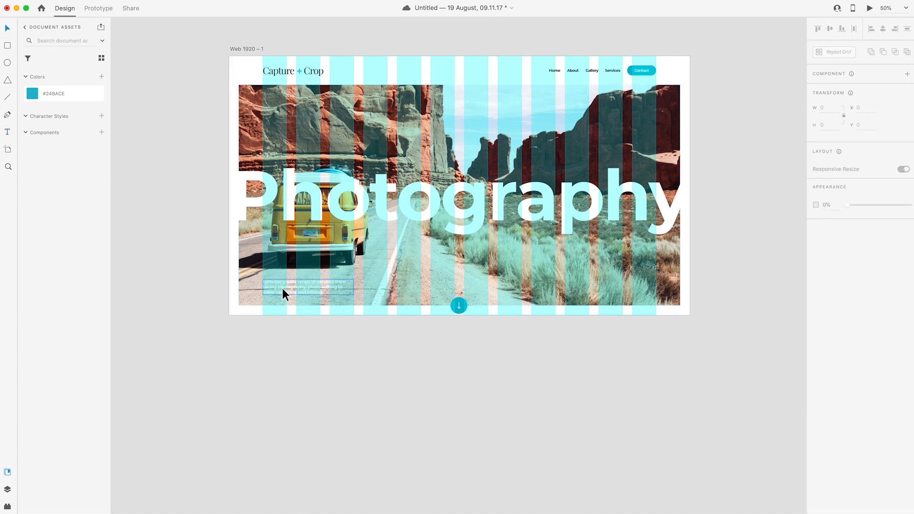
left_click(312, 288)
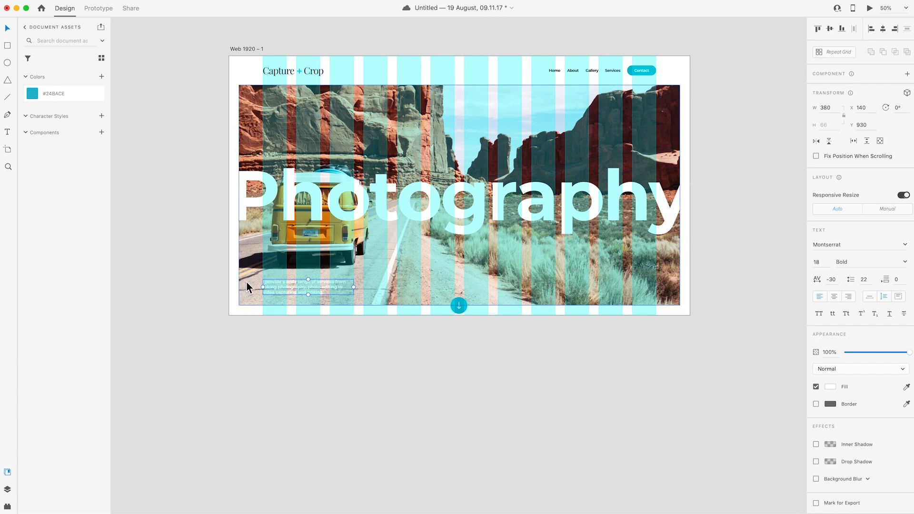
Draw a borderless rectangle 1840 by 210 at X 40, Y 830 across the lower part of the hero image
left_click(9, 48)
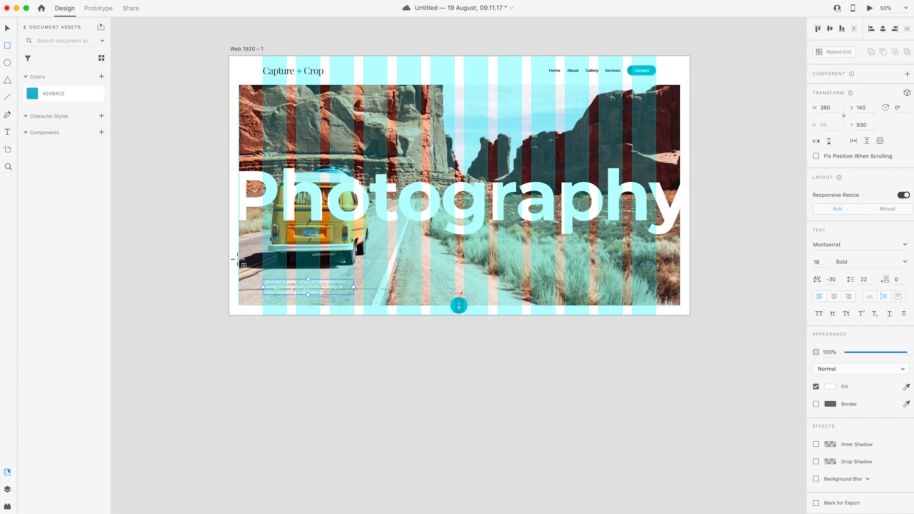
mouse_move(238, 257)
left_mouse_down()
mouse_move(419, 299)
mouse_move(680, 305)
left_mouse_up()
scroll(668, 306, "down", 1)
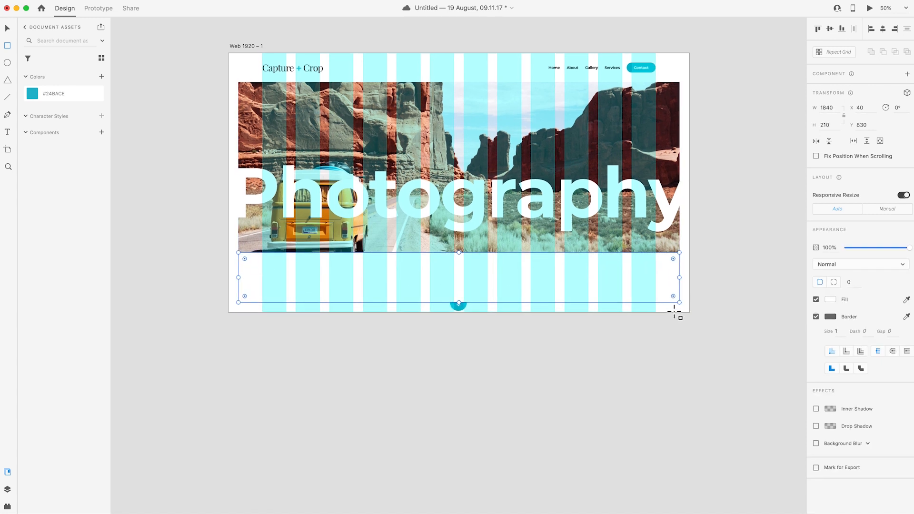
left_click(815, 317)
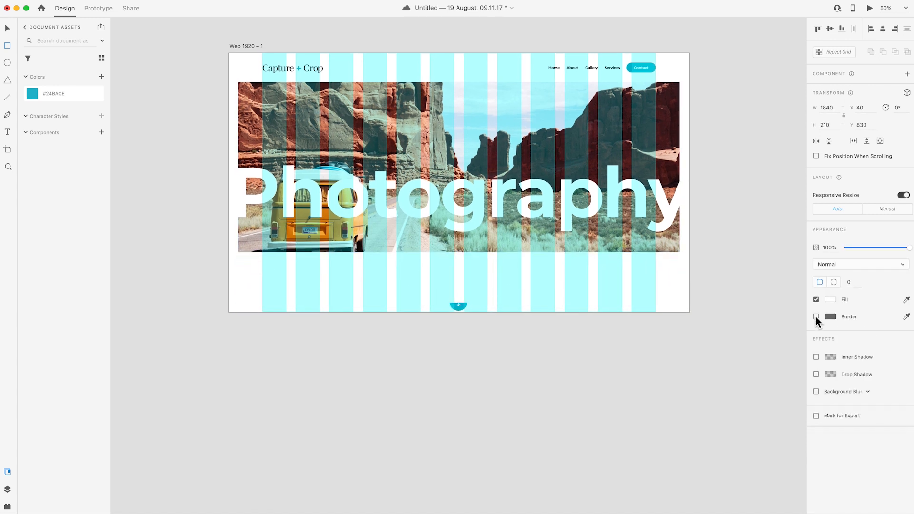
Fill the rectangle with a linear gradient from #000000 at 0% opacity at the top to solid #000000 at the bottom
left_click(832, 299)
left_click(731, 242)
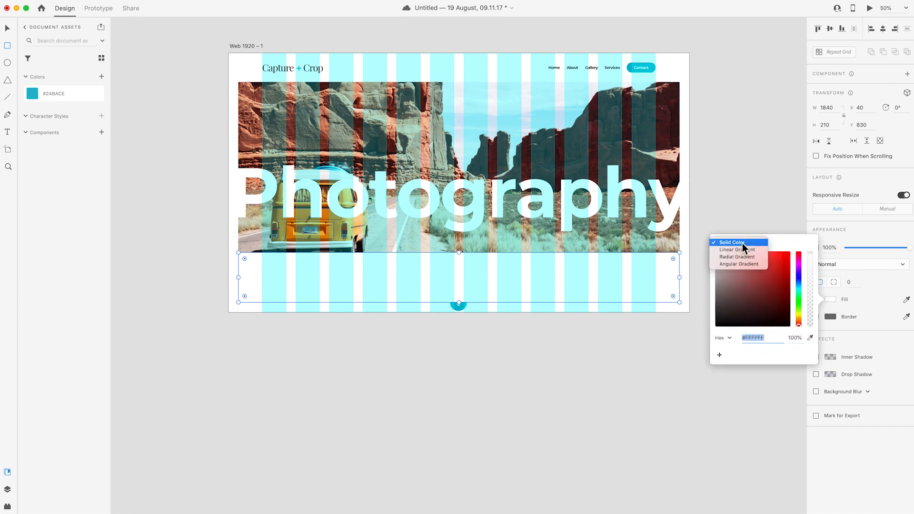
left_click(743, 251)
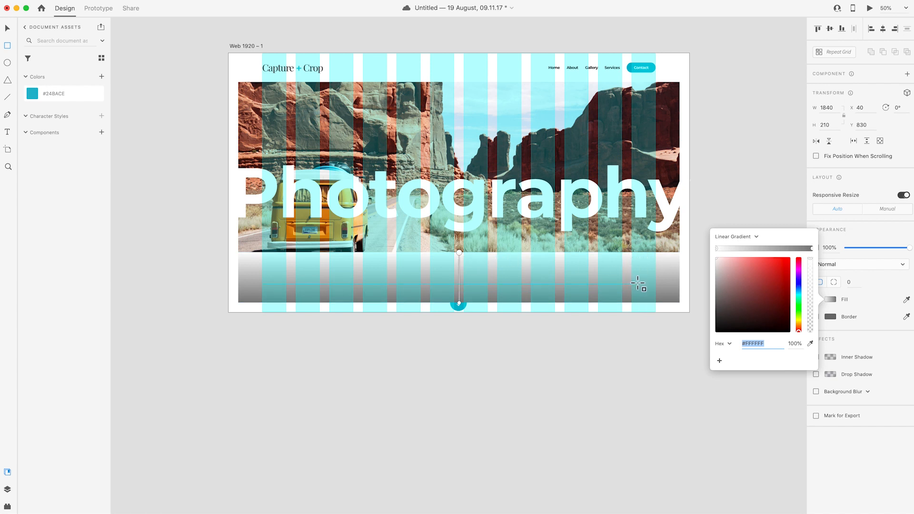
left_click(812, 247)
left_click_drag(758, 294, 696, 352)
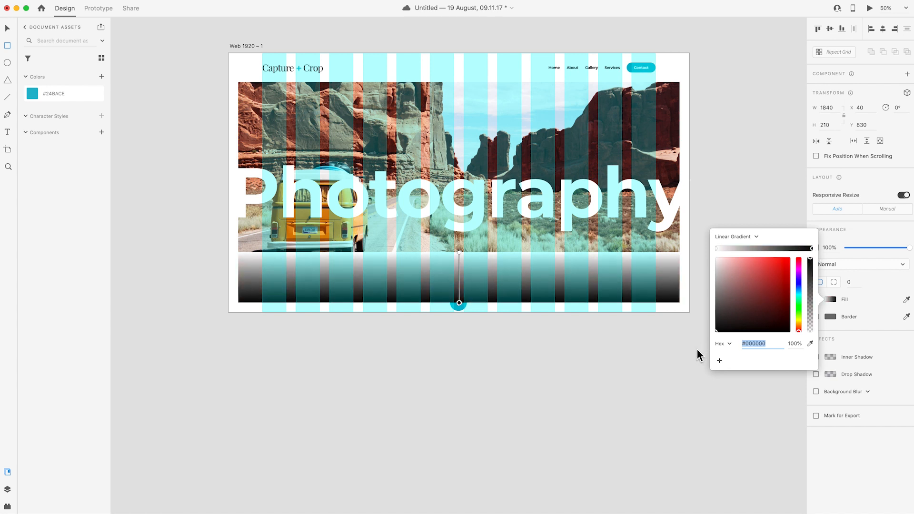
left_click(716, 247)
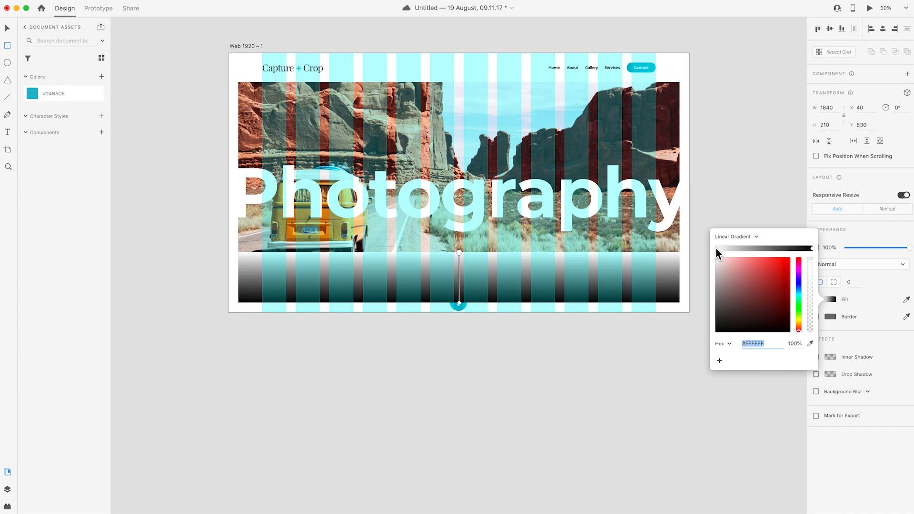
left_click_drag(716, 258, 692, 356)
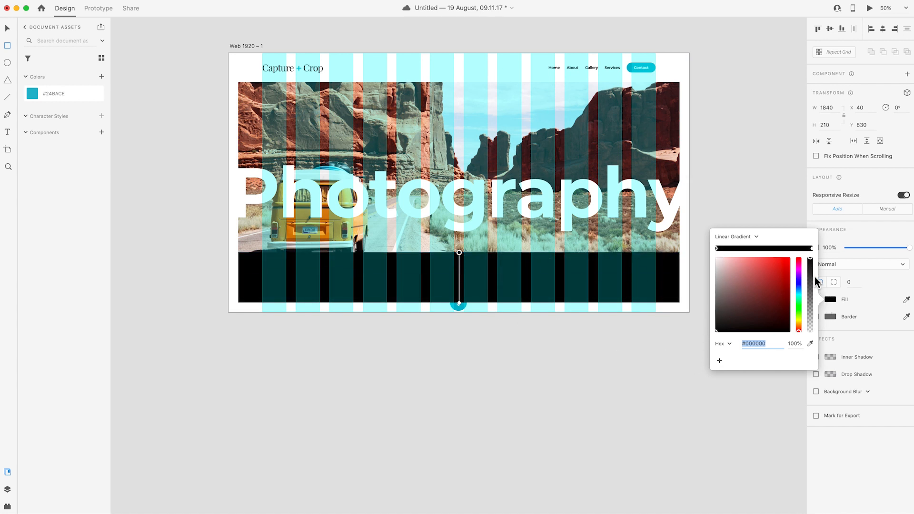
left_click_drag(810, 259, 813, 350)
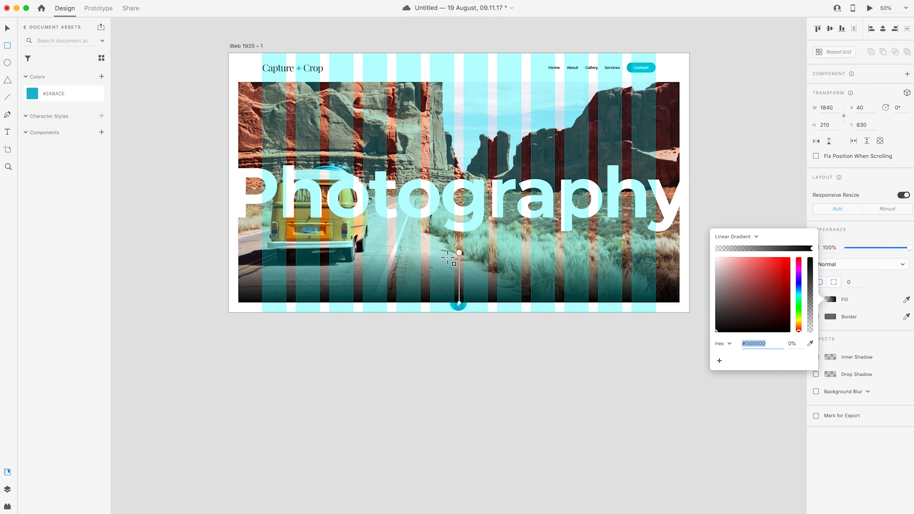
Move the gradient rectangle in the layer order to directly above the hero photo and set its opacity to 25%
left_click(7, 29)
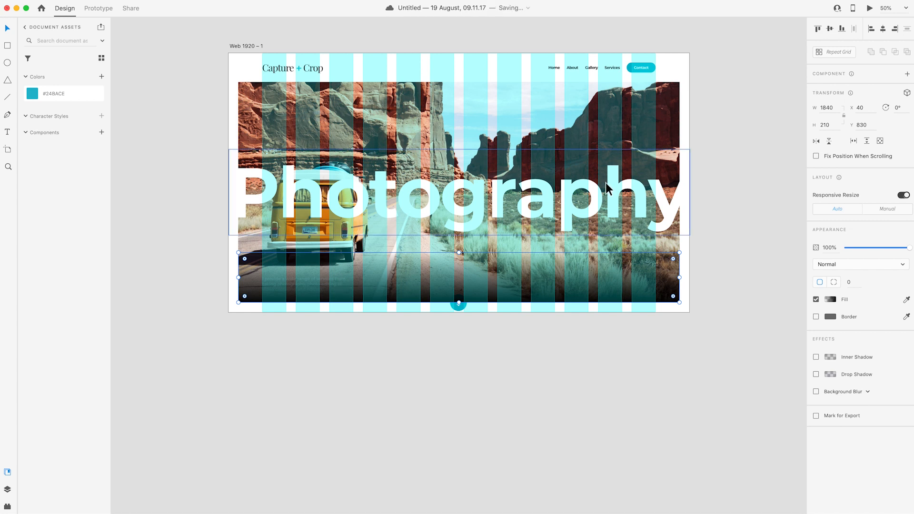
scroll(376, 184, "right", 1)
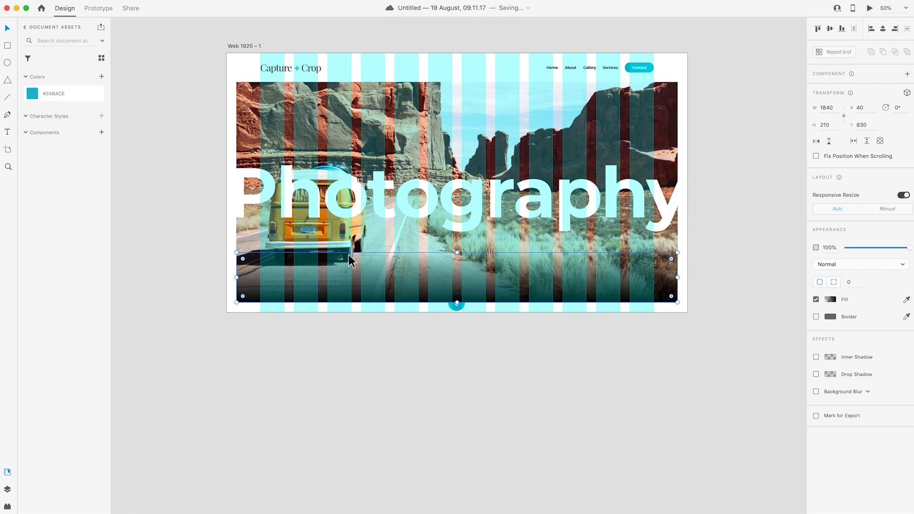
left_click(7, 490)
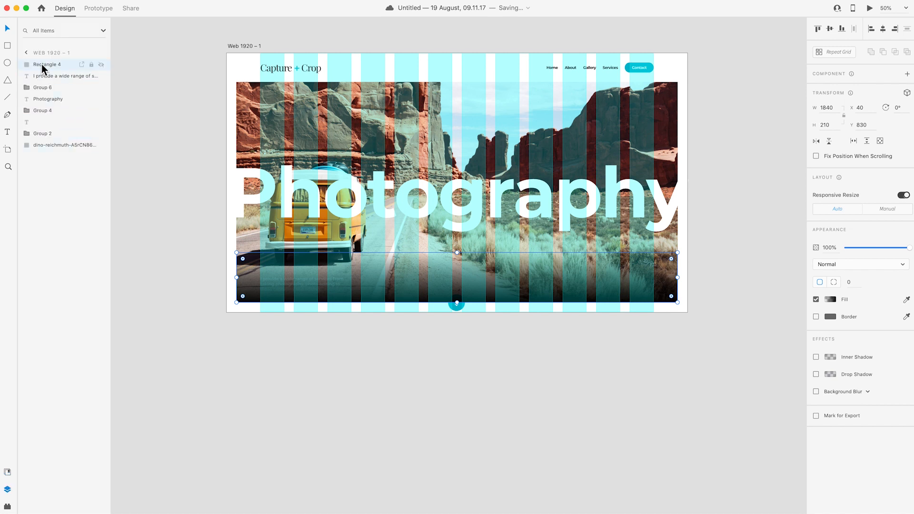
left_click_drag(44, 65, 34, 165)
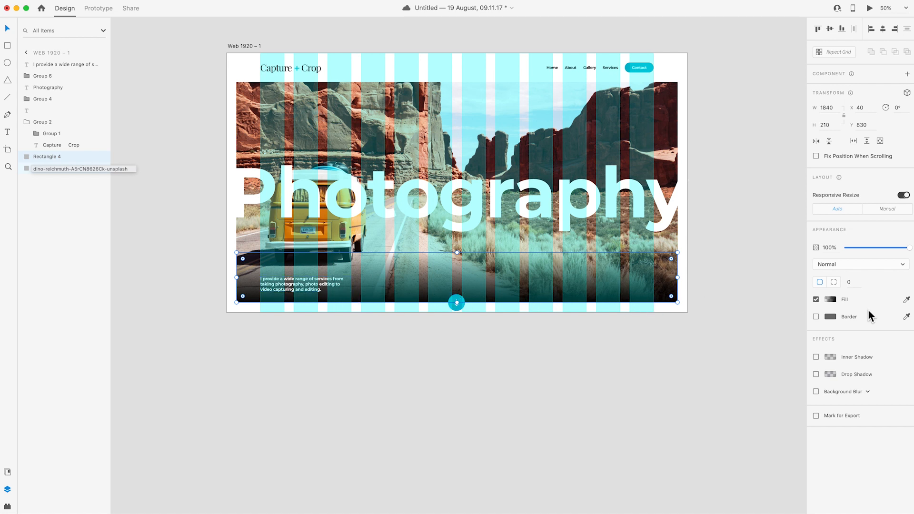
left_click_drag(909, 248, 863, 254)
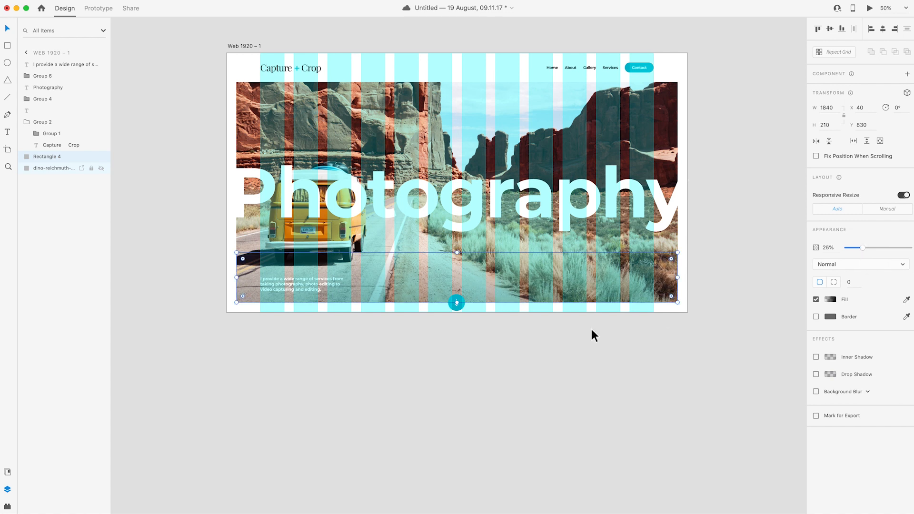
left_click(487, 369)
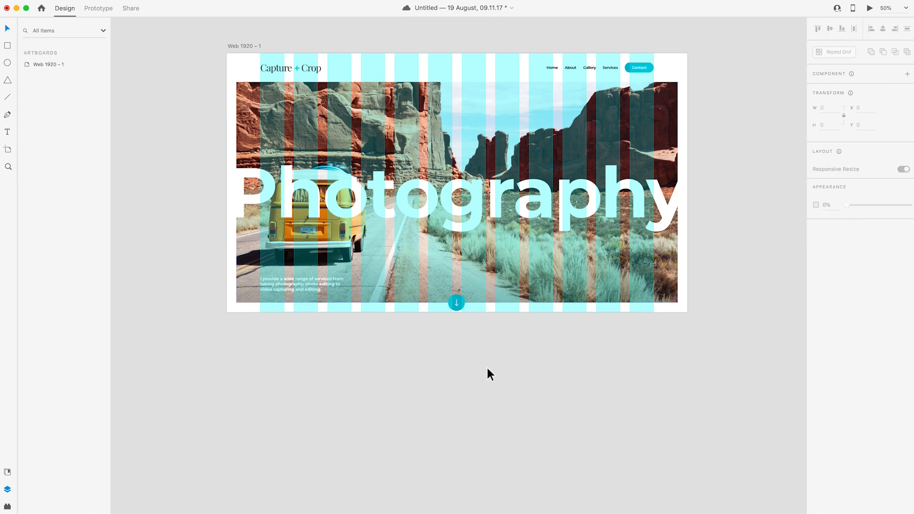
Add a drop shadow with a blur of 15 to the supporting paragraph and compare it on and off
left_click(327, 284)
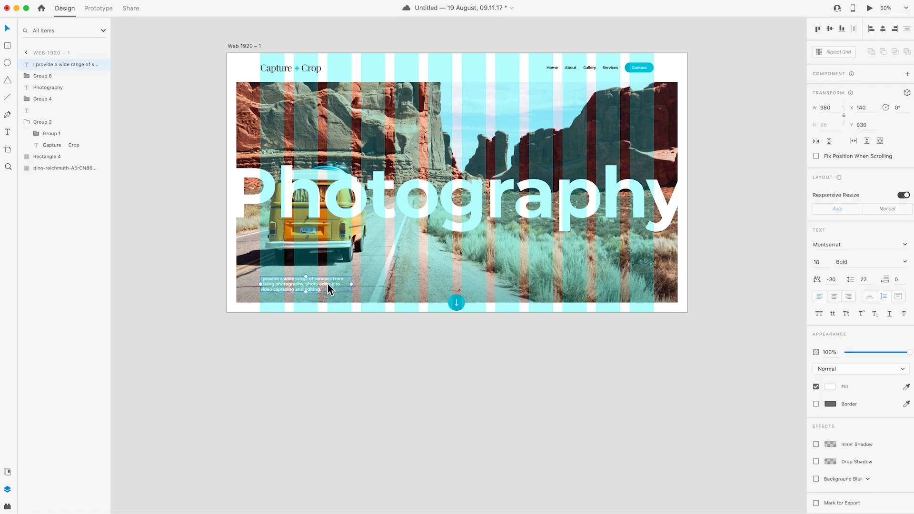
left_click(816, 461)
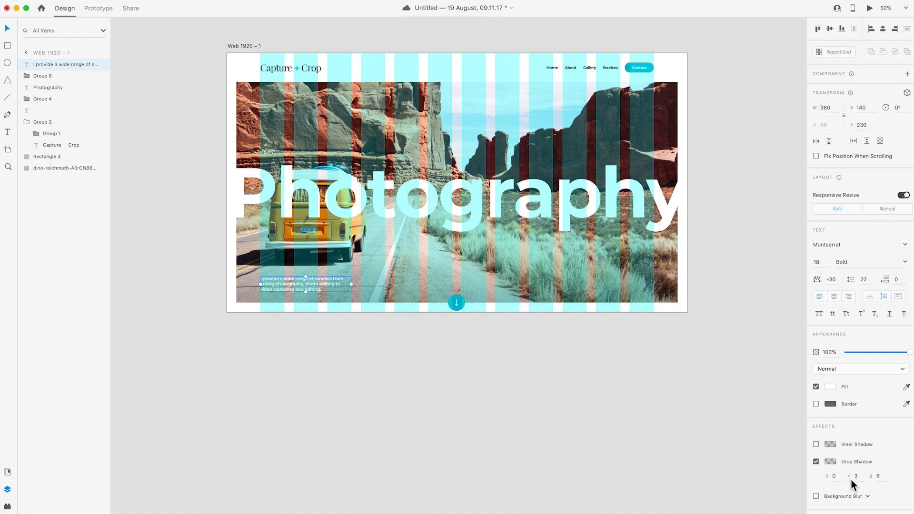
left_click(881, 477)
type("15")
scroll(286, 273, "up", 2)
scroll(286, 276, "up", 5)
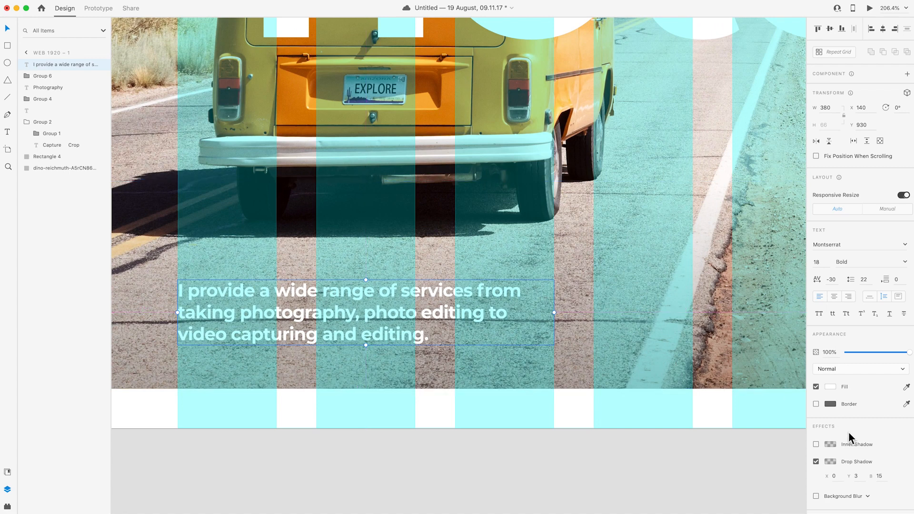
left_click(816, 461)
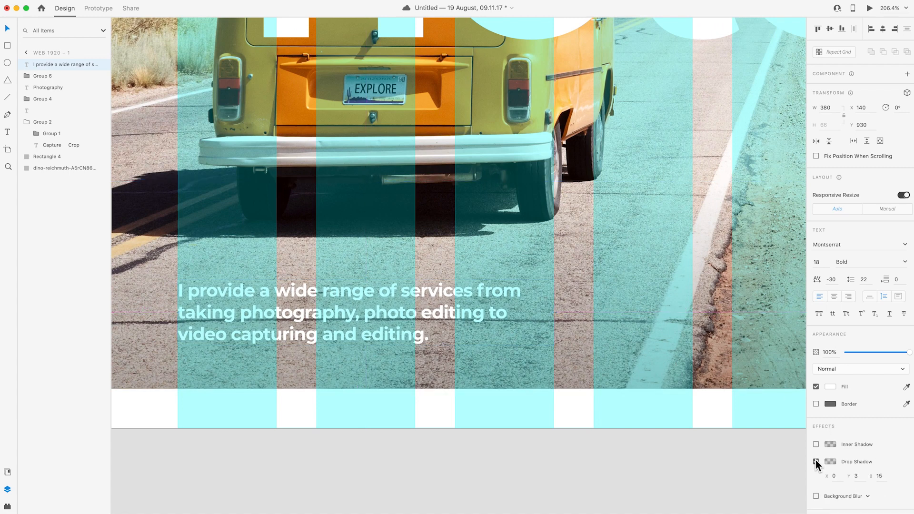
left_click(816, 462)
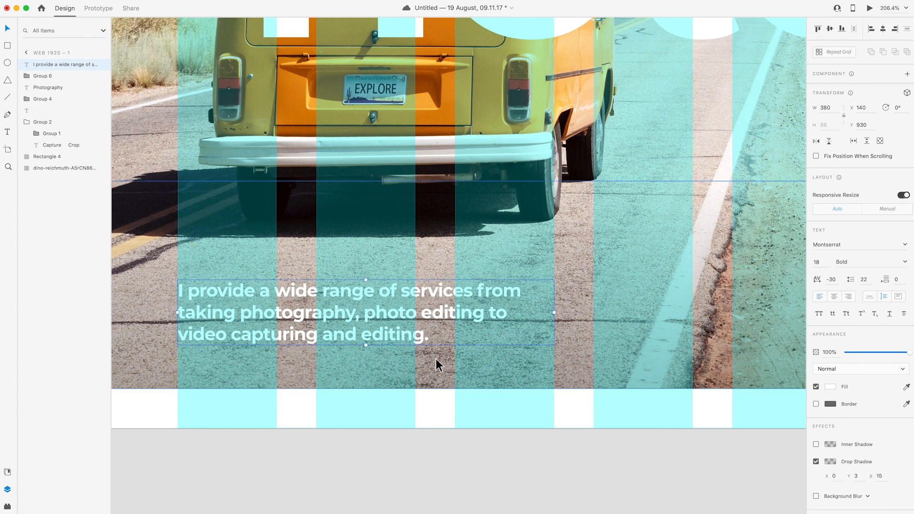
Examine the whole homepage artboard with the gradient overlay and supporting paragraph in place
left_click(435, 362)
key("super+minus")
key("super+minus")
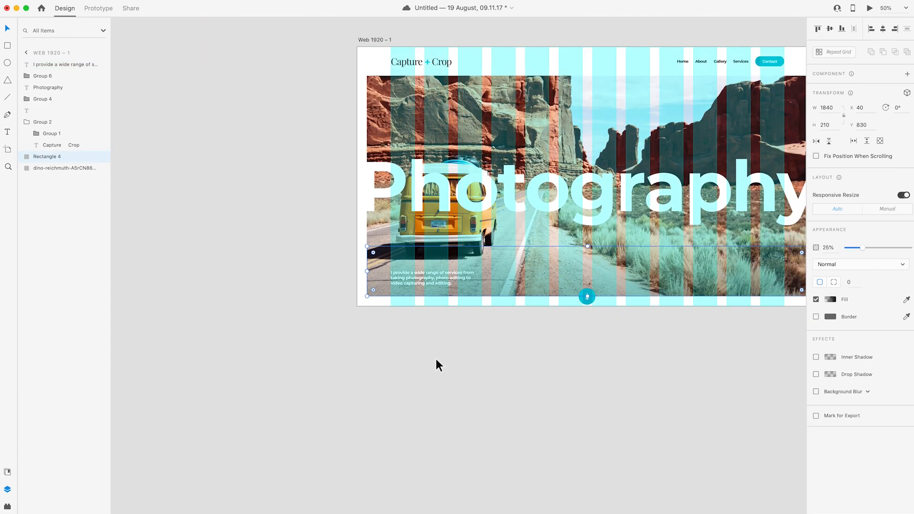
key("super+minus")
key("super+equal")
key("space")
left_click_drag(545, 290, 447, 352)
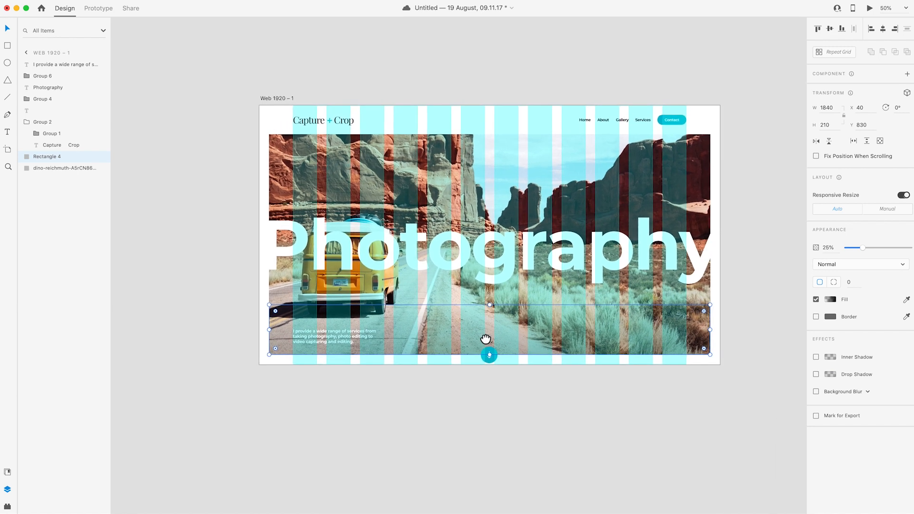
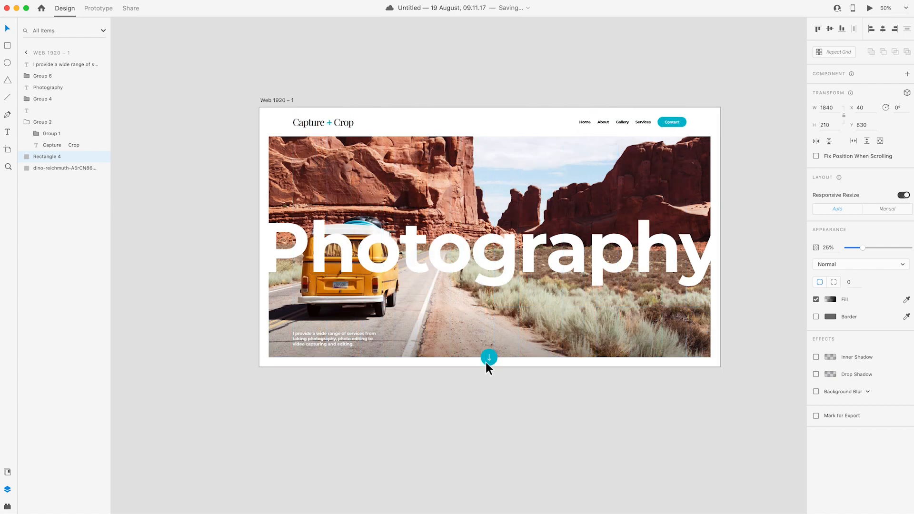
Copy the arrow group inside the scroll-down button and paste it as a separate object on the artboard
scroll(485, 361, "up", 5)
scroll(485, 361, "up", 5)
left_click(496, 355)
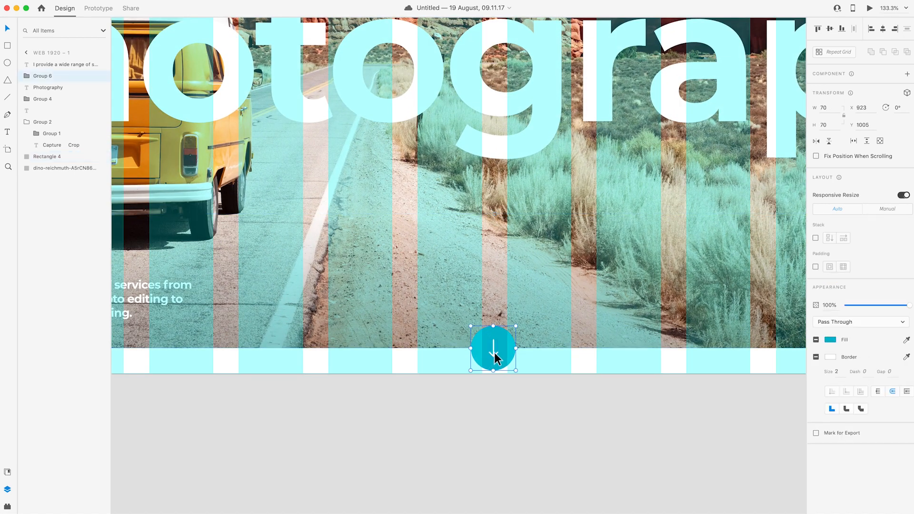
double_click(494, 355)
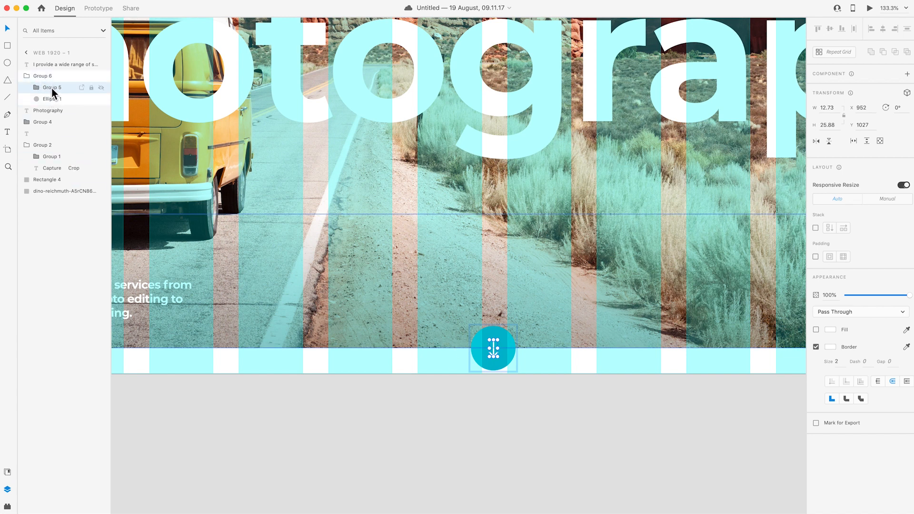
right_click(494, 353)
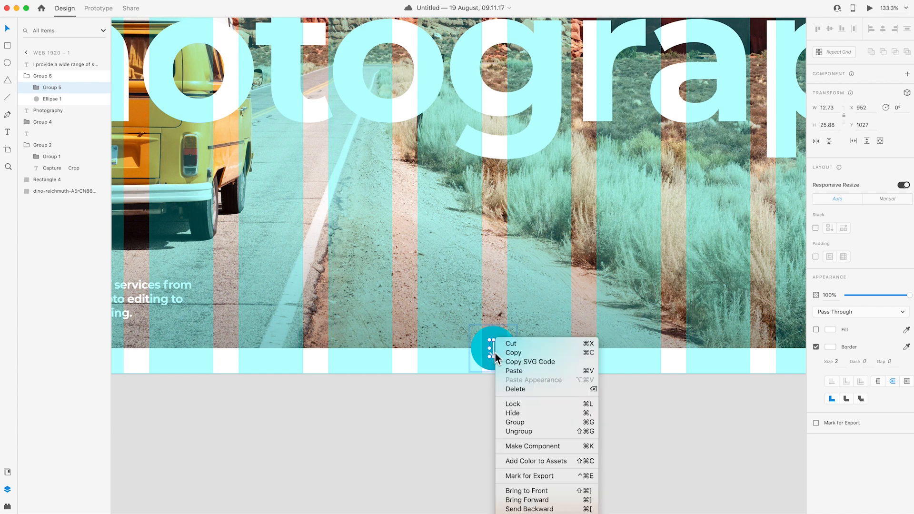
left_click(533, 355)
left_click(578, 359)
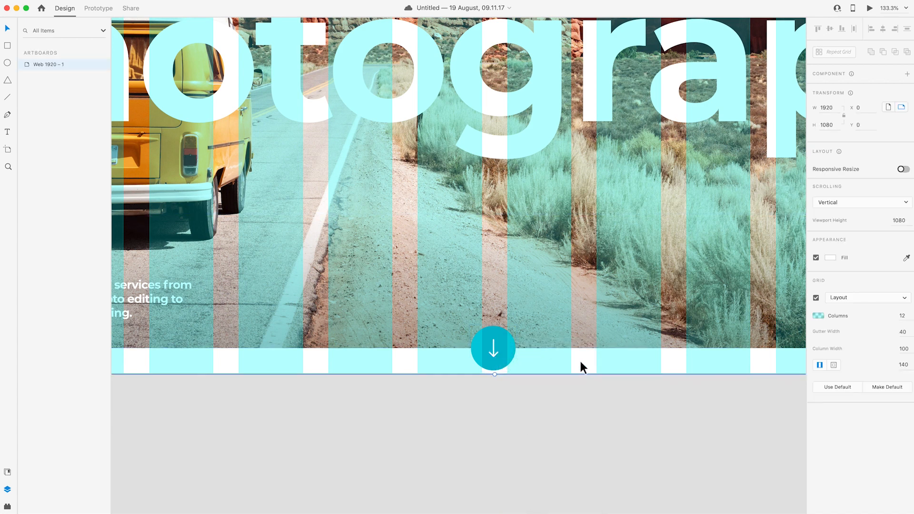
right_click(574, 311)
left_click(607, 343)
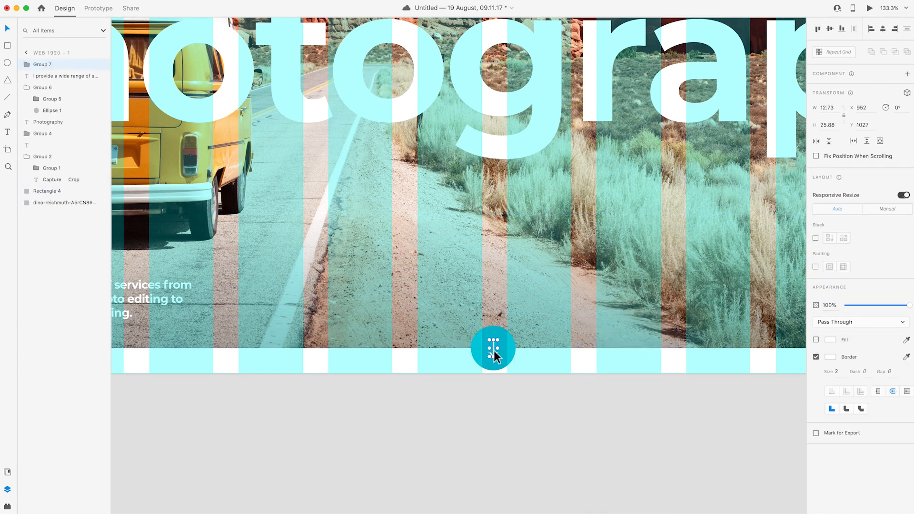
Move the pasted arrow out of the button onto the photo at X 1157, Y 960 and rotate it -90° to point right
left_click_drag(493, 350, 623, 308)
left_click_drag(690, 302, 533, 324)
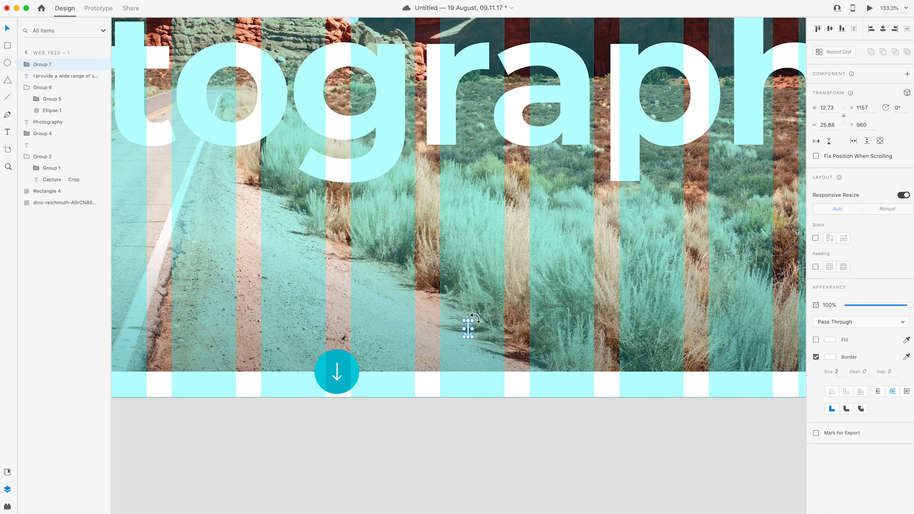
key("super+s")
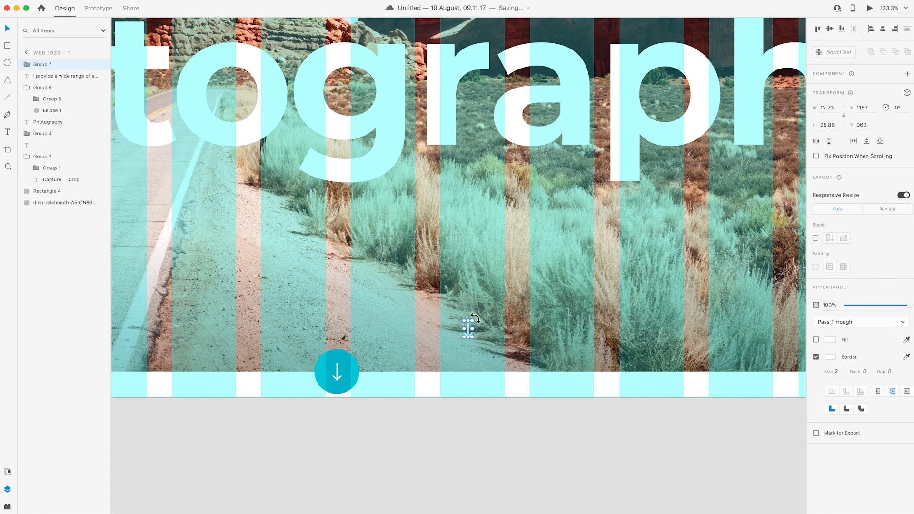
left_click_drag(475, 318, 496, 335)
left_click(521, 354)
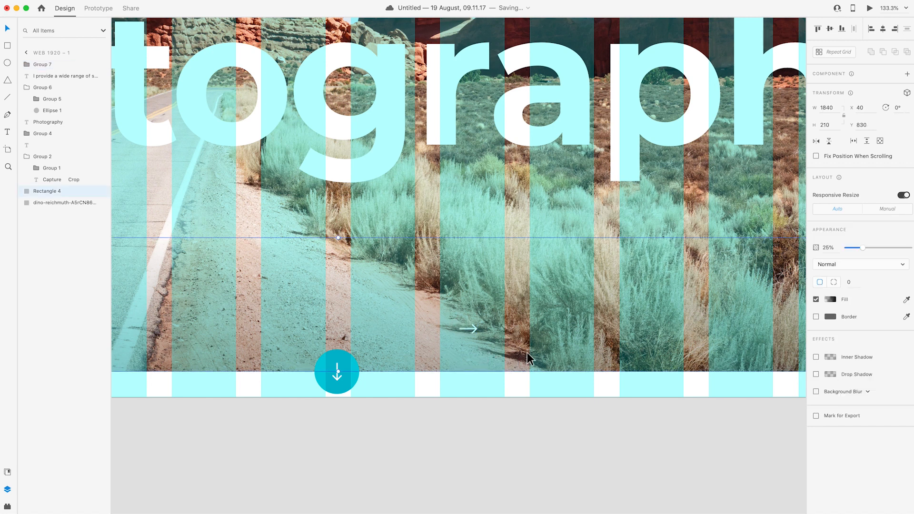
Move the right-pointing arrow to the outer edge of the last grid column near the photo's lower edge, at about X 1754, Y 959
scroll(592, 347, "right", 10)
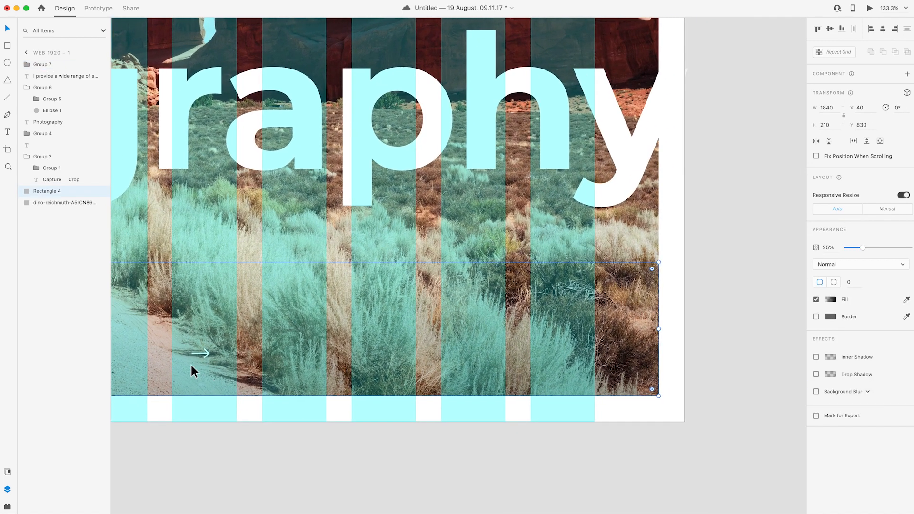
left_click_drag(204, 353, 587, 347)
left_click(516, 359)
left_click(584, 348)
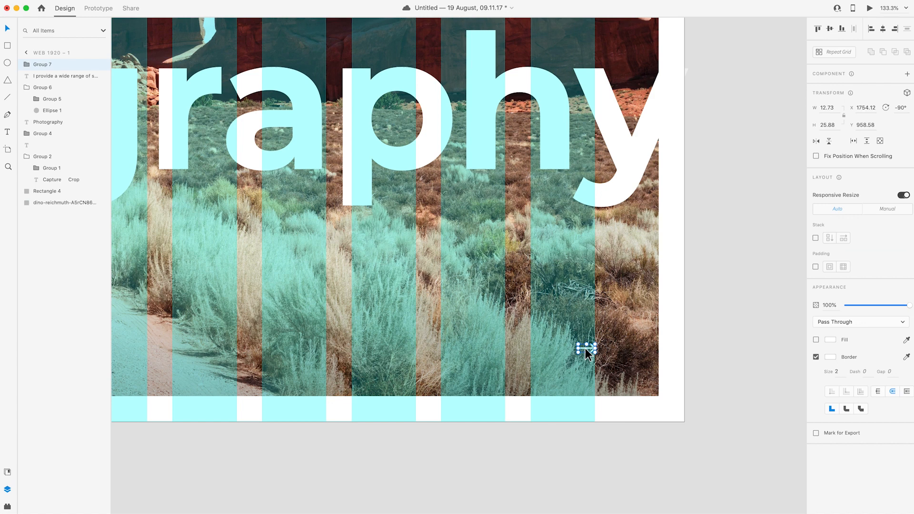
Duplicate the right-pointing arrow, place the copy to its left on the same line and turn it to point left
right_click(584, 347)
right_click(567, 348)
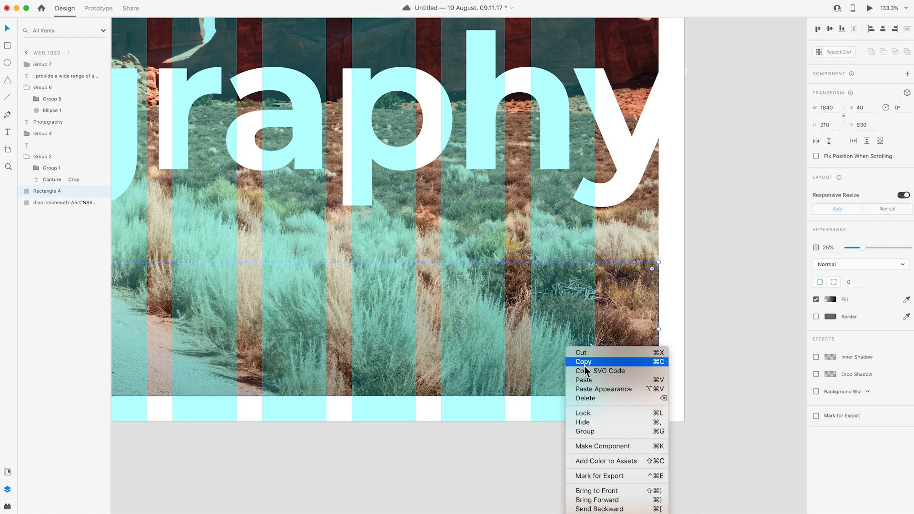
left_click(584, 380)
left_click_drag(589, 350, 509, 351)
left_click(589, 347)
left_click(474, 322)
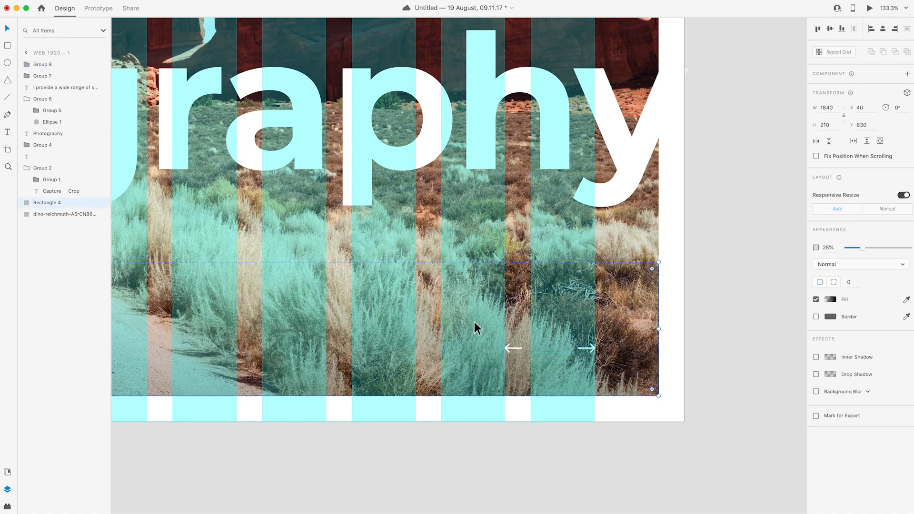
Add a text box about 66 px wide between the two arrows reading "03/08"
scroll(471, 323, "left", 3)
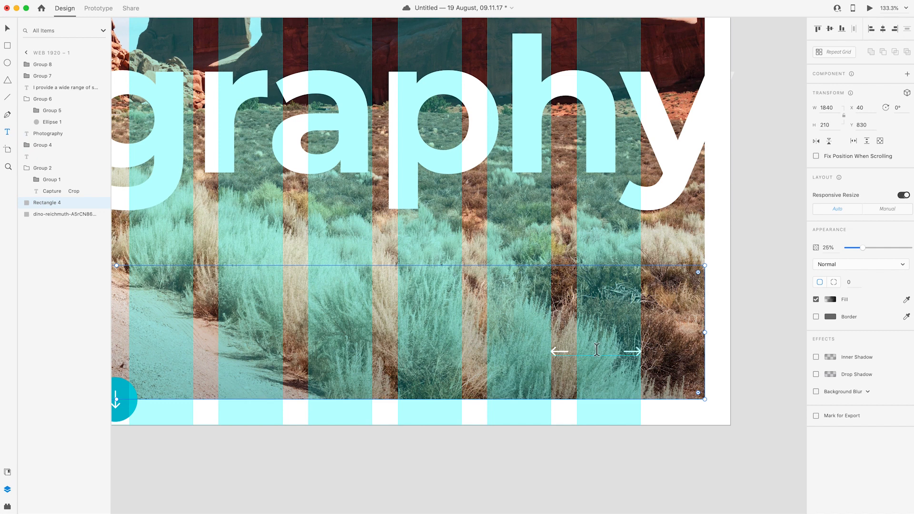
left_click_drag(577, 342, 620, 365)
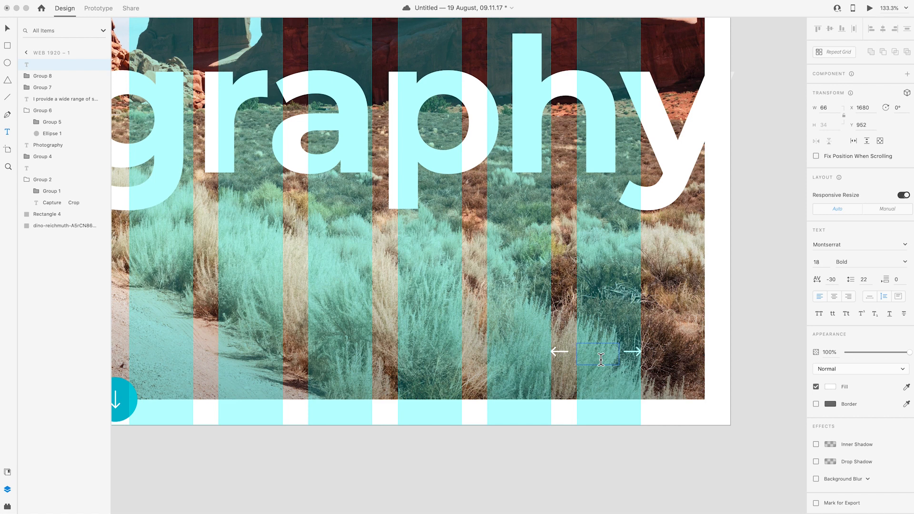
type("03/08")
Lower the white fill of the "/08" part of the counter to 50% opacity
left_click_drag(613, 352, 577, 351)
left_click(831, 386)
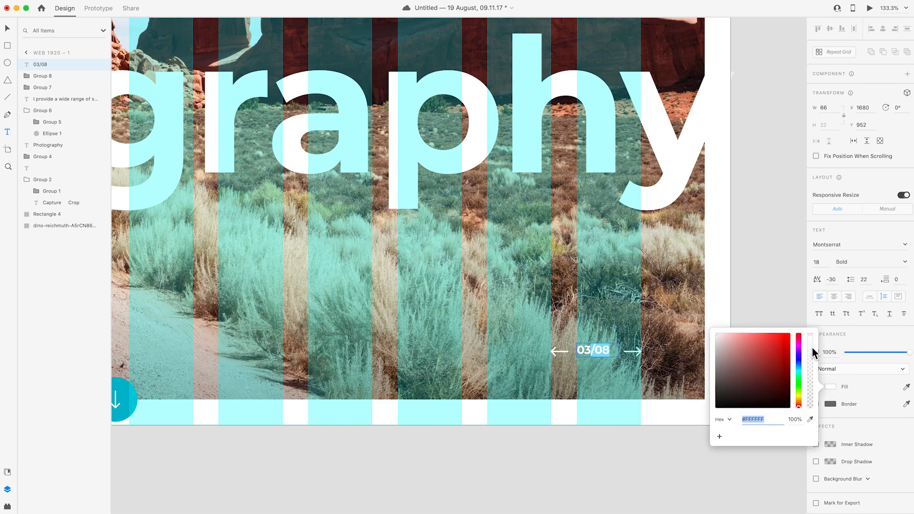
left_click_drag(810, 334, 810, 370)
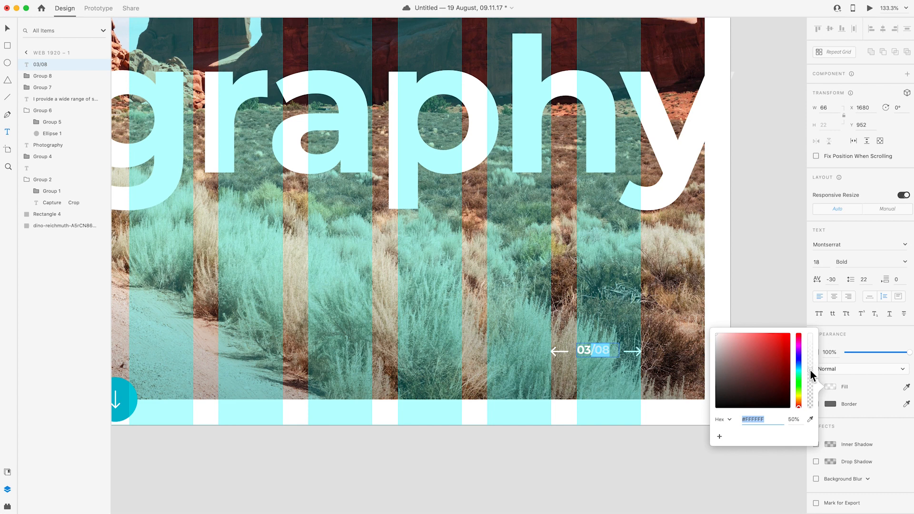
left_click(611, 355)
Select the whole "03/08" counter text and centre-align it
double_click(612, 355)
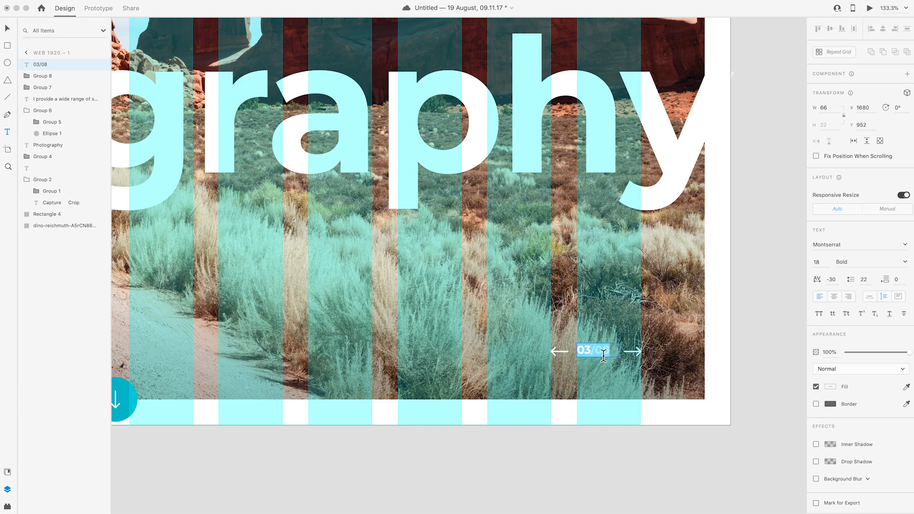
left_click(604, 356)
left_click_drag(615, 352, 568, 354)
left_click(600, 352)
left_click_drag(609, 353, 580, 353)
left_click(833, 296)
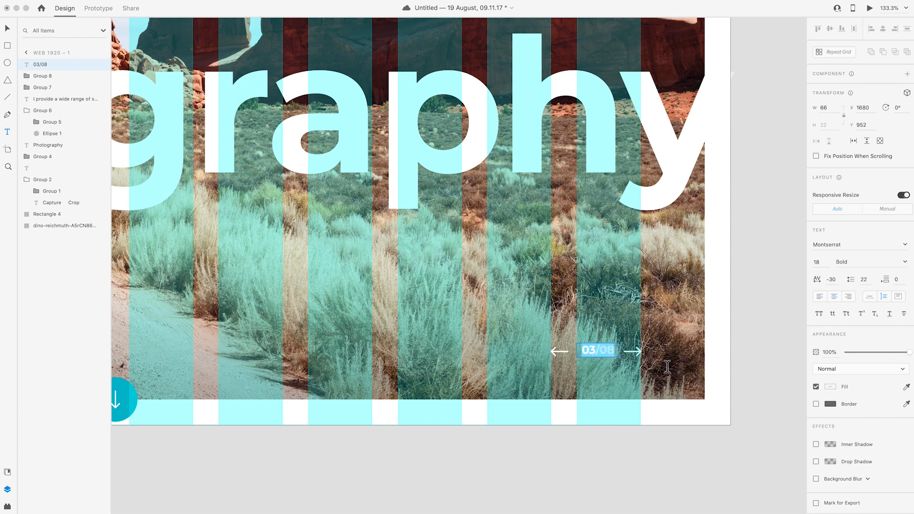
Switch the "03/08" text box to auto width so it fits its content
left_click(599, 353)
key("Escape")
double_click(594, 354)
left_click(10, 30)
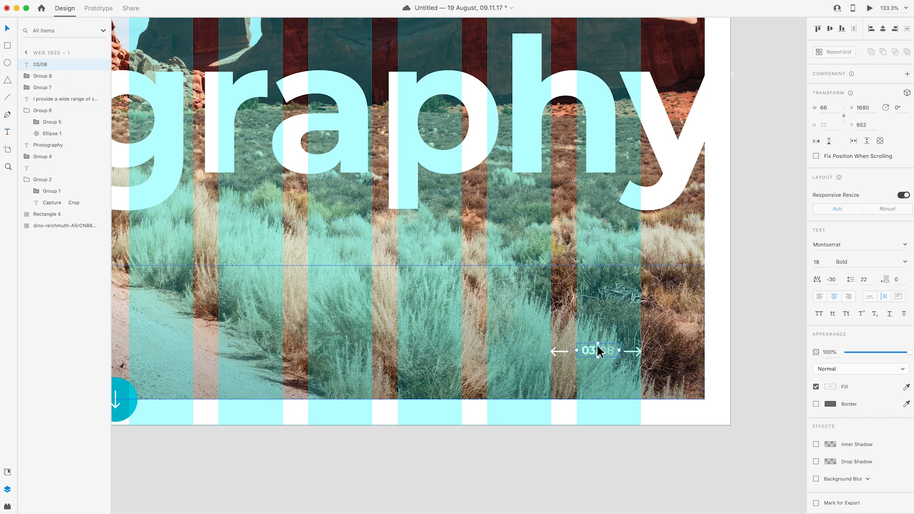
left_click(870, 299)
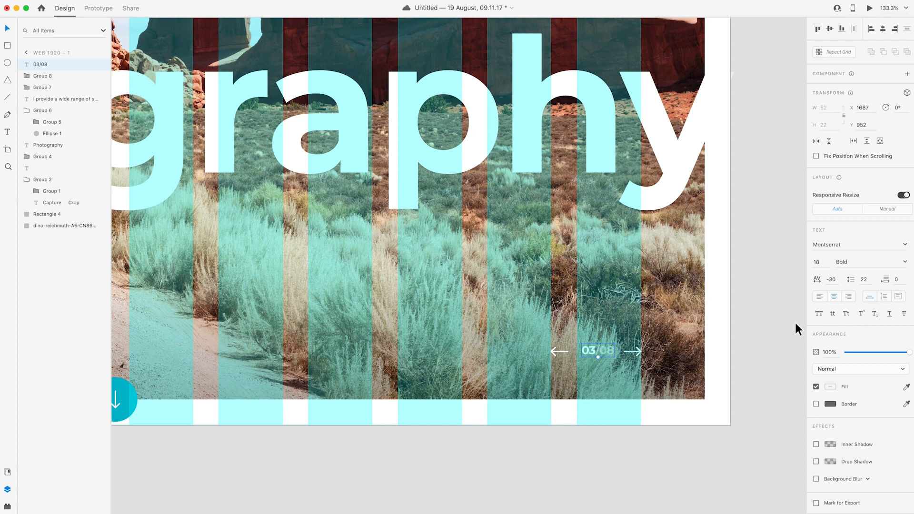
Move the "03/08" counter to X 1692, Y 954 and bring the left-pointing arrow closer so both arrows are evenly spaced around it
left_click_drag(602, 351, 612, 351)
key("shift+Left")
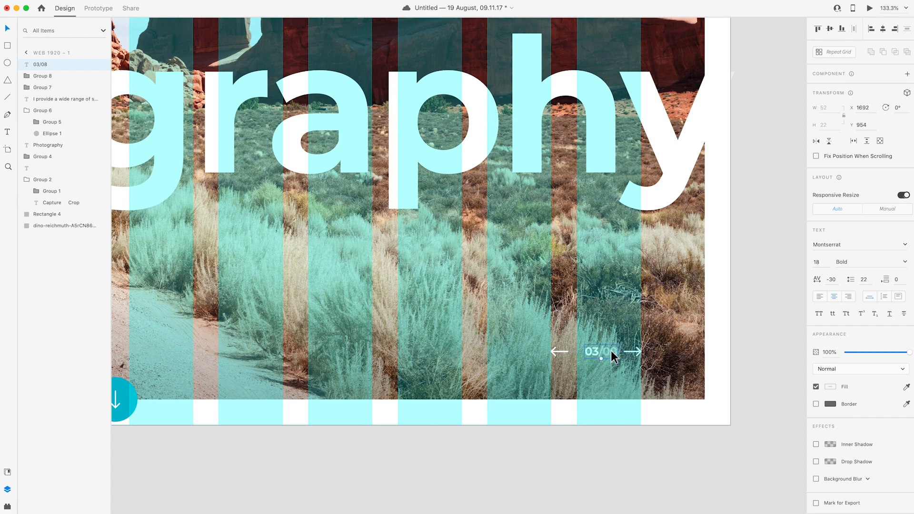
left_click(561, 350)
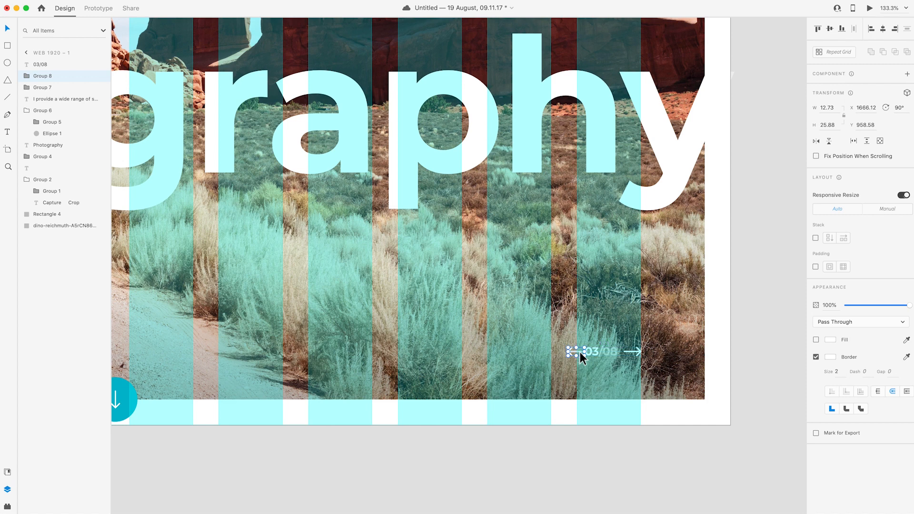
key("shift+Left")
left_click(598, 366)
left_click_drag(574, 378, 674, 366)
left_click_drag(571, 356, 688, 362)
Toggle the layout grid to compare the homepage with and without it, leaving the grid hidden
key("alt")
scroll(633, 359, "down", 10)
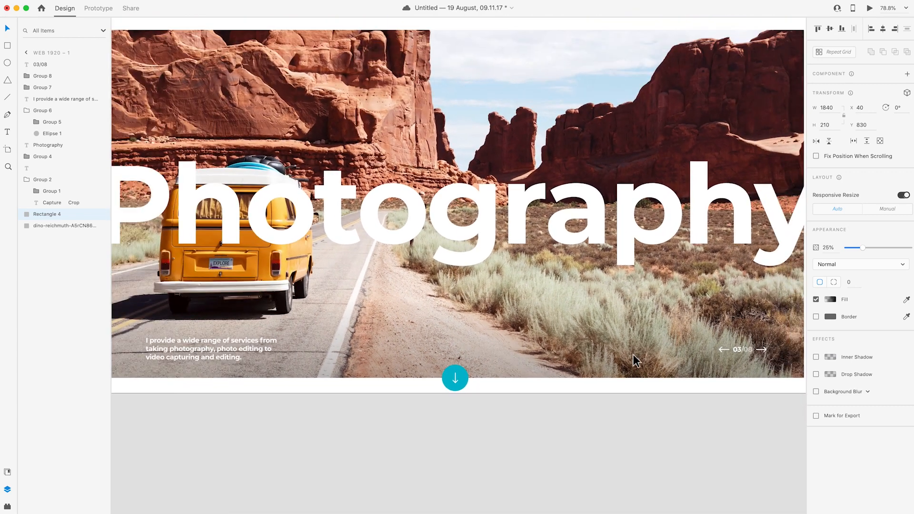
scroll(631, 358, "up", 3)
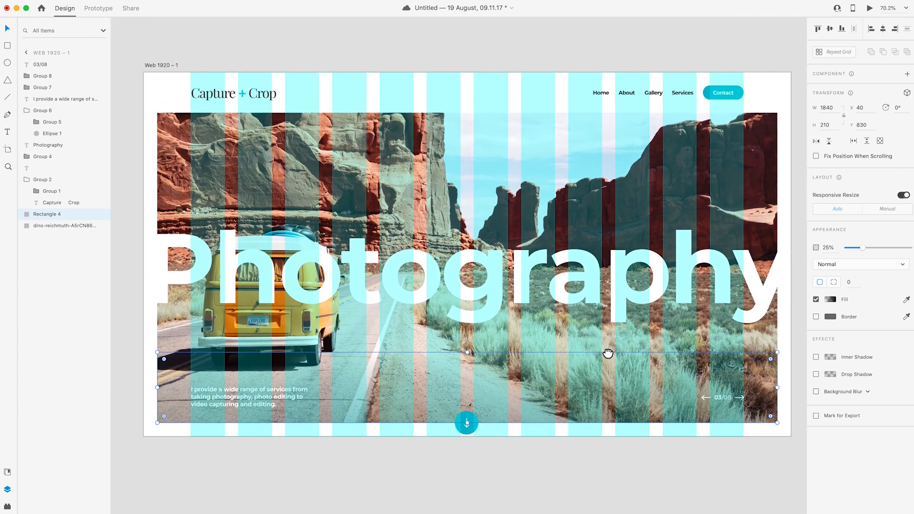
left_click(620, 465)
scroll(667, 344, "down", 1)
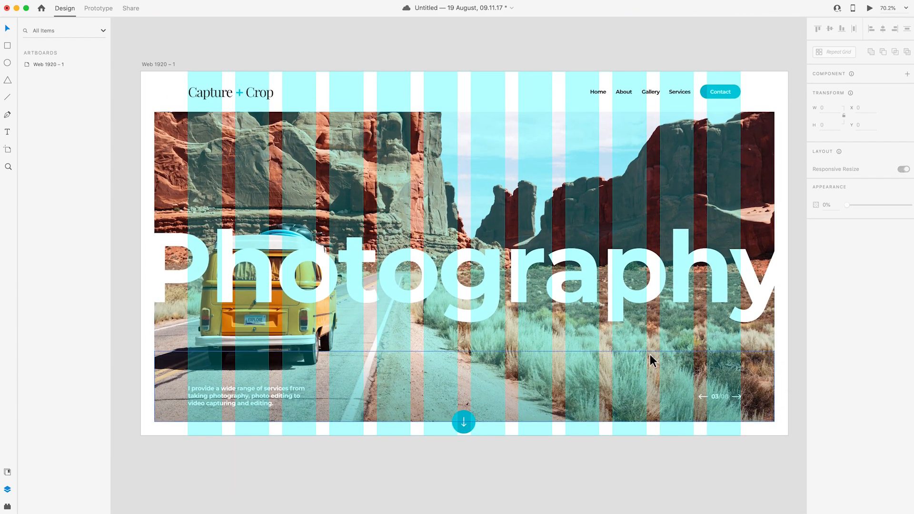
left_click(636, 338)
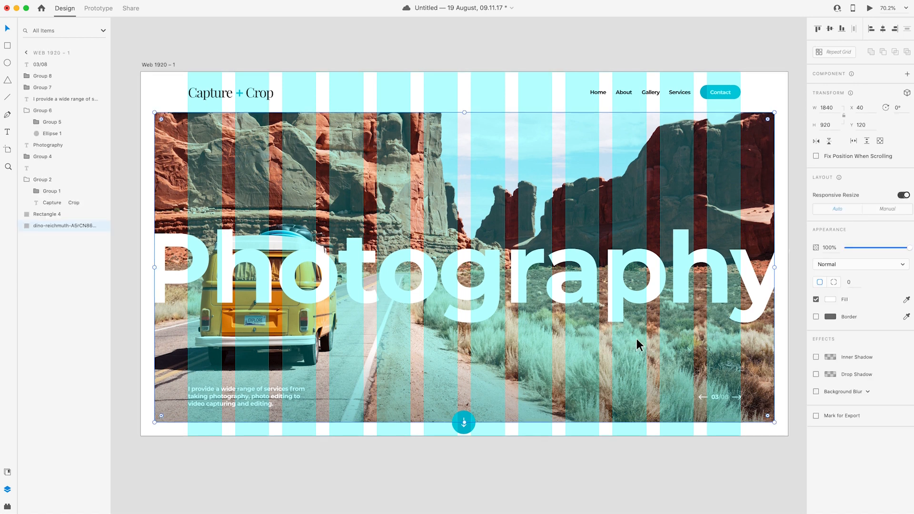
key("super+shift+apostrophe")
key("super+shift+apostrophe")
key("super+shift+apostrophe")
key("super+shift+apostrophe")
key("super+shift+apostrophe")
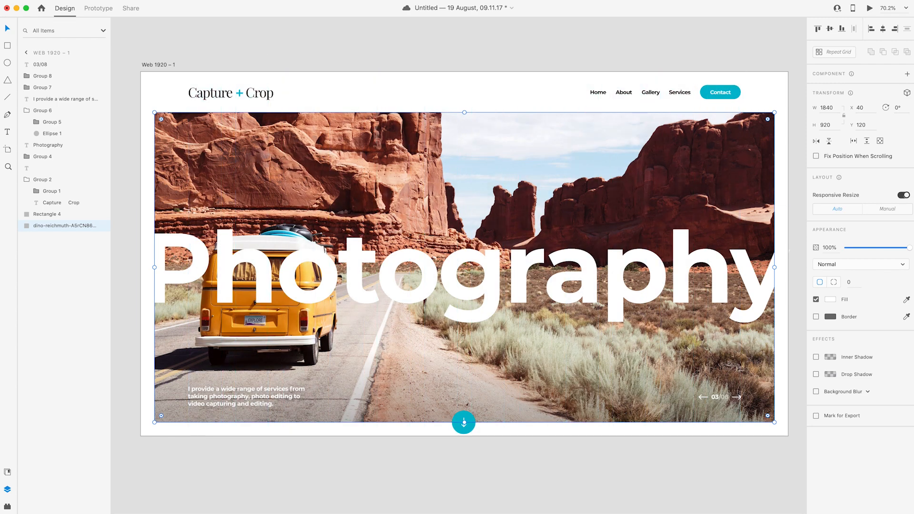
Show the layout grid once more and hide it again
left_click(107, 0)
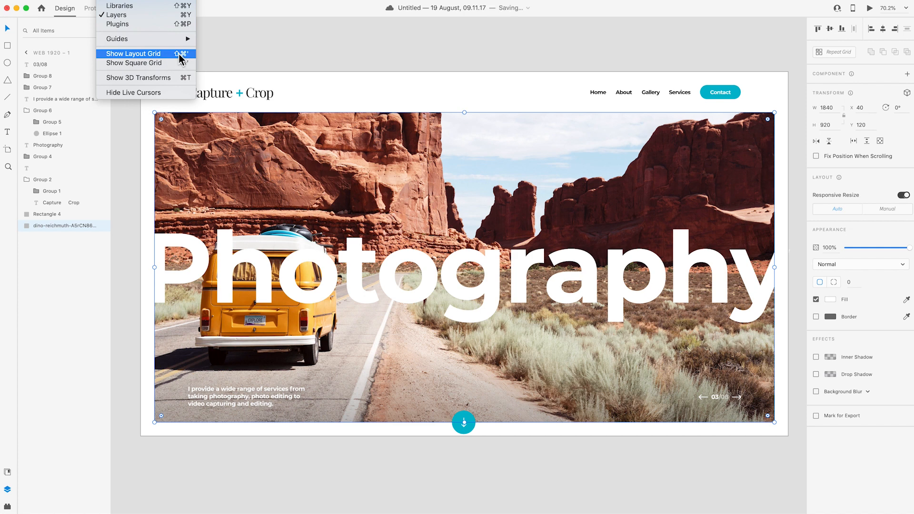
left_click(181, 54)
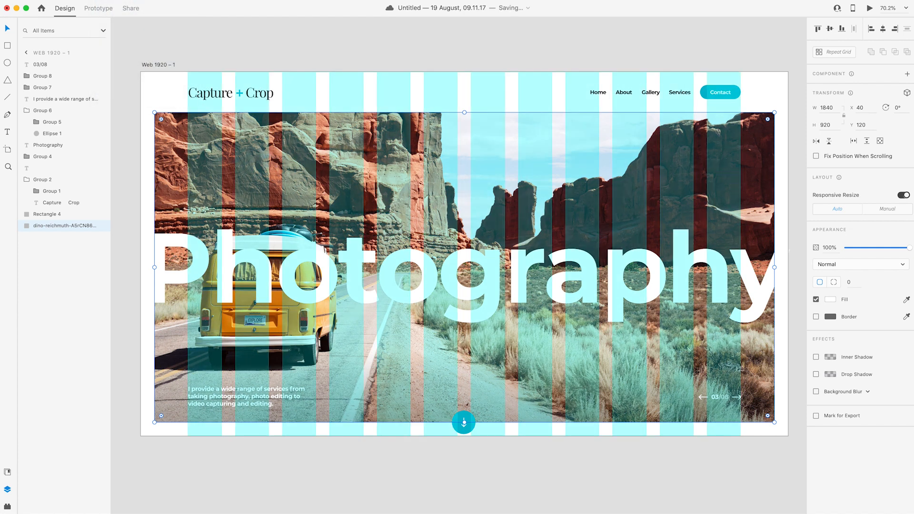
left_click(153, 1)
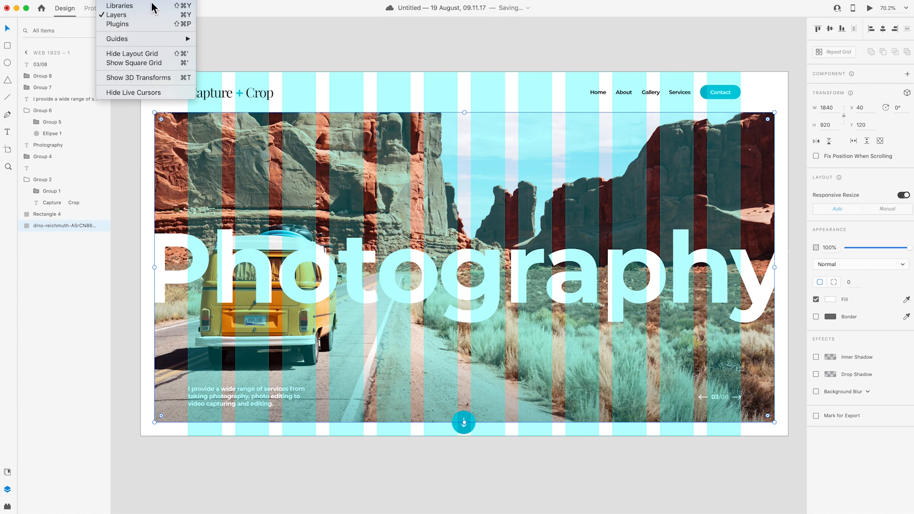
left_click(175, 53)
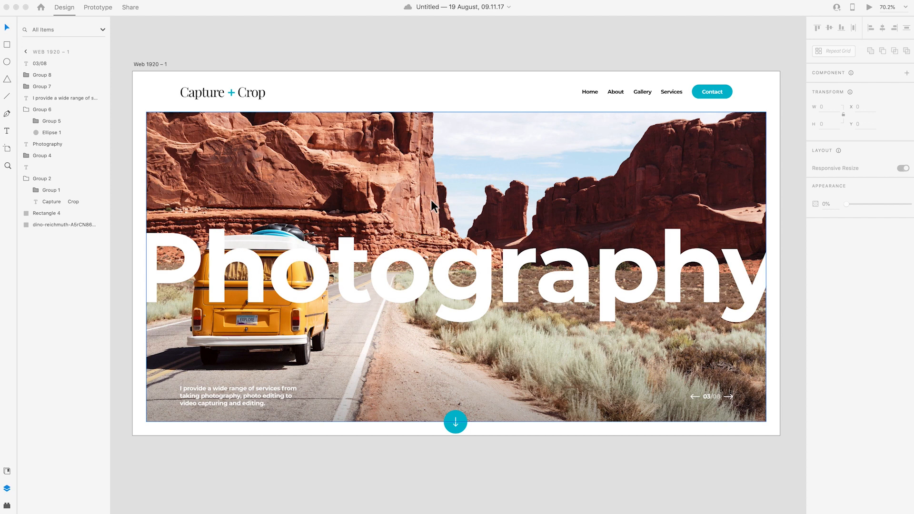
Edit the saved #24BACE colour in the document assets, changing its hue to pink #CE246C
left_click(6, 471)
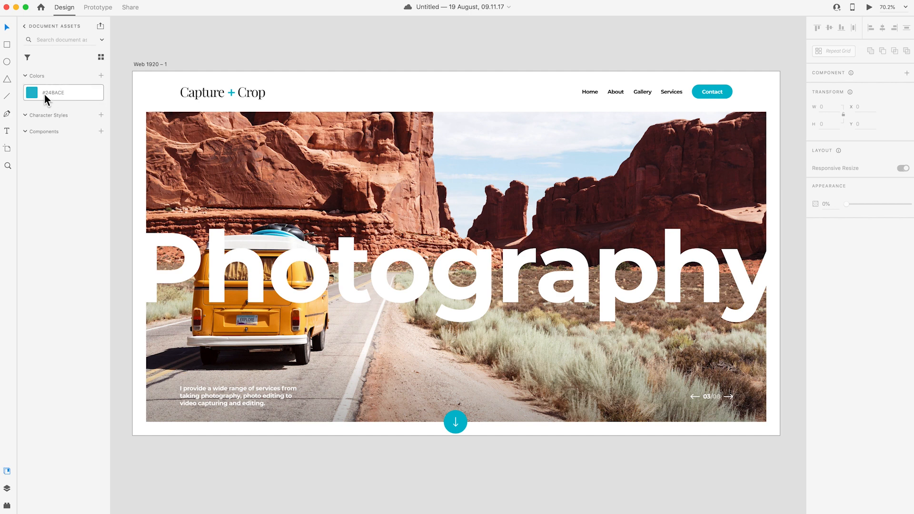
mouse_move(49, 91)
right_click(52, 92)
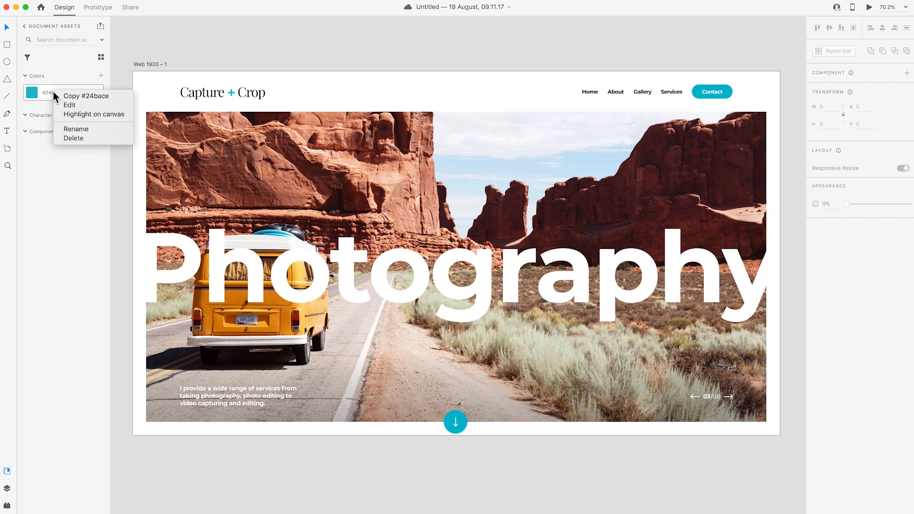
left_click(80, 105)
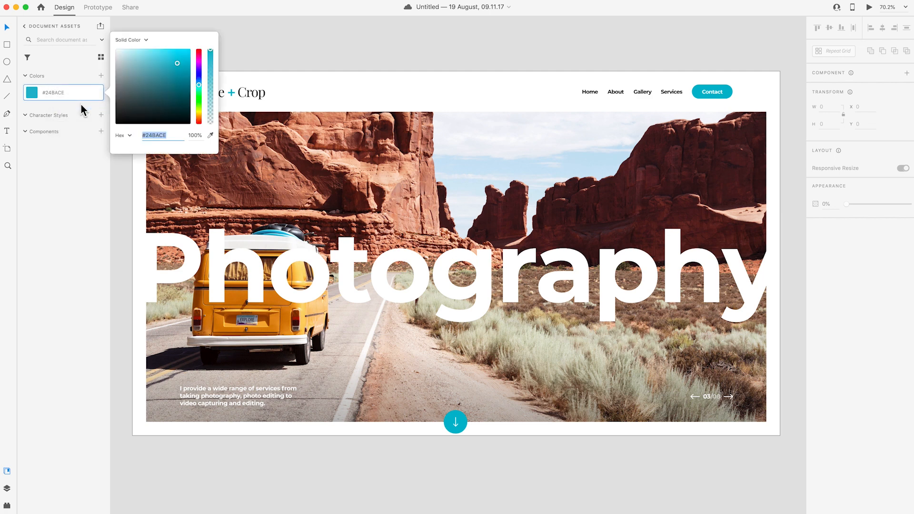
left_click_drag(198, 79, 202, 59)
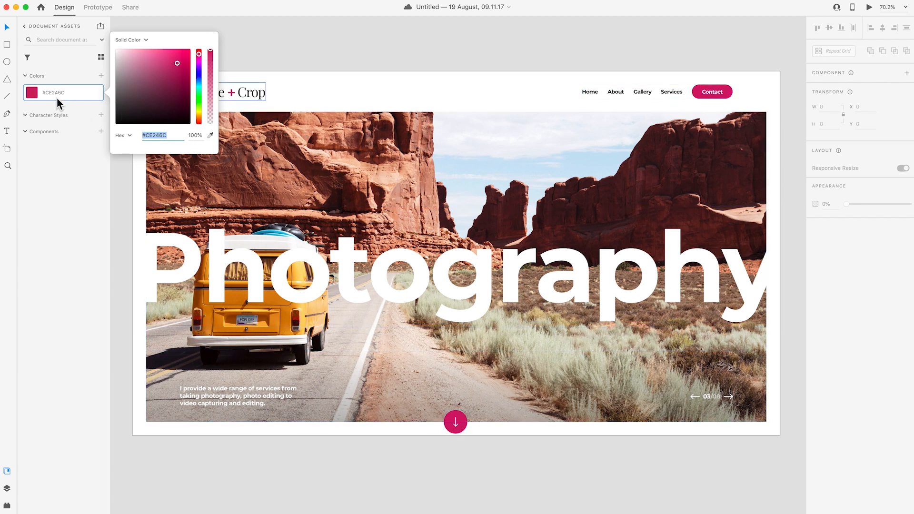
Undo the pink colour edit so the saved accent colour is #24BACE
mouse_move(55, 95)
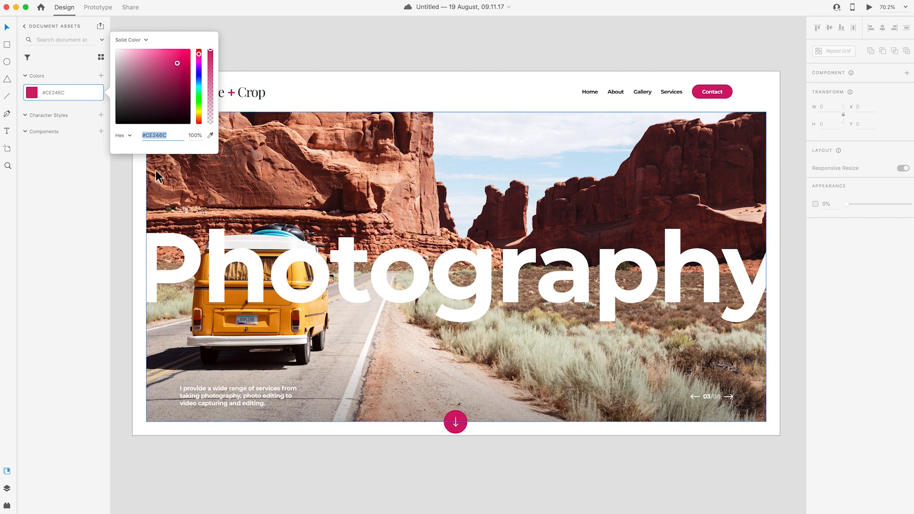
left_click(123, 194)
key("super+z")
key("super+z")
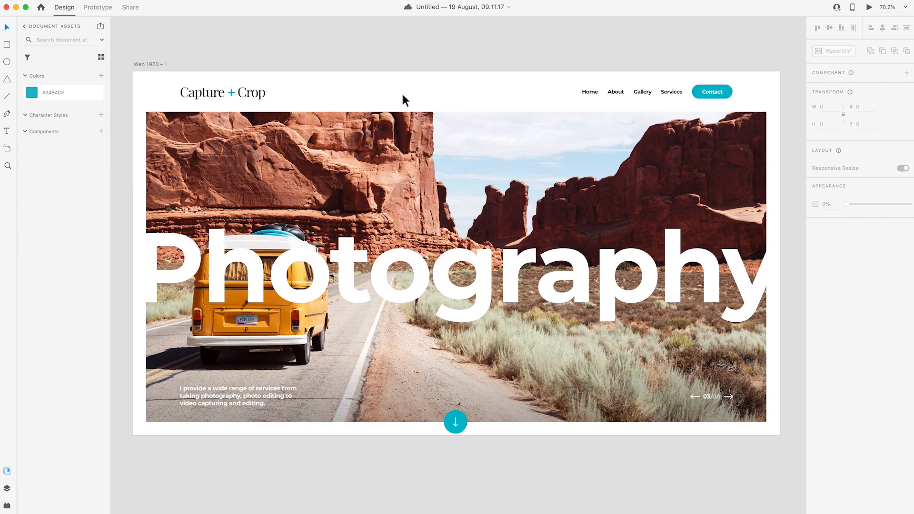
Save the supporting paragraph's text formatting as a character style in the document assets
left_click(232, 393)
scroll(232, 397, "down", 1)
right_click(219, 387)
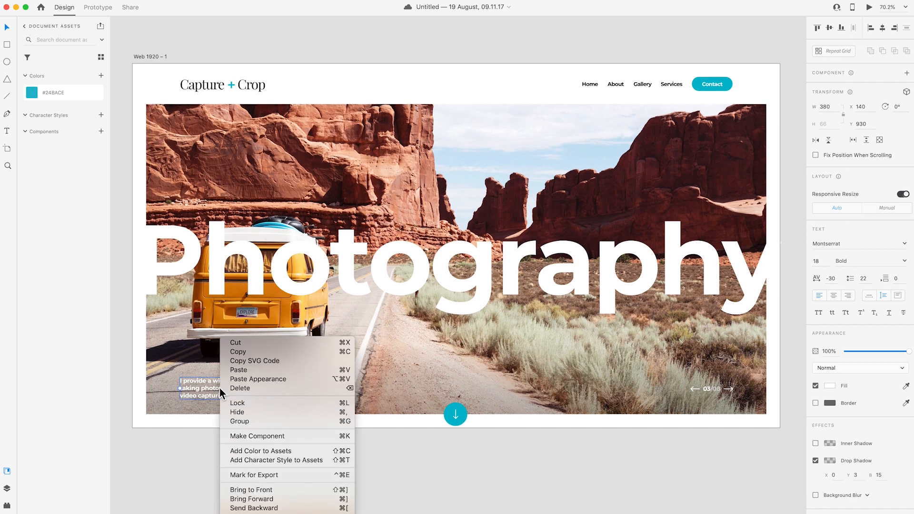
left_click(264, 459)
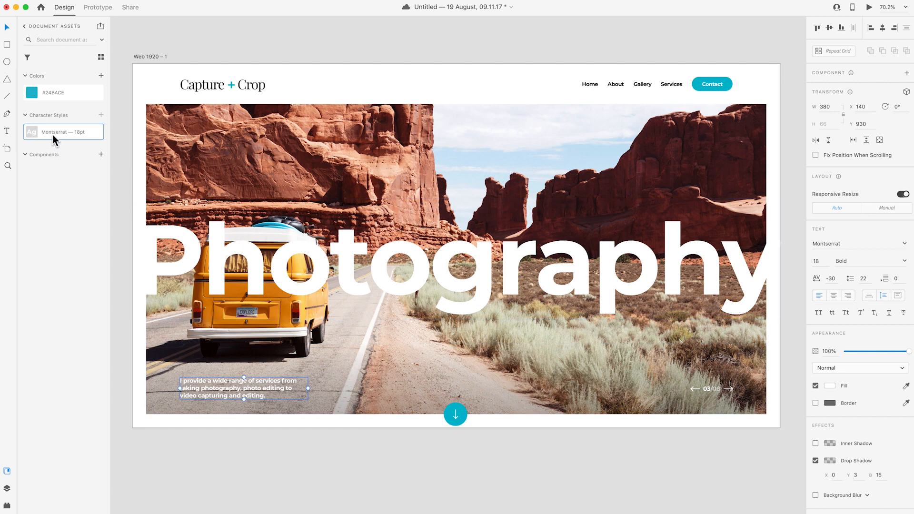
mouse_move(53, 139)
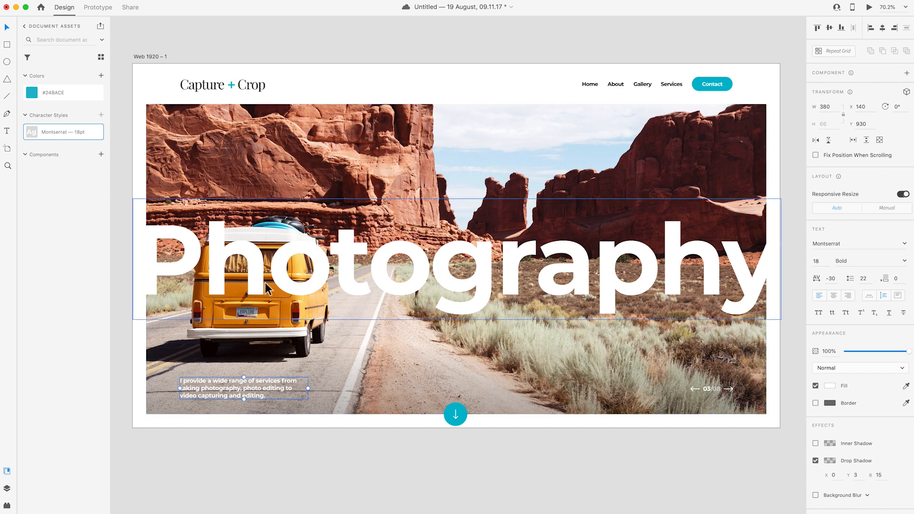
Draw a text box about 311 wide over the rocks above the headline and fill it with placeholder text
left_click(7, 131)
left_click_drag(275, 152, 379, 190)
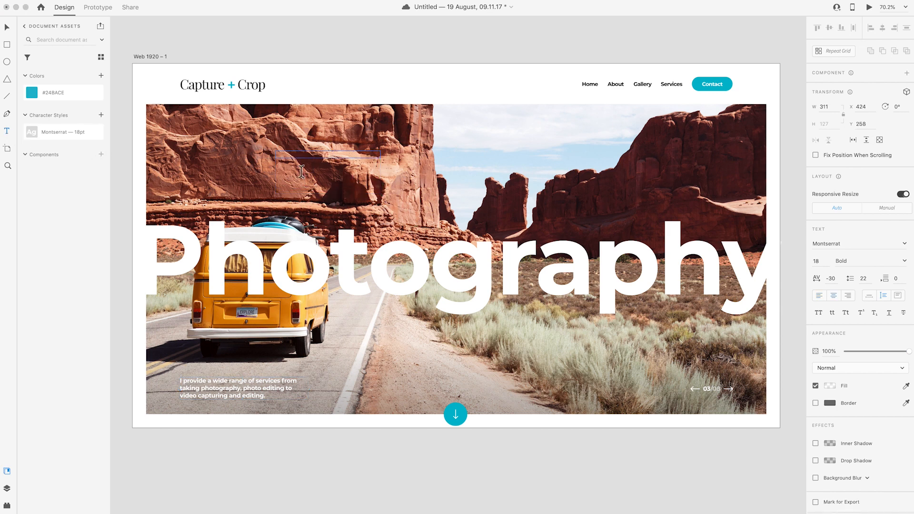
type("asdasdas")
key("super+a")
Restyle the placeholder text in Myanmar Sangam MN at size 32 with a white #FFFFFF fill
left_click(847, 244)
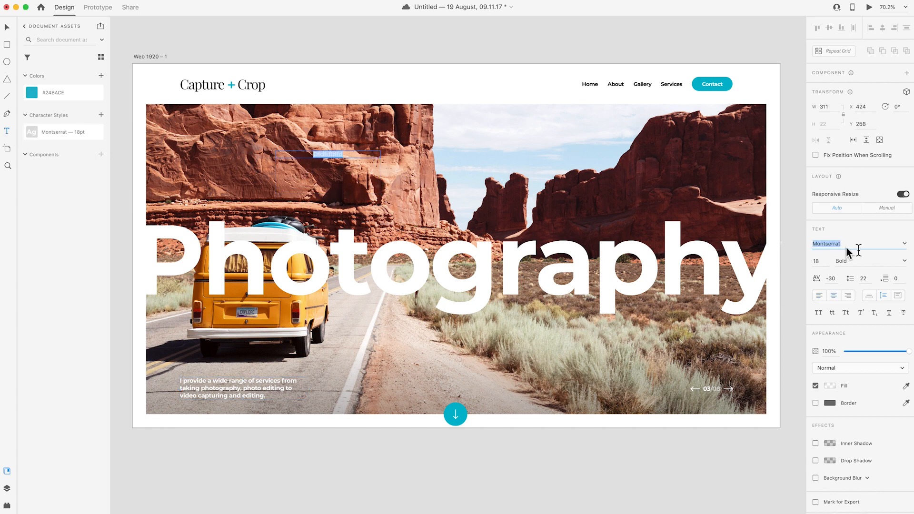
left_click(904, 244)
left_click(842, 368)
left_click(904, 261)
left_click(854, 280)
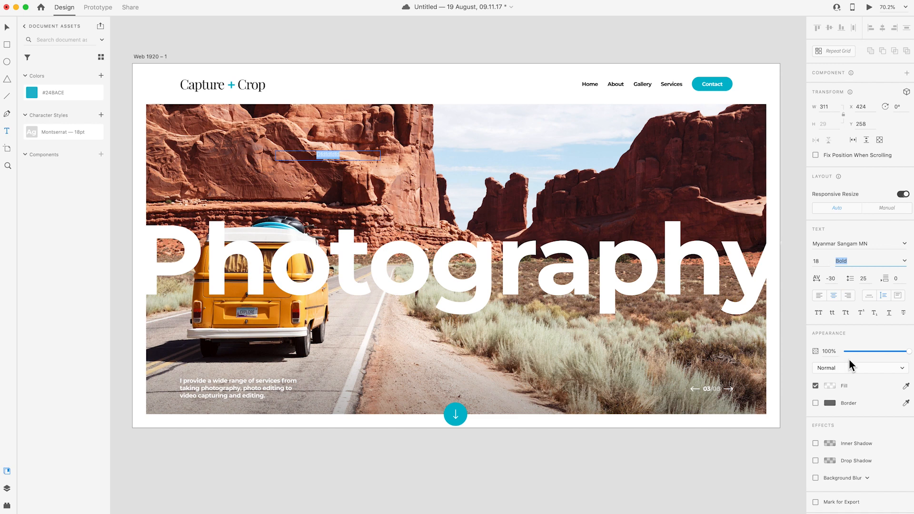
left_click(830, 386)
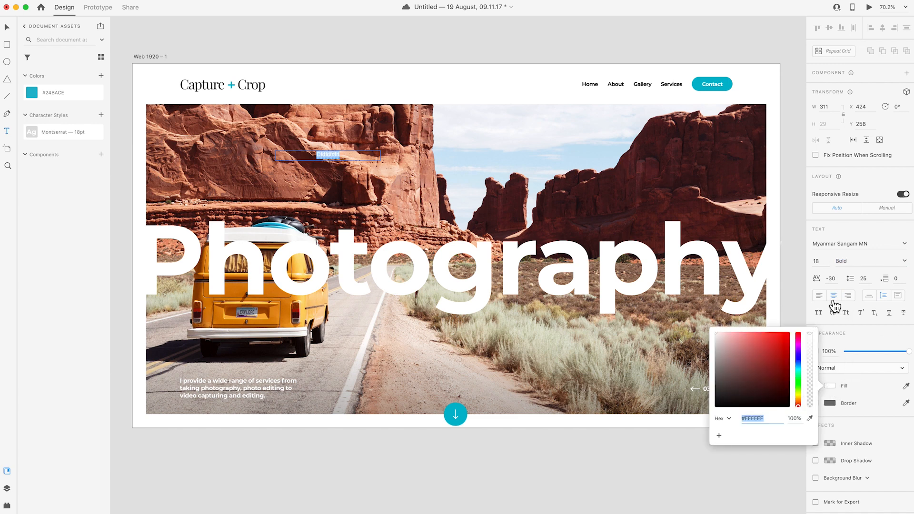
left_click(826, 264)
type("32")
key("Return")
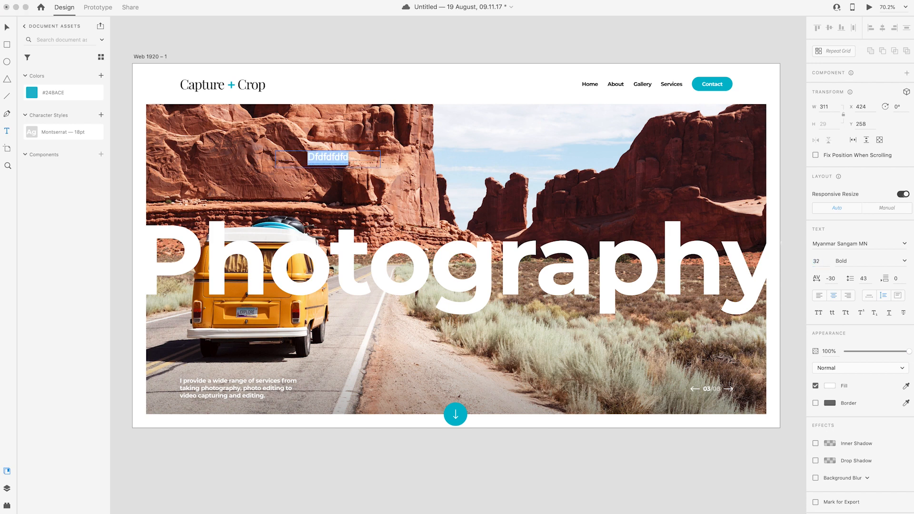
Apply the saved Montserrat 18pt character style to the placeholder text box
key("Escape")
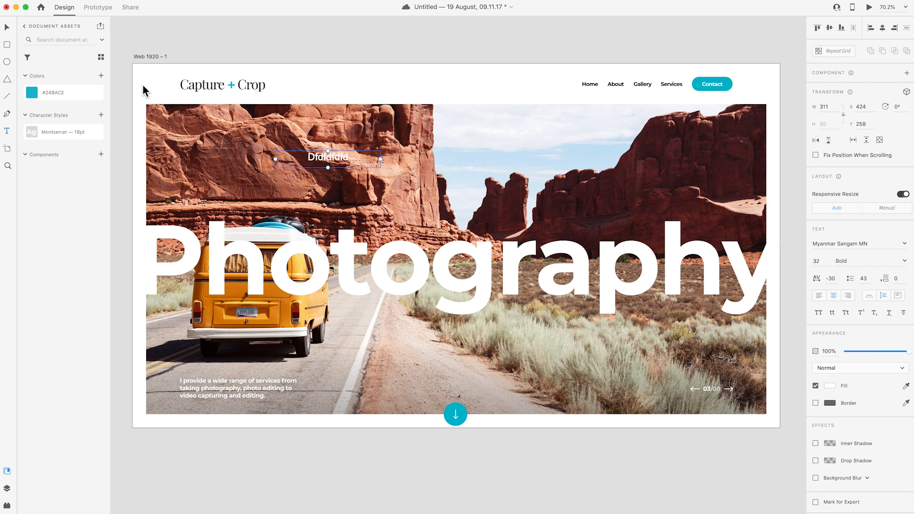
left_click(5, 29)
left_click(67, 134)
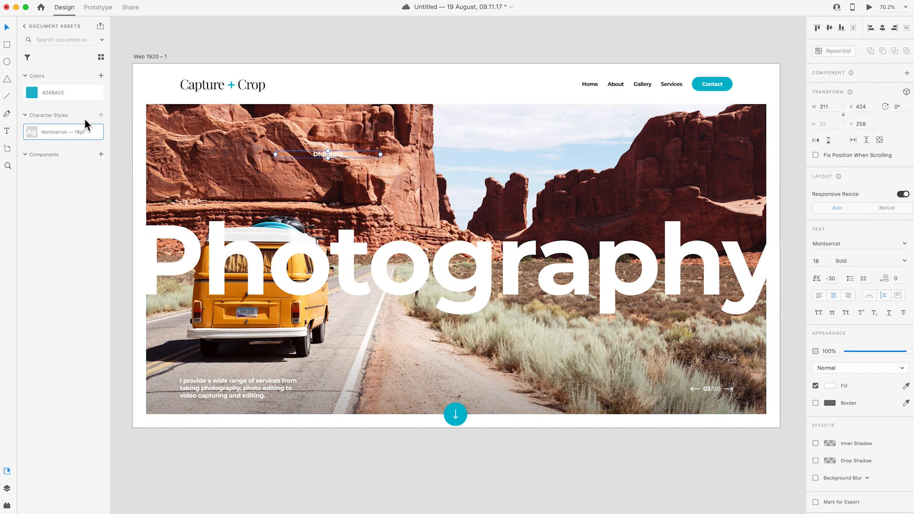
Edit the saved Montserrat 18pt character style, changing its font to Museo Sans and its colour to red #C70101
right_click(51, 135)
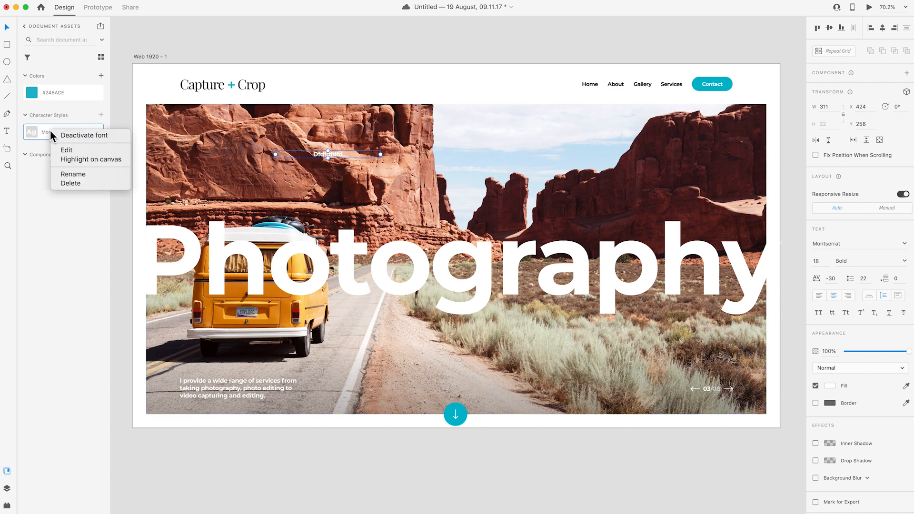
left_click(73, 151)
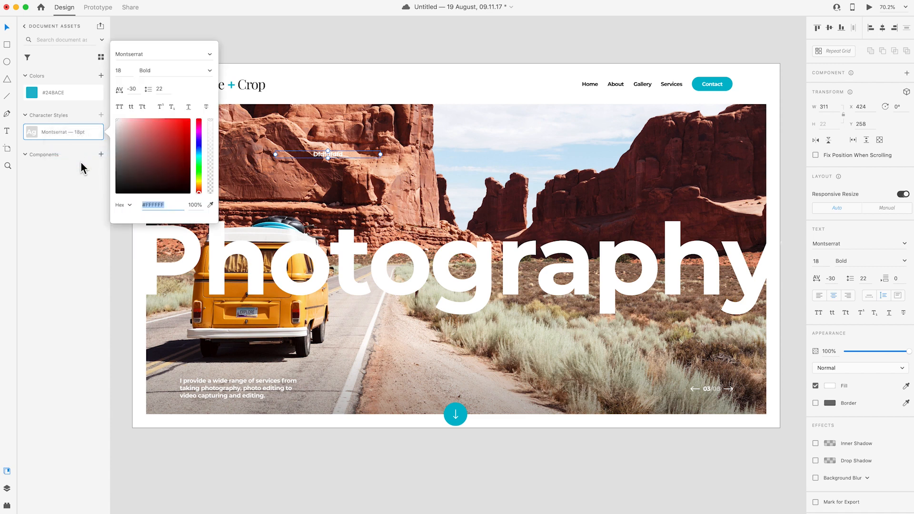
left_click(208, 55)
left_click(158, 161)
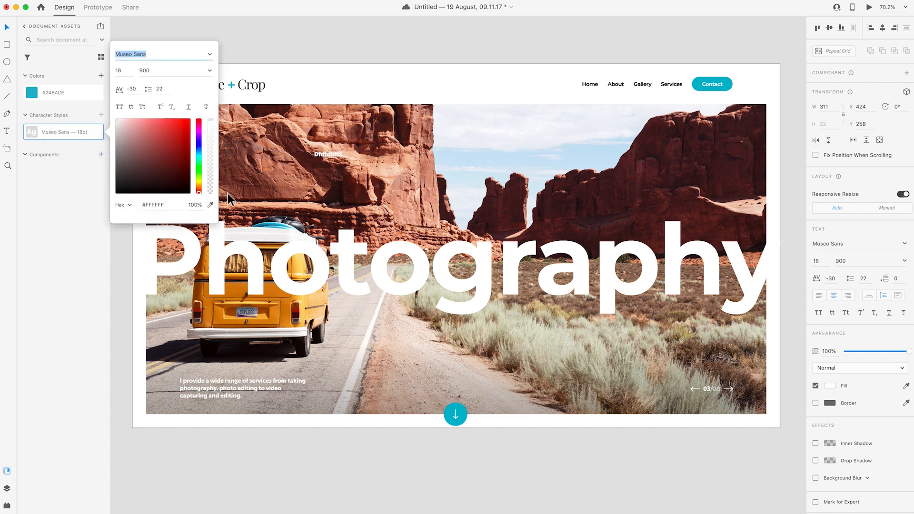
left_click_drag(155, 135, 189, 135)
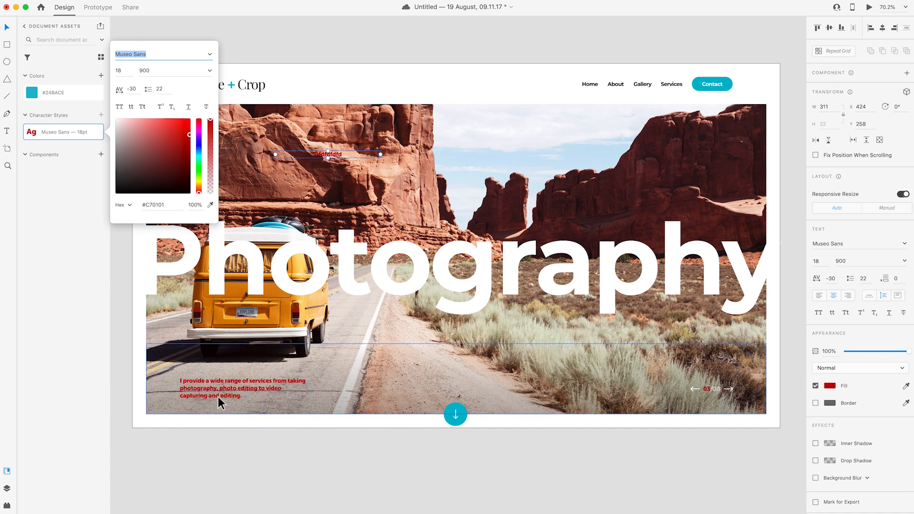
Undo the character style edits and the placeholder text box, back to the plain Montserrat 18pt style
left_click(98, 198)
key("super+z")
key("super+z")
key("super+z")
key("super+z")
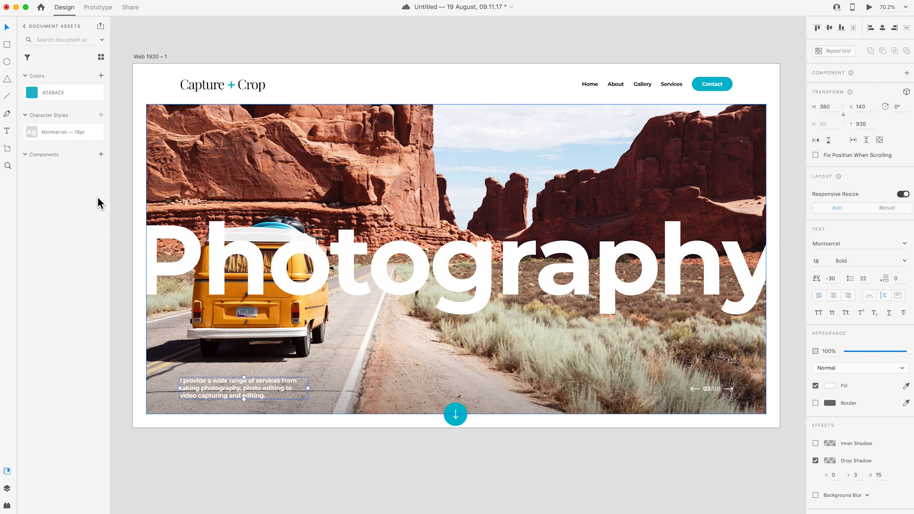
Delete the Montserrat 18pt character style from the document assets and select the hero image
right_click(63, 134)
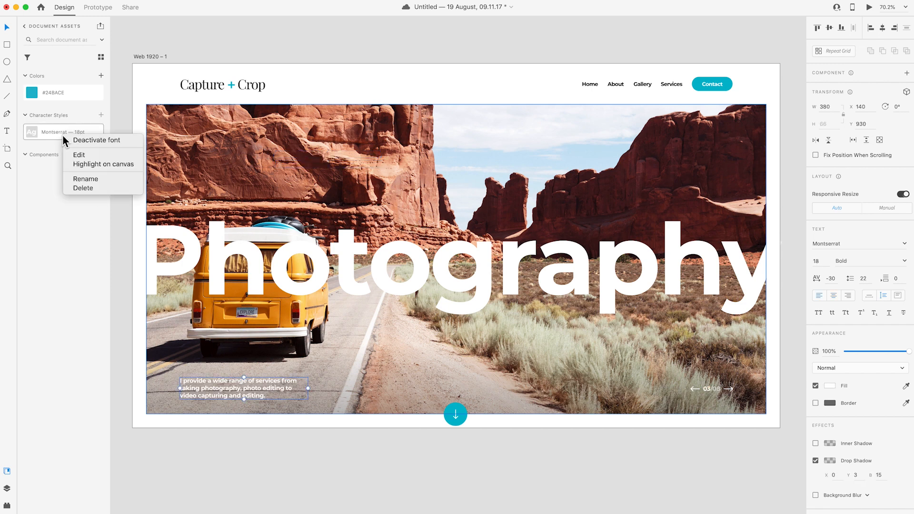
left_click(84, 187)
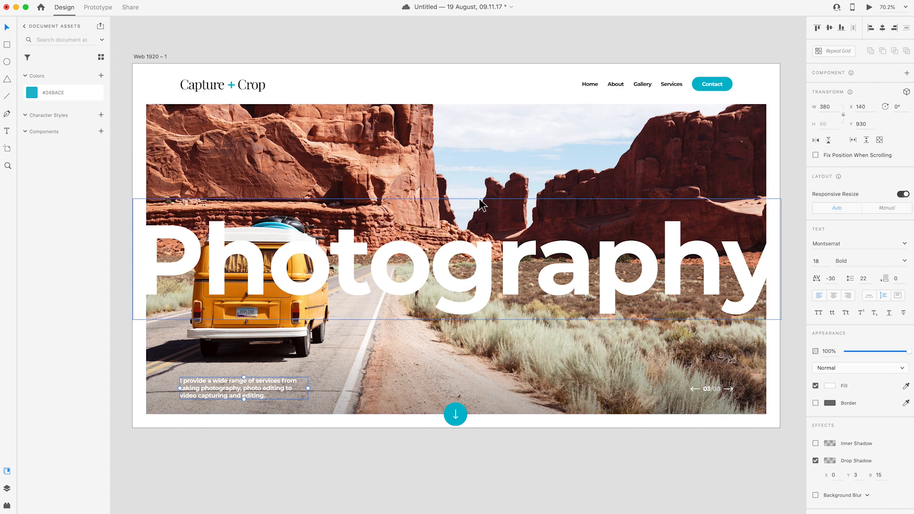
left_click(472, 169)
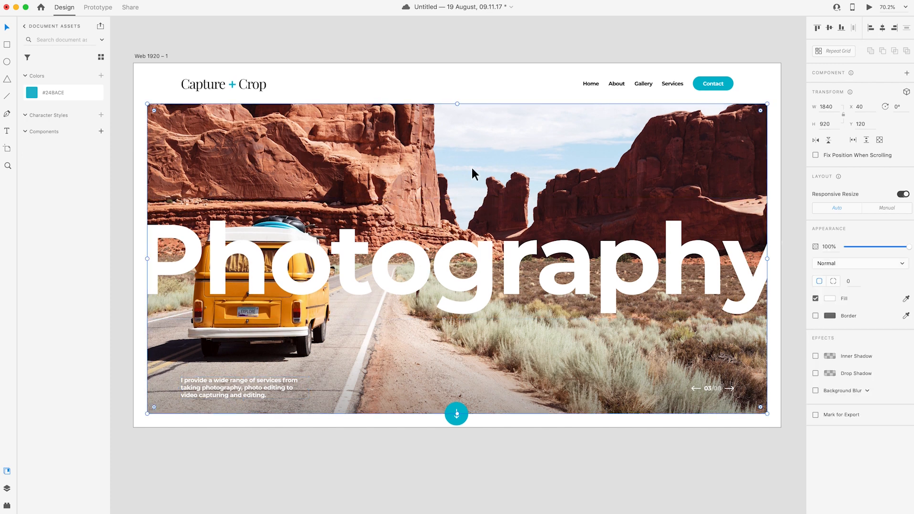